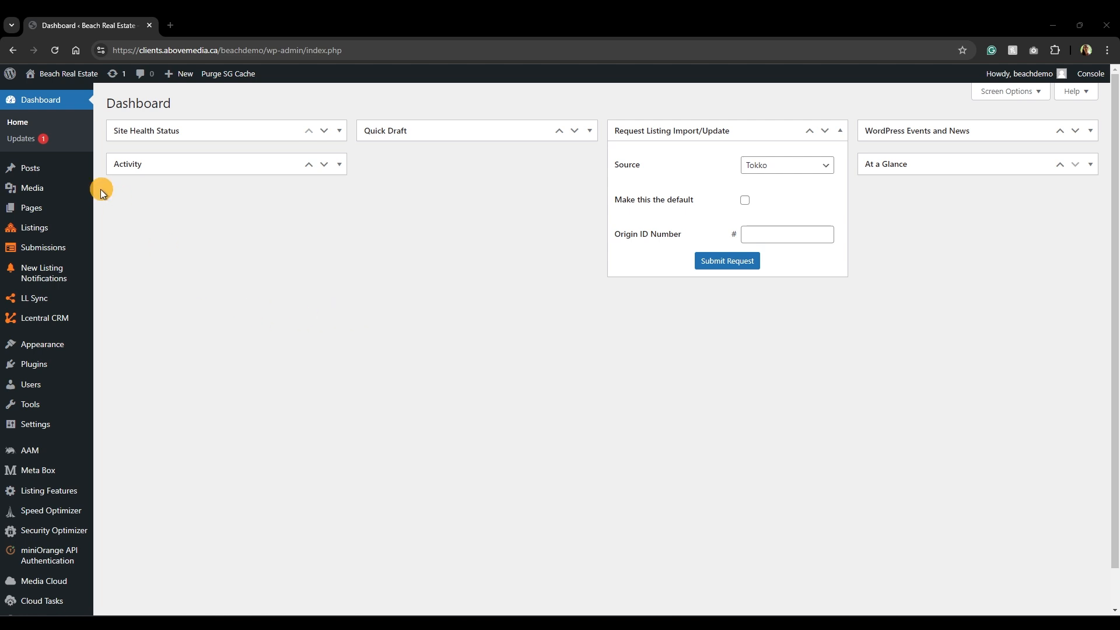
Go to the All Users list and start the Add New User form.
{"action": "mouse_move", "coordinate": [23, 385]}
{"action": "left_click", "coordinate": [155, 389]}
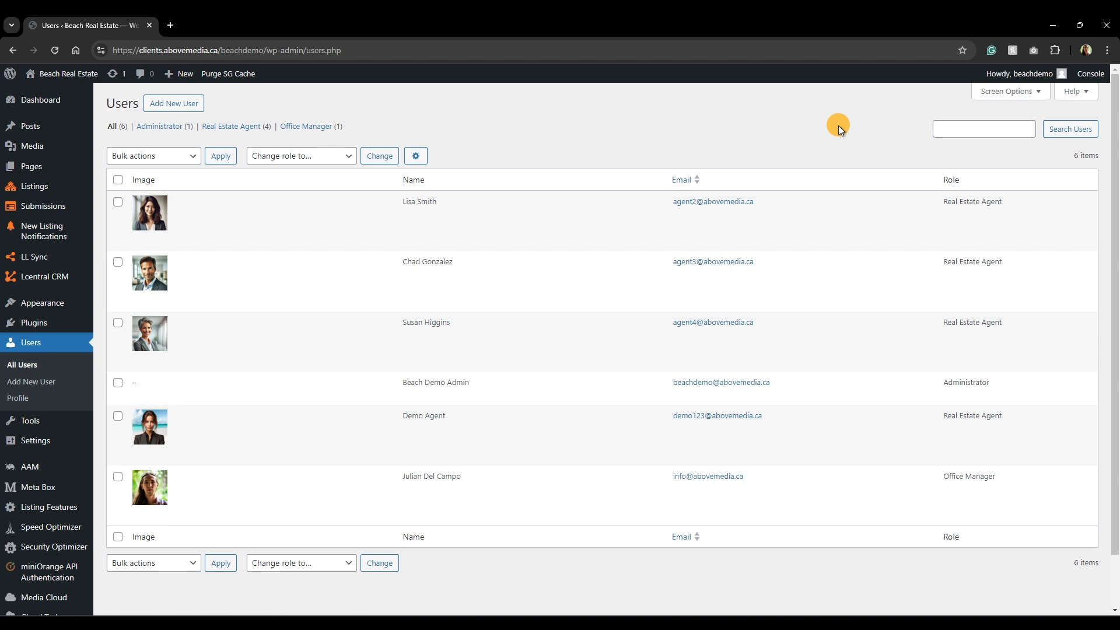
{"action": "left_click", "coordinate": [159, 103]}
Enter the agent's e-mail as username and e-mail, plus the agent's first and last name.
{"action": "left_click", "coordinate": [303, 156]}
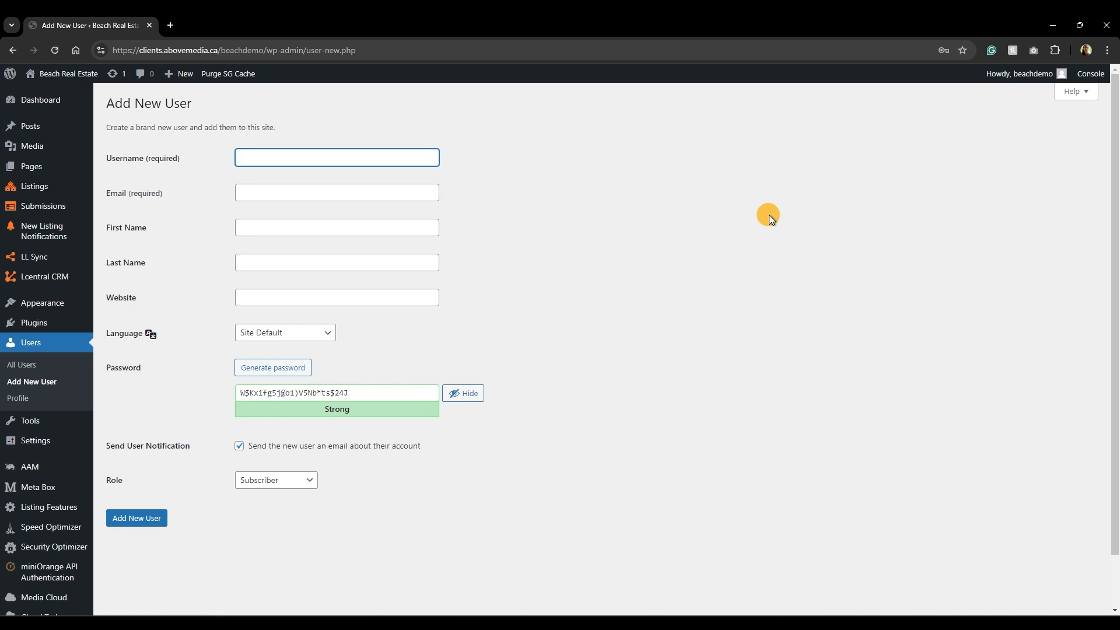
{"action": "key", "text": "ctrl+a"}
{"action": "key", "text": "ctrl+c"}
{"action": "key", "text": "Tab"}
{"action": "key", "text": "ctrl+v"}
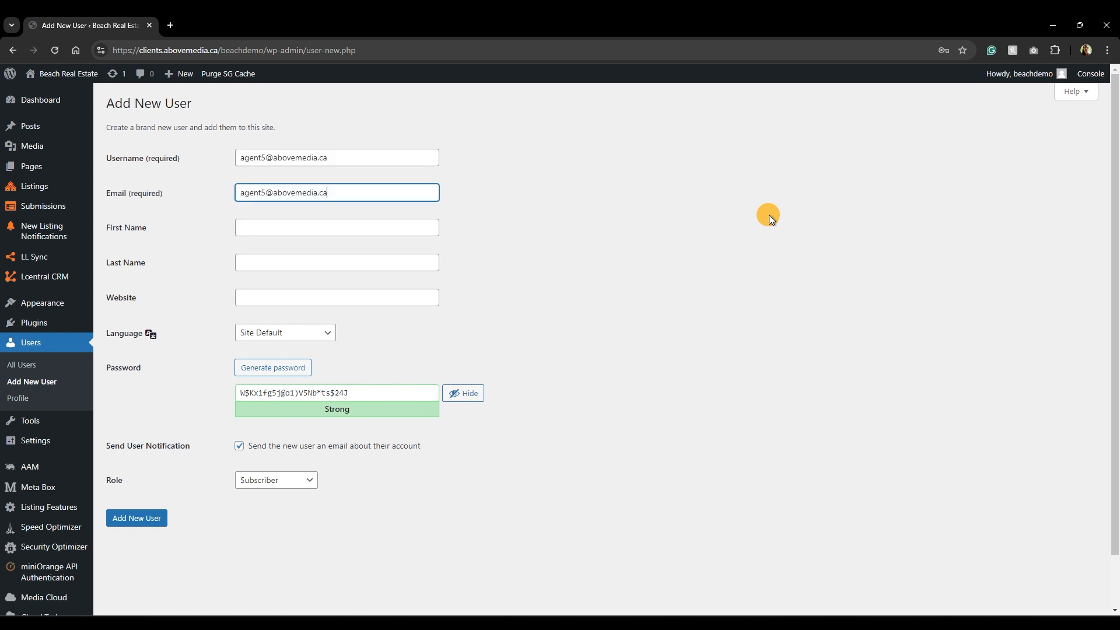
{"action": "key", "text": "Tab"}
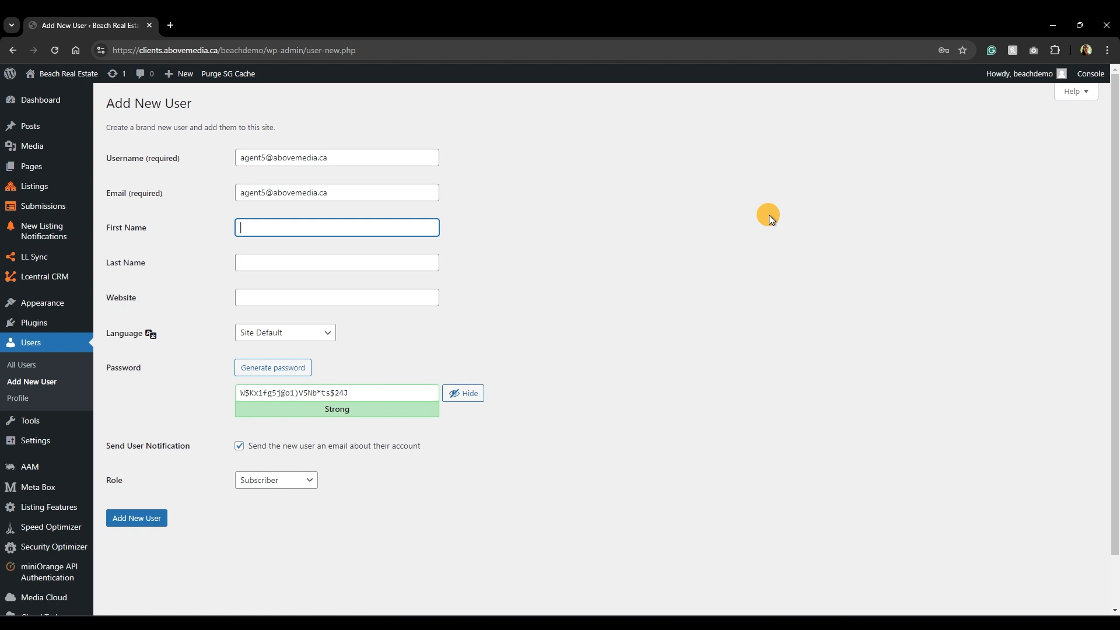
{"action": "key", "text": "Tab"}
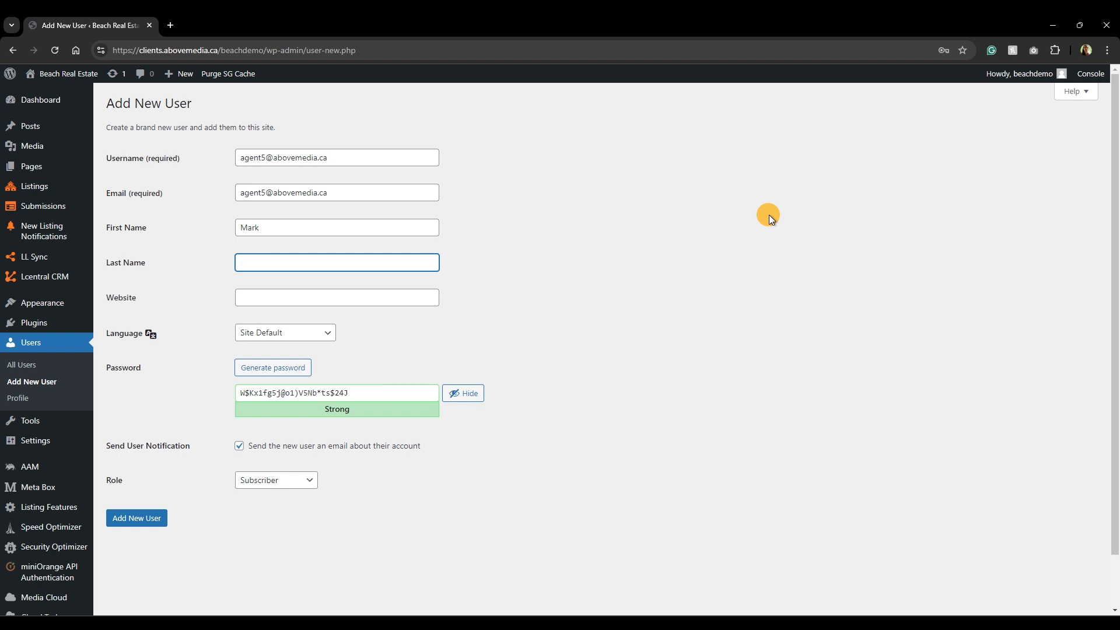
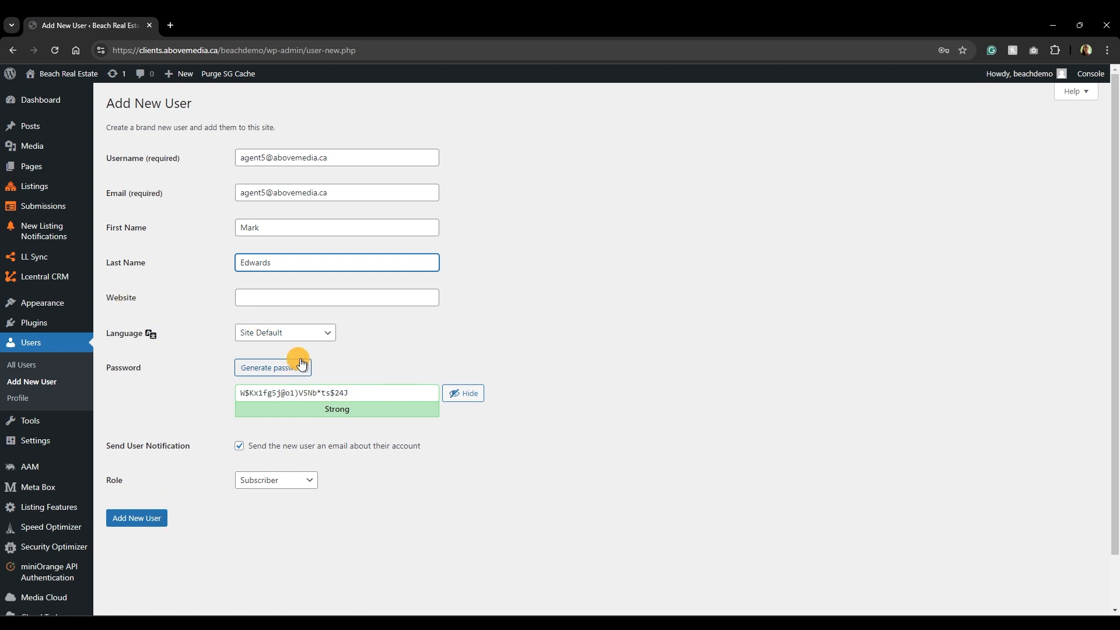
Keep Site Default language and generated password, turn off the notification, and create as Real Estate Agent.
{"action": "left_click", "coordinate": [329, 332]}
{"action": "left_click", "coordinate": [330, 333]}
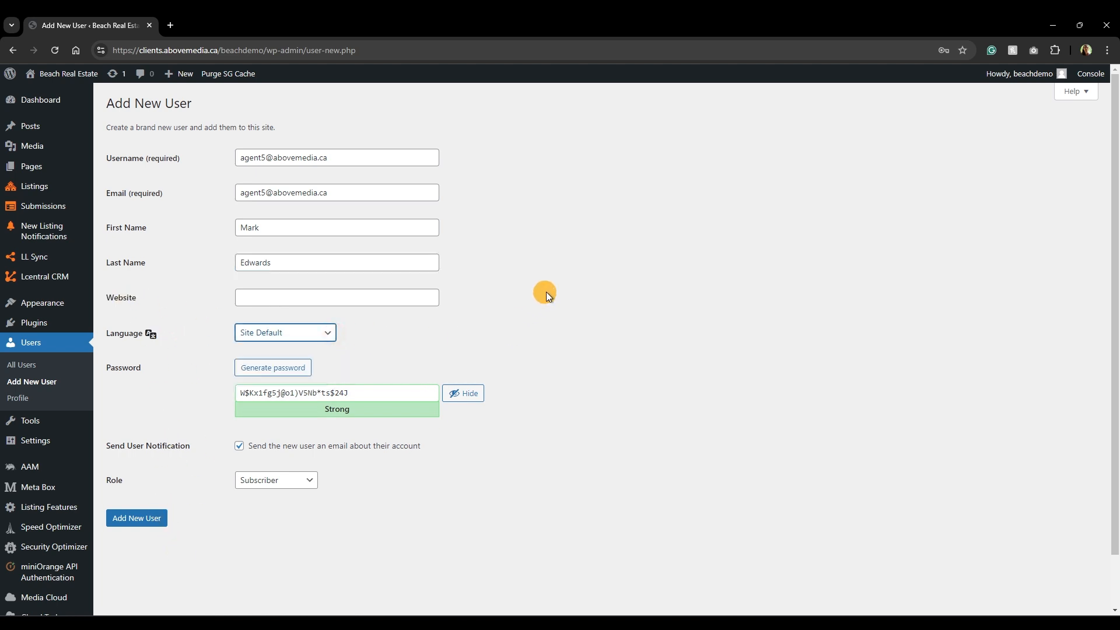
{"action": "left_click_drag", "start_coordinate": [361, 393], "coordinate": [225, 393]}
{"action": "left_click", "coordinate": [177, 397]}
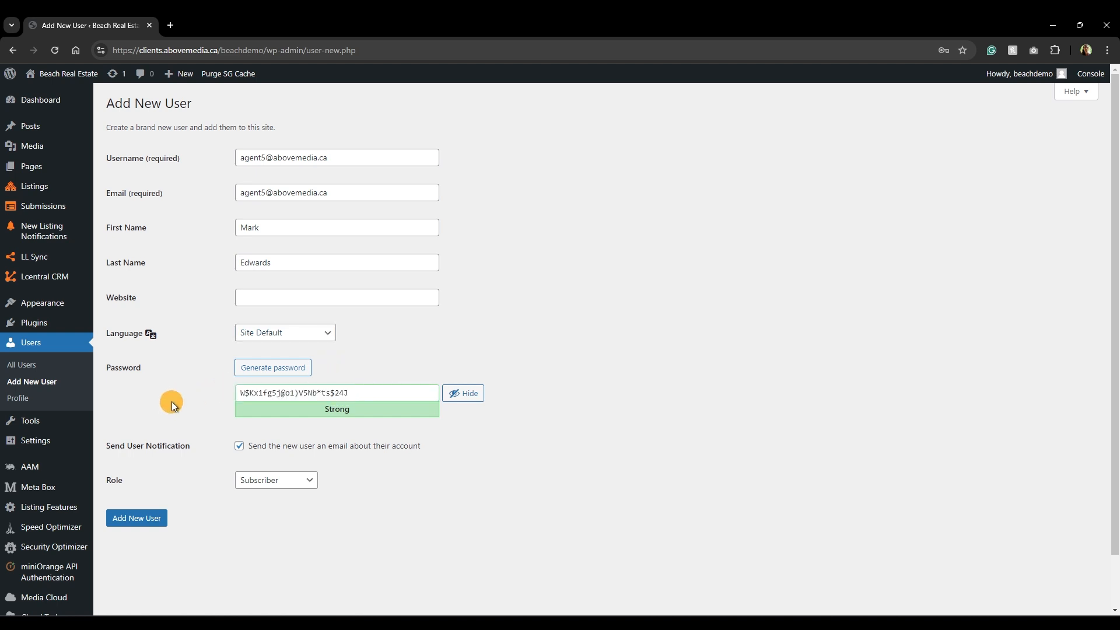
{"action": "left_click", "coordinate": [235, 442]}
{"action": "left_click", "coordinate": [240, 449]}
{"action": "left_click", "coordinate": [308, 489]}
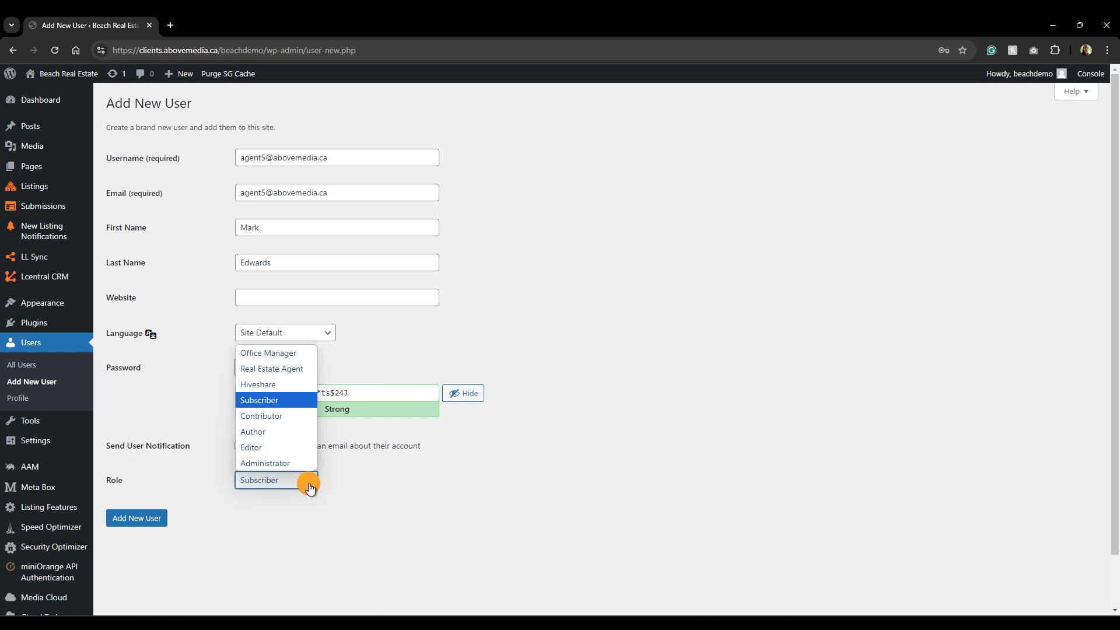
{"action": "left_click", "coordinate": [288, 374]}
{"action": "left_click", "coordinate": [147, 516]}
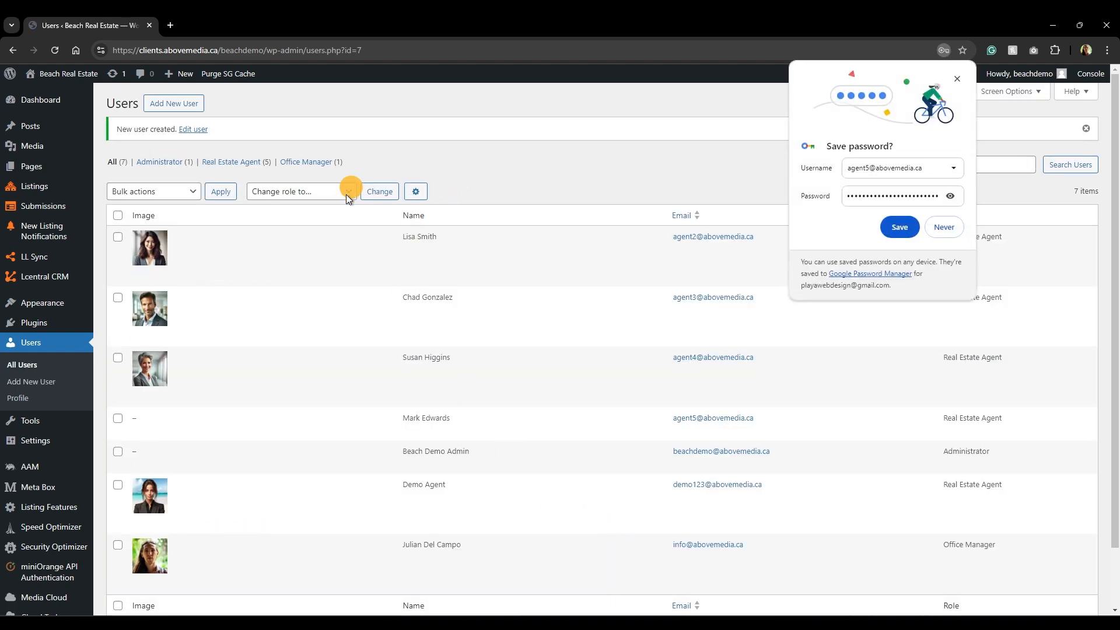
Dismiss Chrome's save-password prompt over the Users list.
{"action": "left_click", "coordinate": [956, 79]}
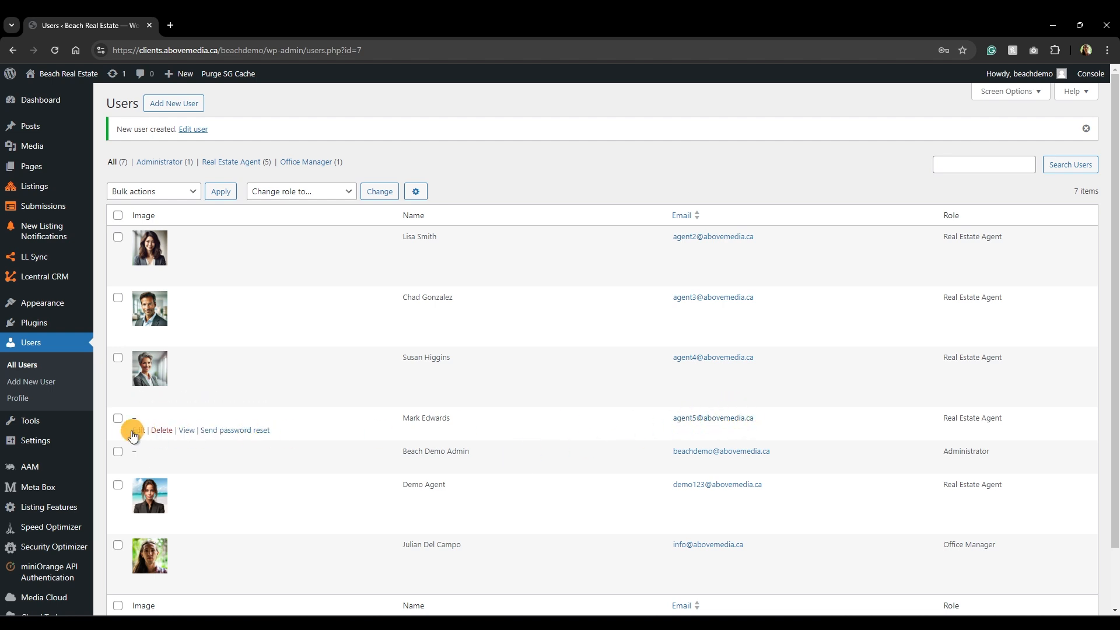
In the new agent's profile, set Position to 'Real Estate Agent' and enter a mobile phone number.
{"action": "left_click", "coordinate": [138, 435]}
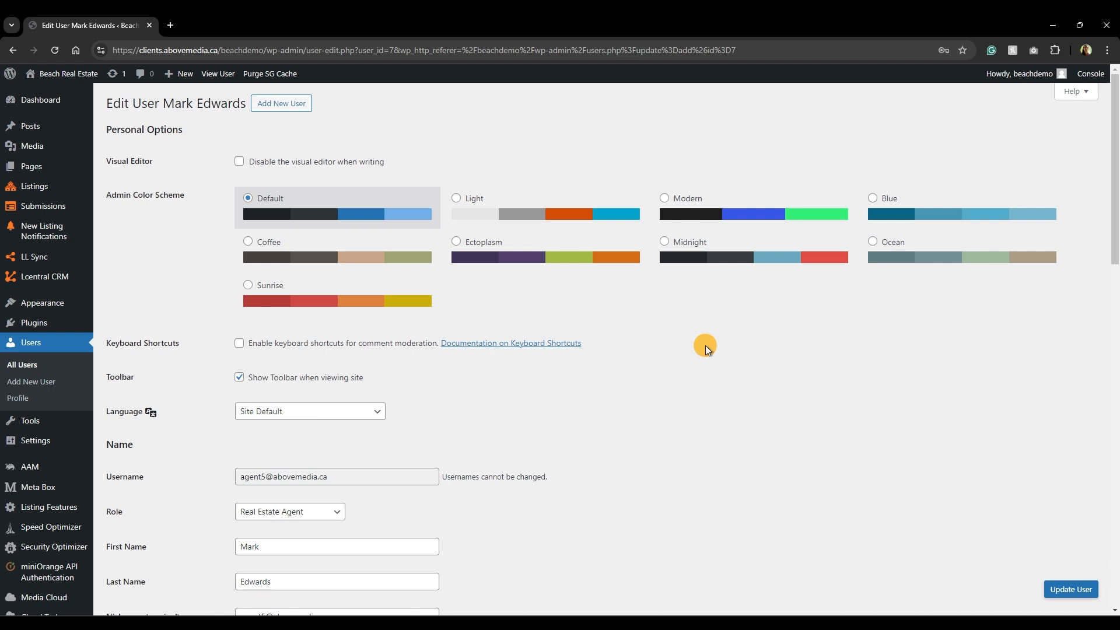
{"action": "scroll", "coordinate": [706, 348], "scroll_direction": "down", "scroll_amount": 10}
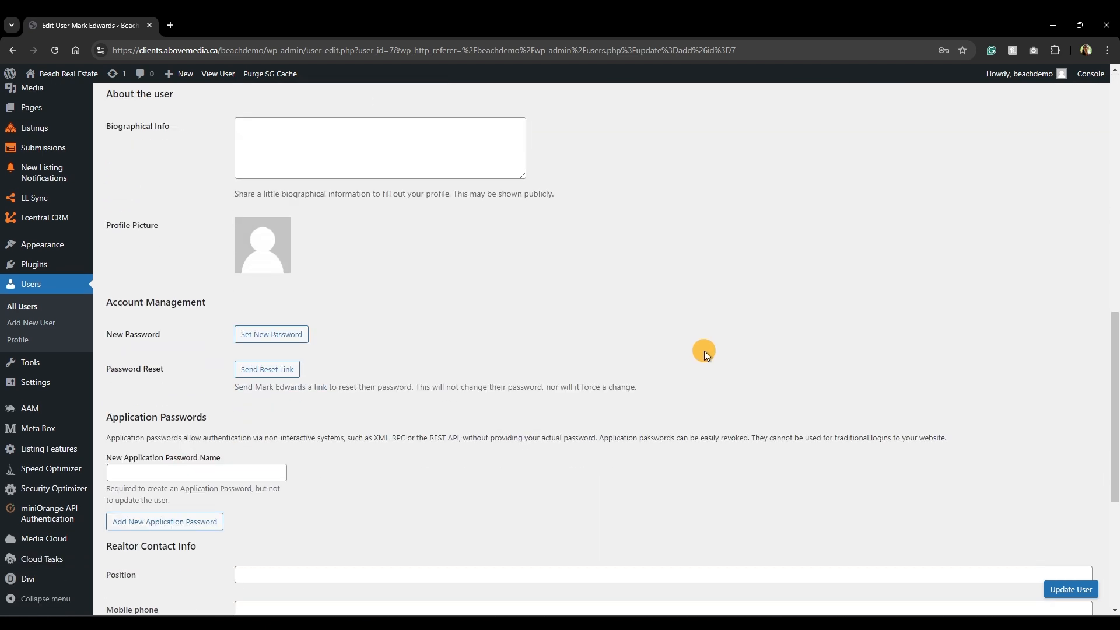
{"action": "scroll", "coordinate": [704, 351], "scroll_direction": "down", "scroll_amount": 5}
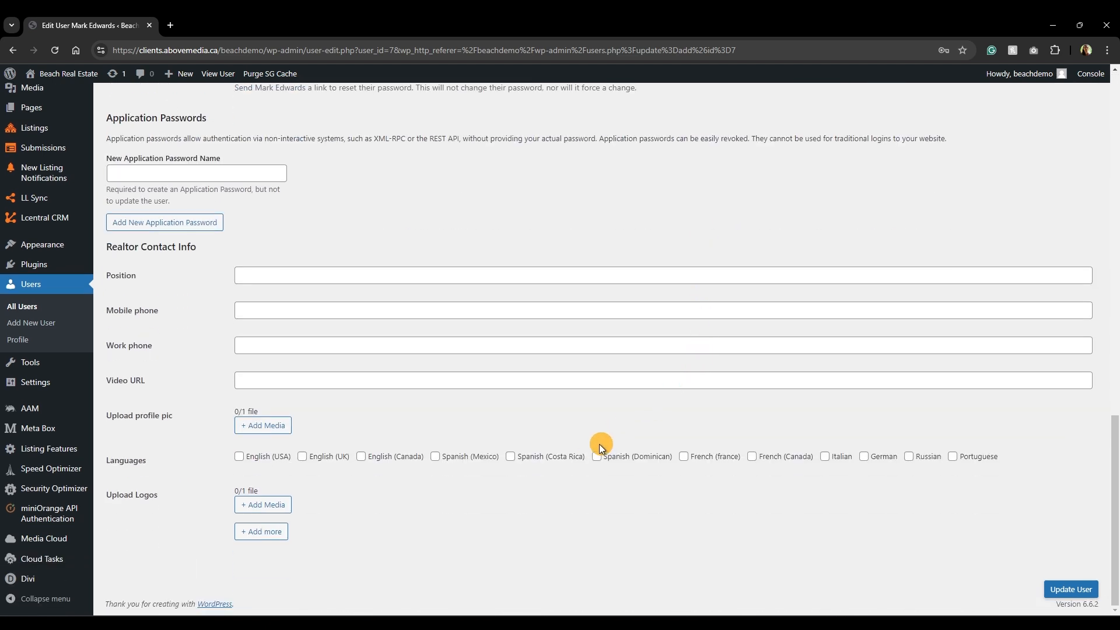
{"action": "scroll", "coordinate": [600, 448], "scroll_direction": "up", "scroll_amount": 6}
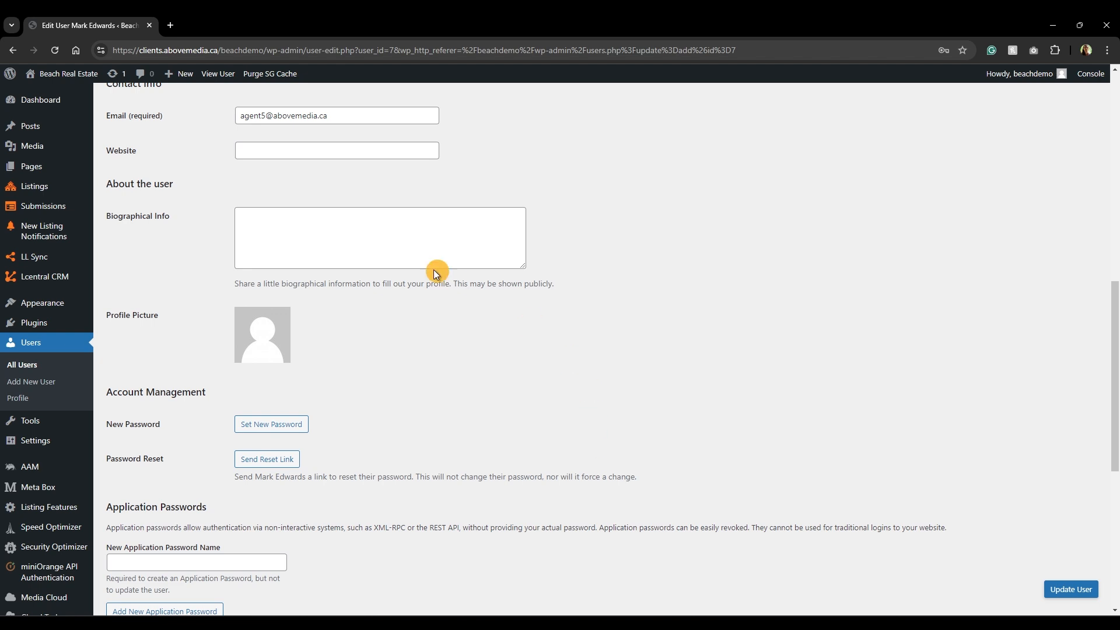
{"action": "left_click", "coordinate": [342, 226]}
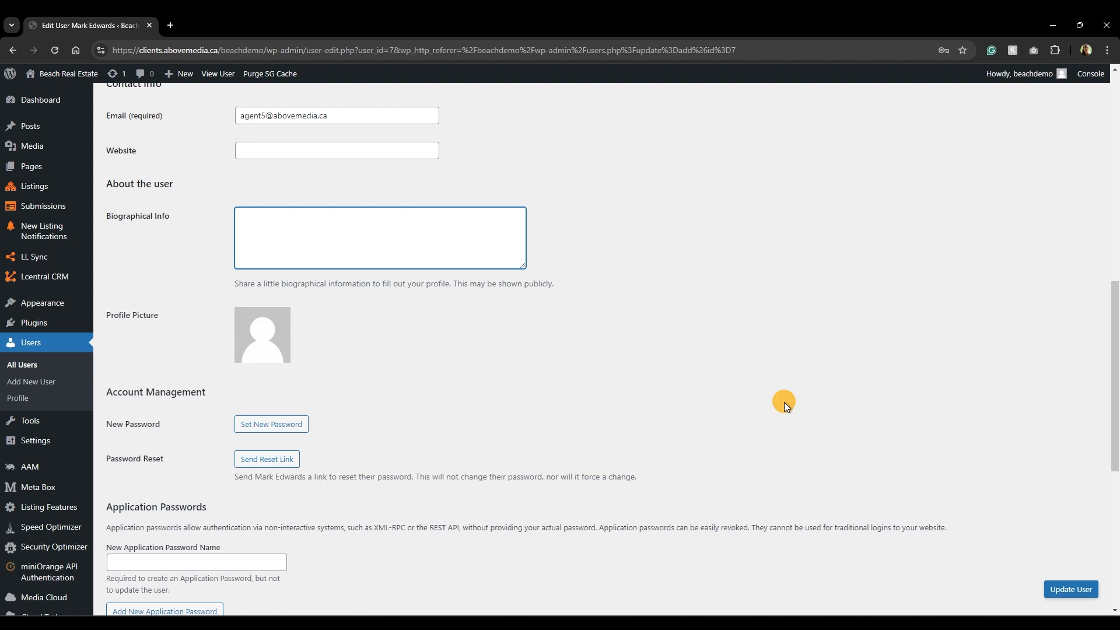
{"action": "scroll", "coordinate": [784, 401], "scroll_direction": "down", "scroll_amount": 7}
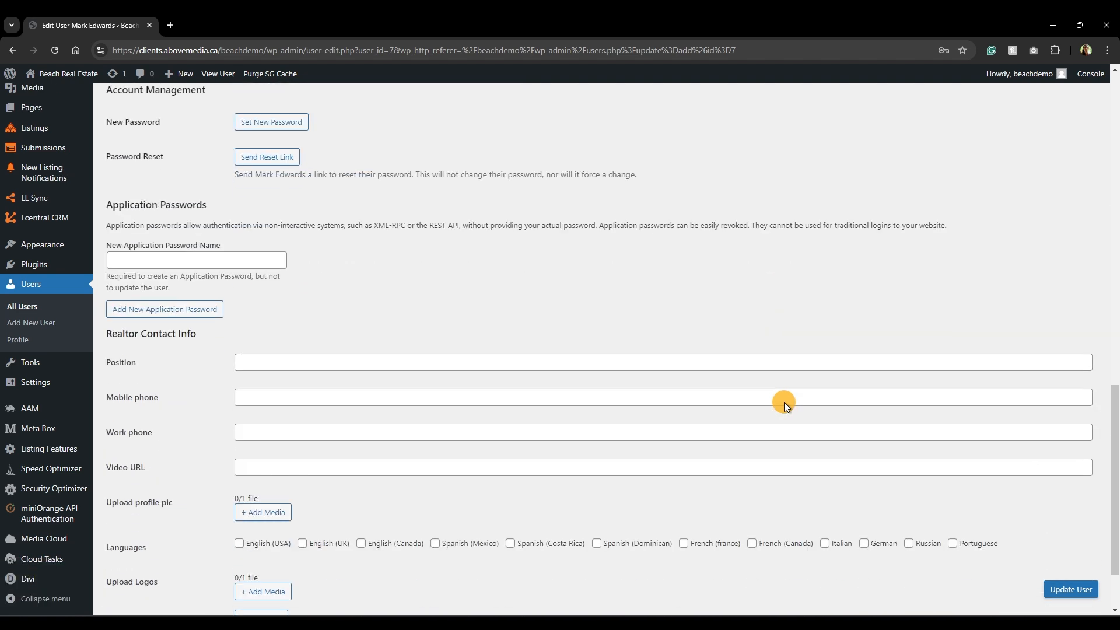
{"action": "left_click", "coordinate": [318, 275]}
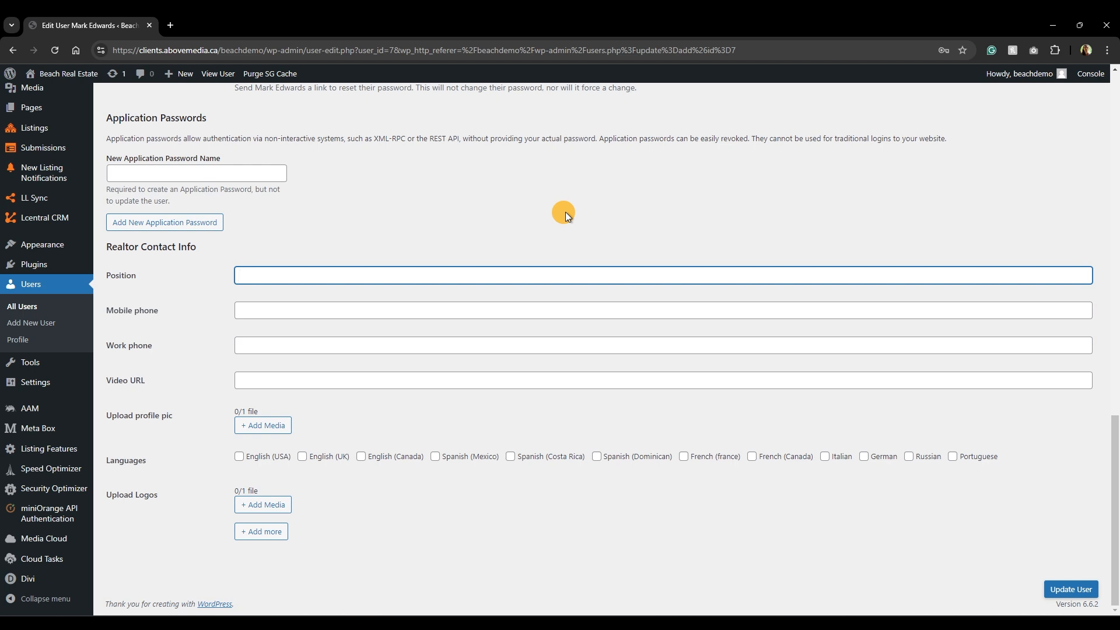
{"action": "type", "text": "Real Estate Agent"}
{"action": "left_click", "coordinate": [321, 311]}
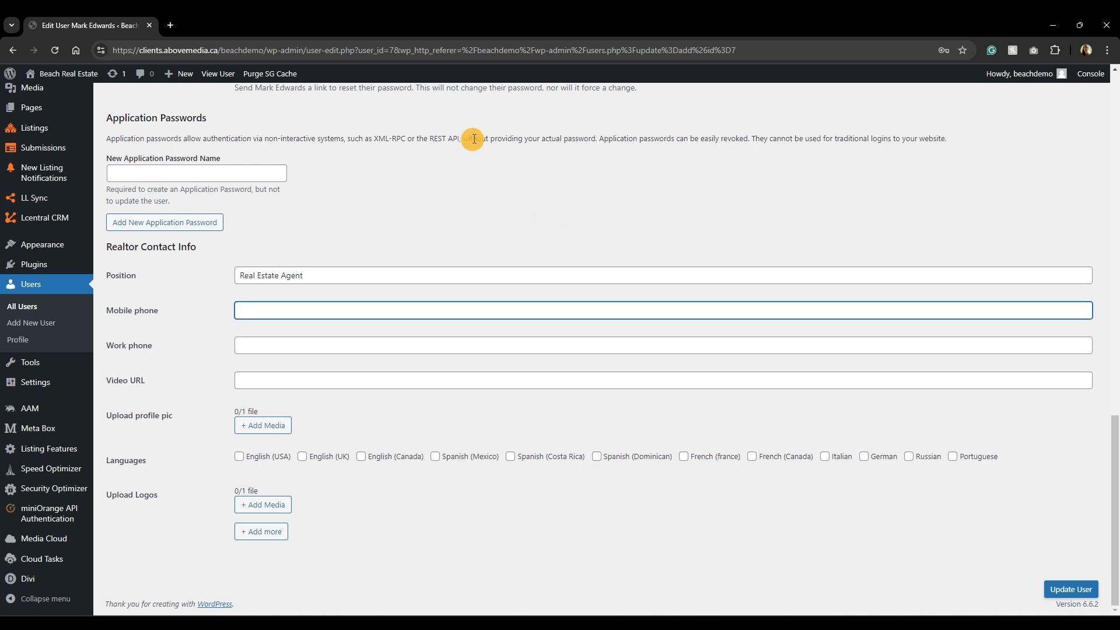
{"action": "type", "text": "+1123456789"}
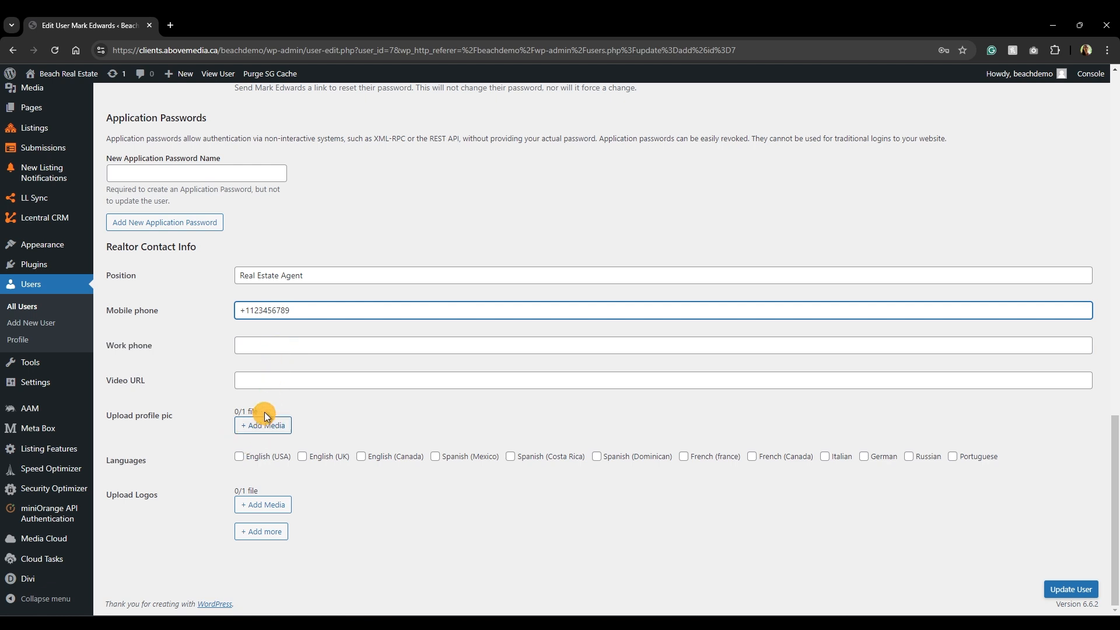
Upload the agent 5 headshot and set it as the profile picture.
{"action": "left_click", "coordinate": [275, 425]}
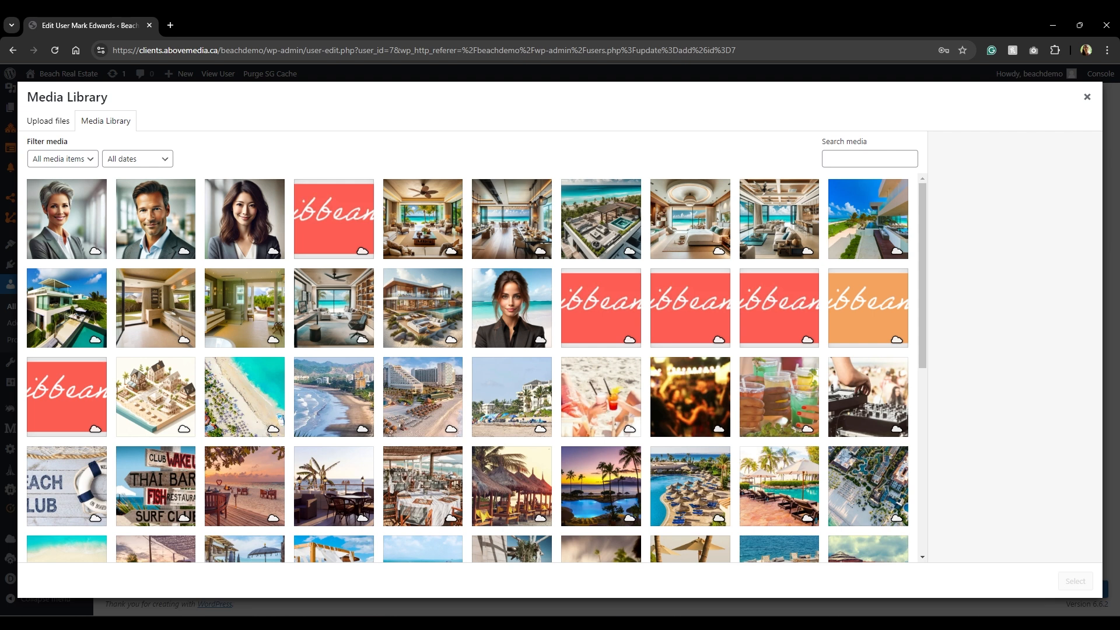
{"action": "key", "text": "alt+Tab"}
{"action": "left_click_drag", "start_coordinate": [476, 282], "coordinate": [134, 246]}
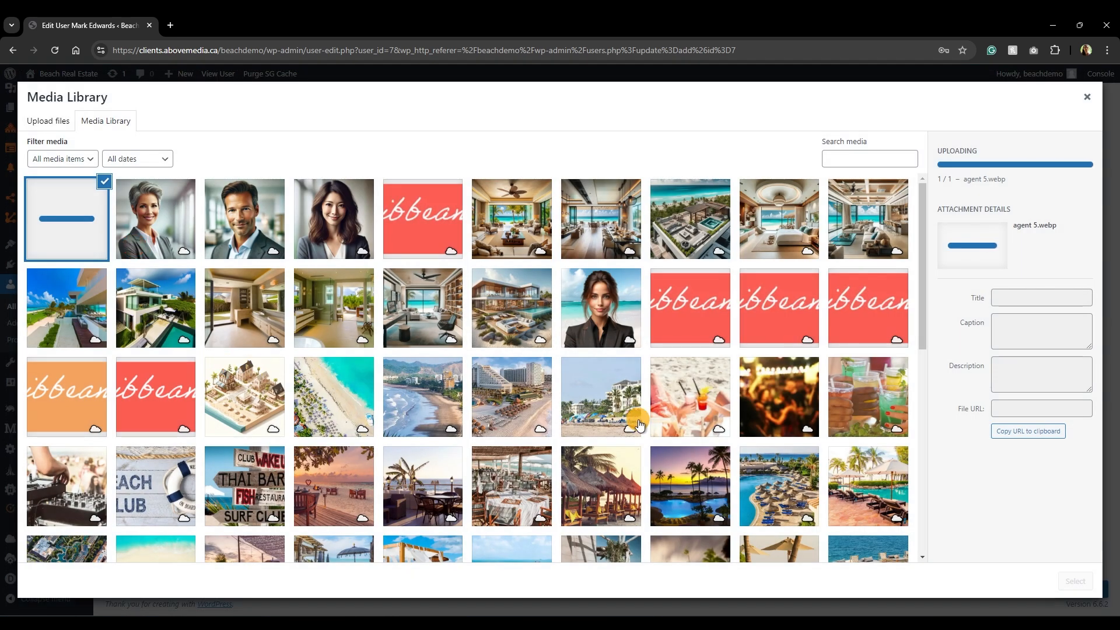
{"action": "left_click", "coordinate": [1075, 581]}
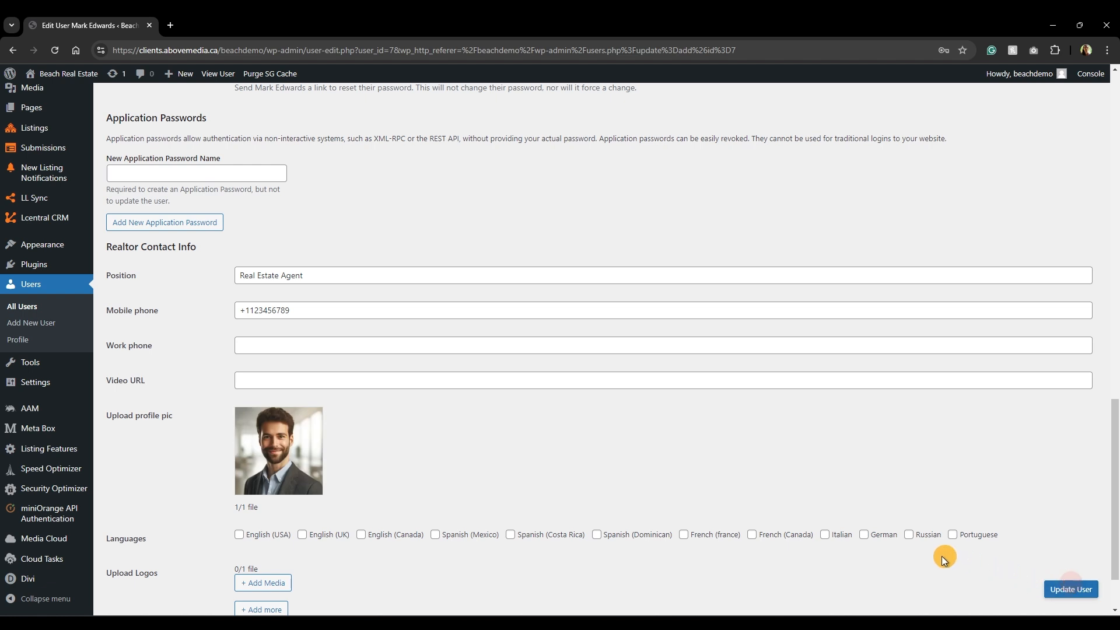
Tick English (USA), Spanish (Mexico) and Italian as languages and update the user.
{"action": "scroll", "coordinate": [494, 424], "scroll_direction": "down", "scroll_amount": 1}
{"action": "left_click", "coordinate": [238, 457]}
{"action": "left_click", "coordinate": [434, 458]}
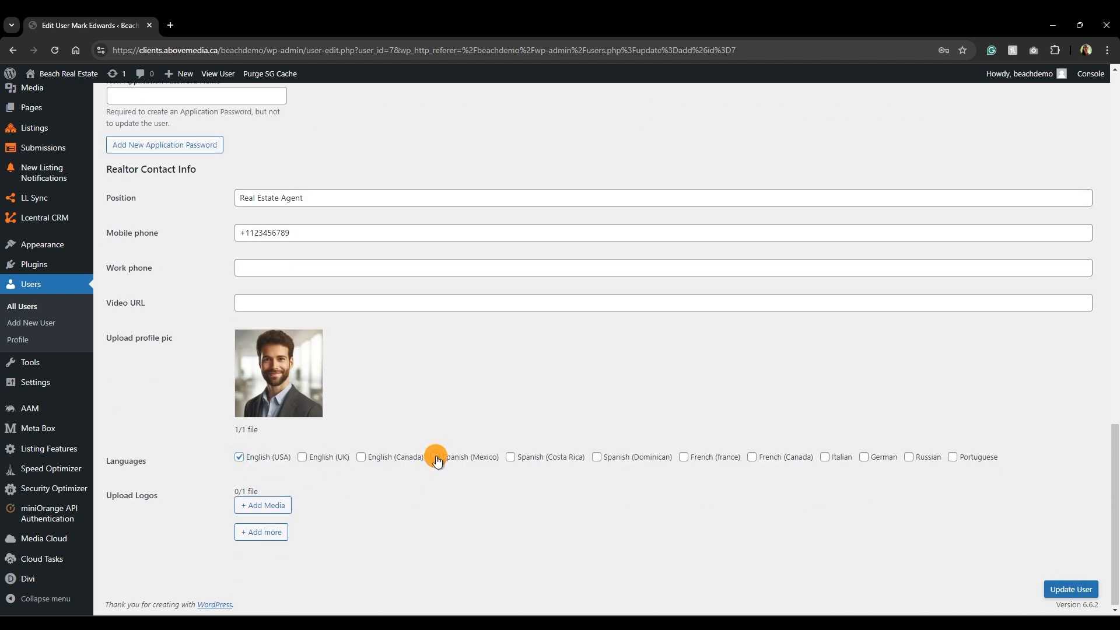
{"action": "left_click", "coordinate": [824, 460]}
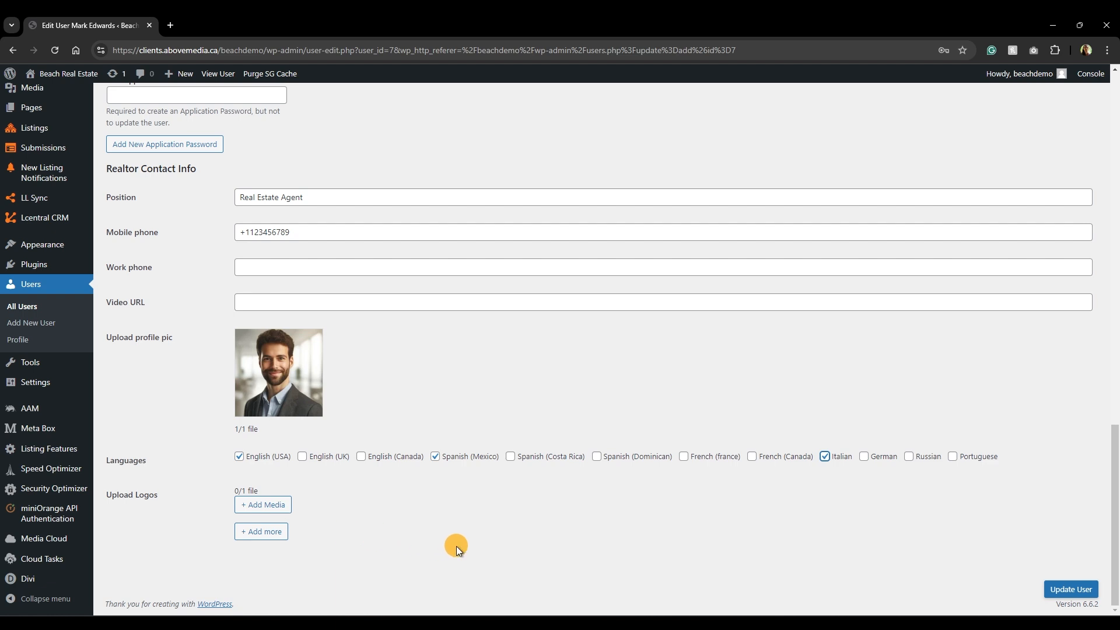
{"action": "left_click", "coordinate": [1053, 586]}
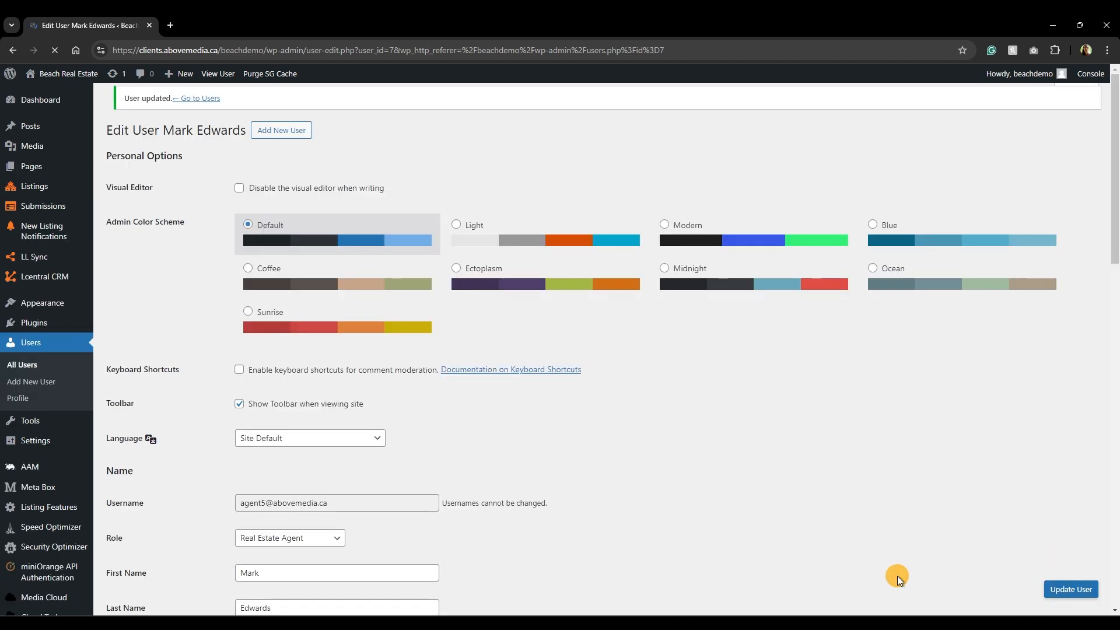
{"action": "scroll", "coordinate": [897, 575], "scroll_direction": "down", "scroll_amount": 10}
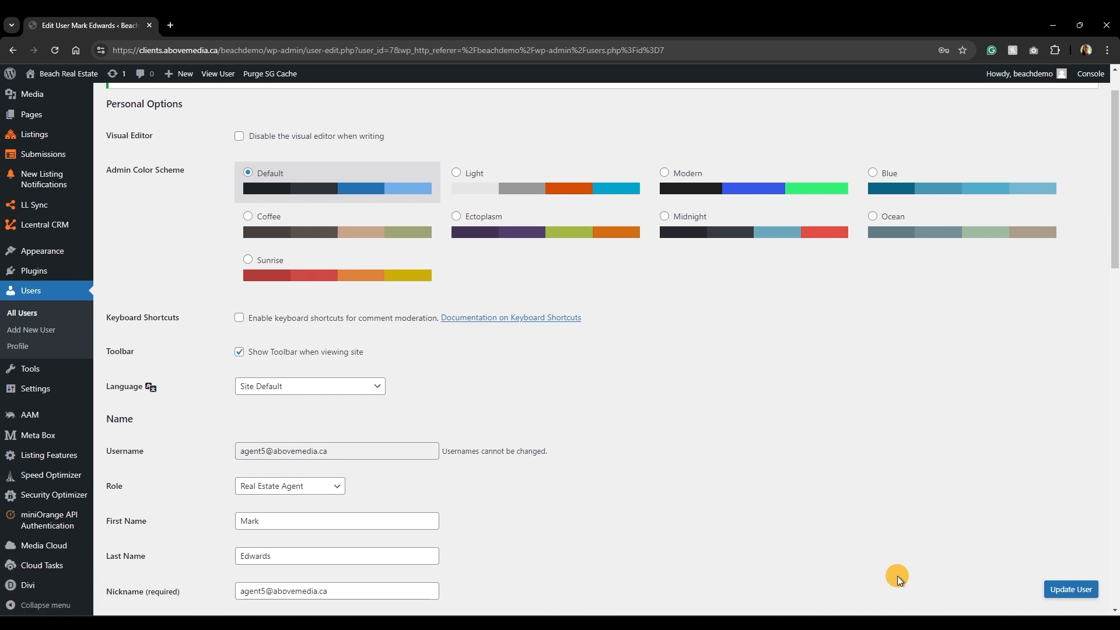
{"action": "scroll", "coordinate": [897, 576], "scroll_direction": "down", "scroll_amount": 6}
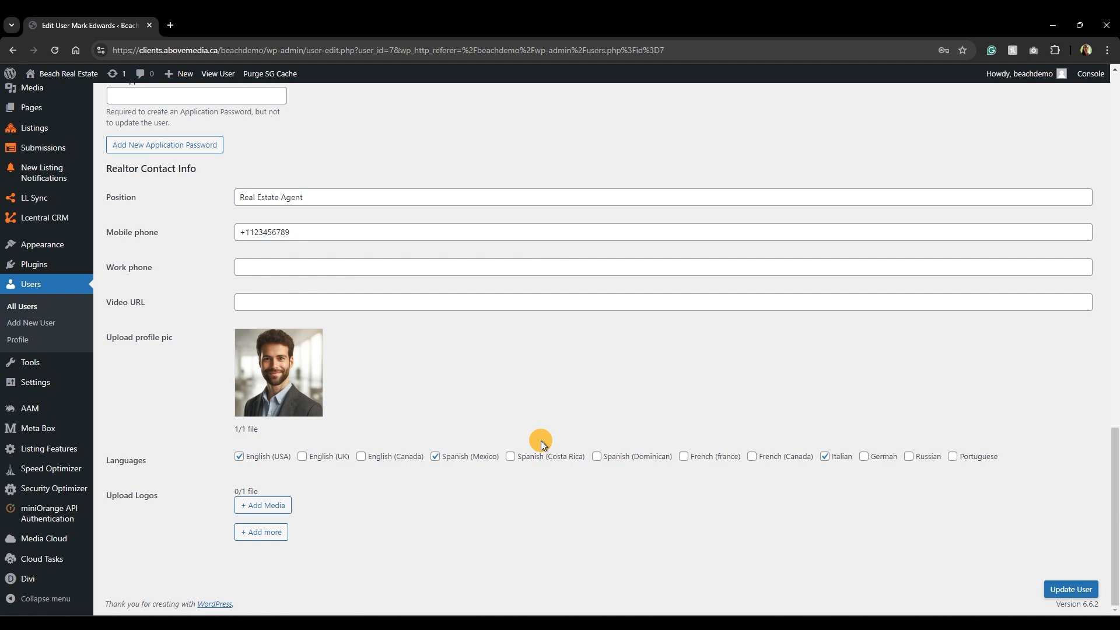
{"action": "scroll", "coordinate": [540, 440], "scroll_direction": "up", "scroll_amount": 16}
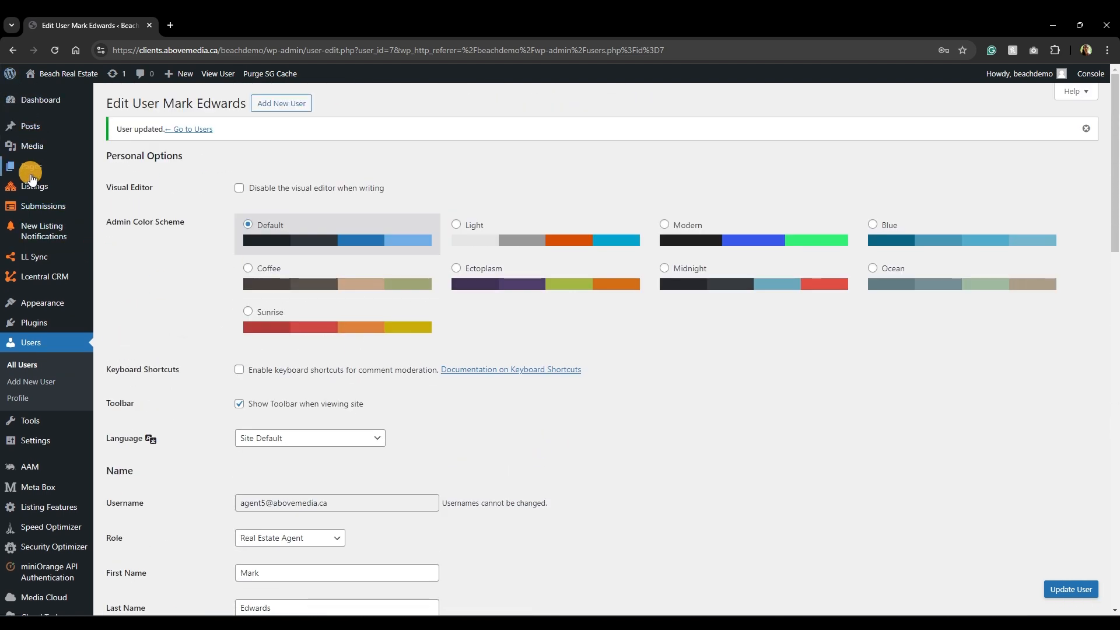
Leave the profile for Listings and open 'Gorgeous 4 BR Home in Playa del Carmen' for editing.
{"action": "mouse_move", "coordinate": [32, 186]}
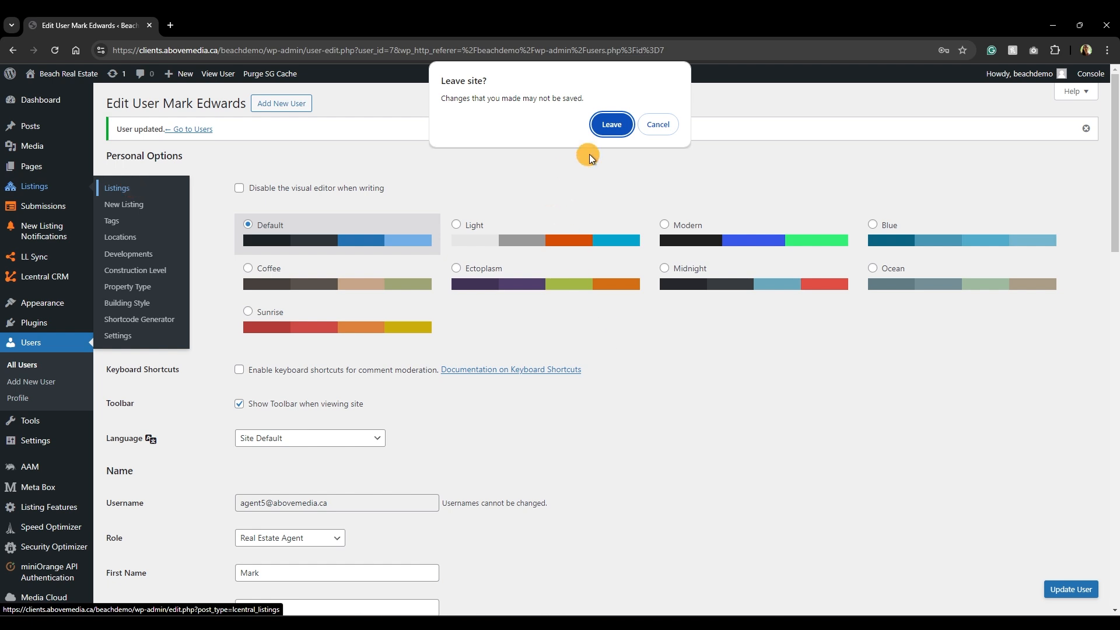
{"action": "left_click", "coordinate": [608, 123]}
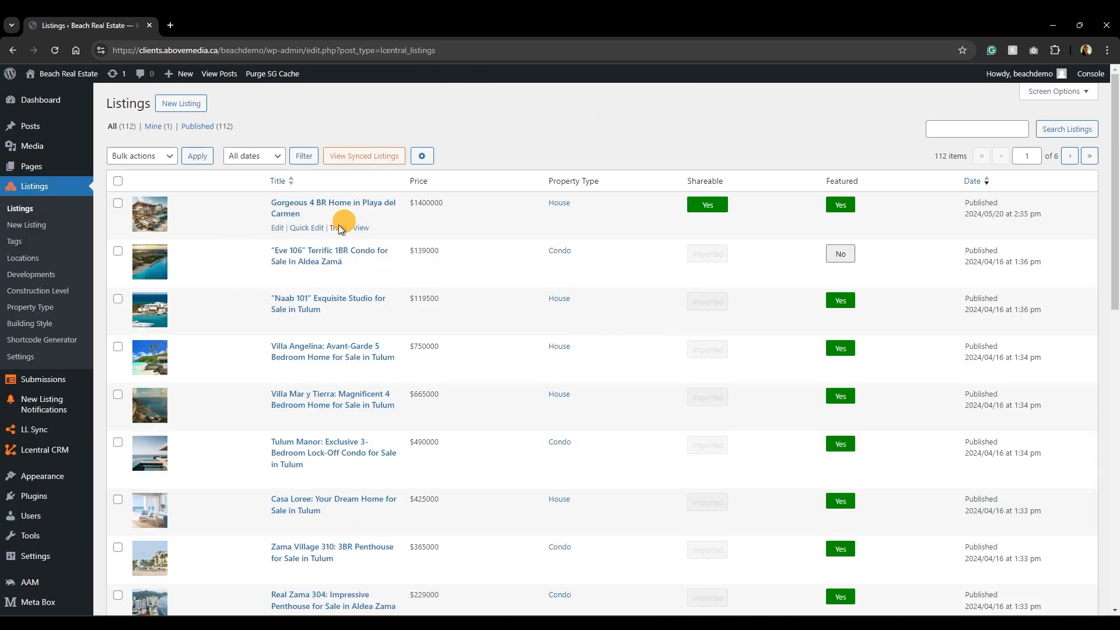
{"action": "left_click", "coordinate": [294, 205]}
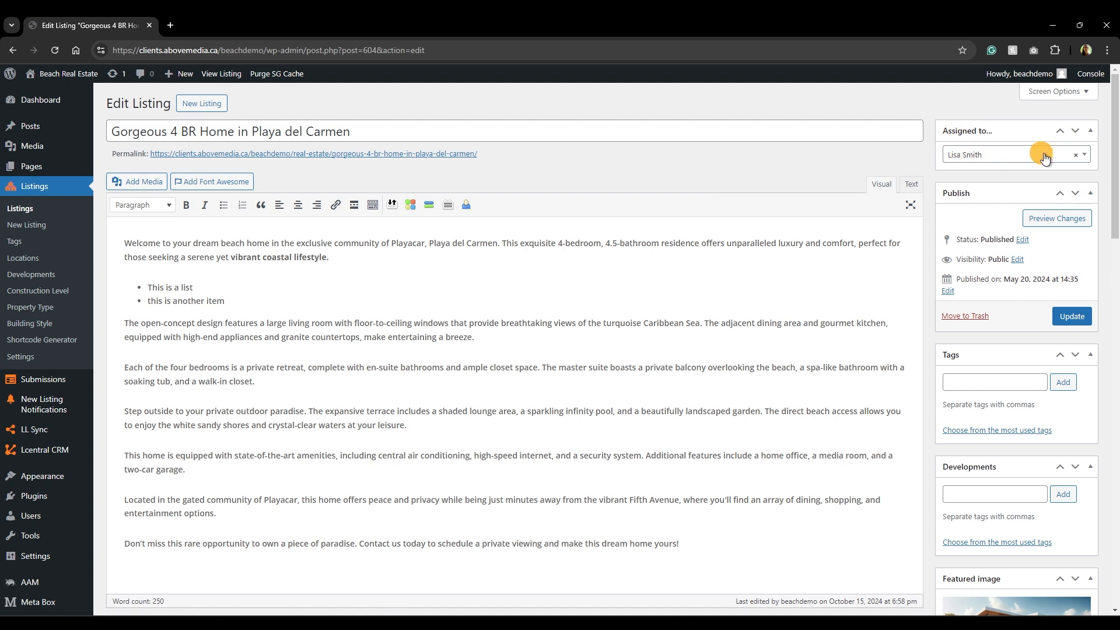
Assign the listing to the new agent, update it, and open its public page in a new tab.
{"action": "left_click", "coordinate": [1084, 156]}
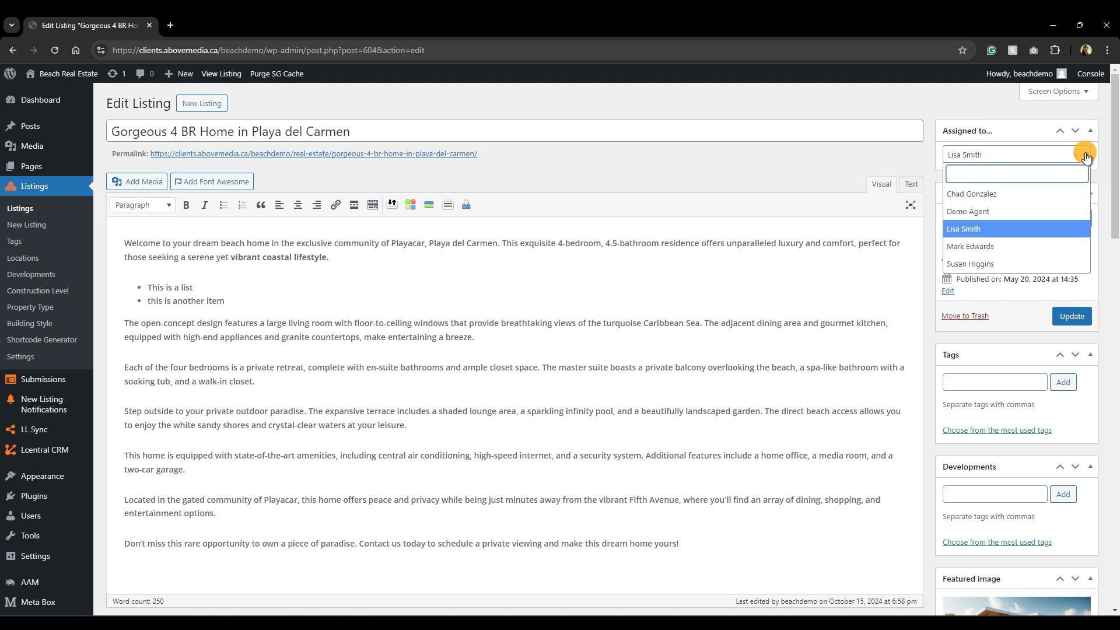
{"action": "left_click", "coordinate": [1003, 247]}
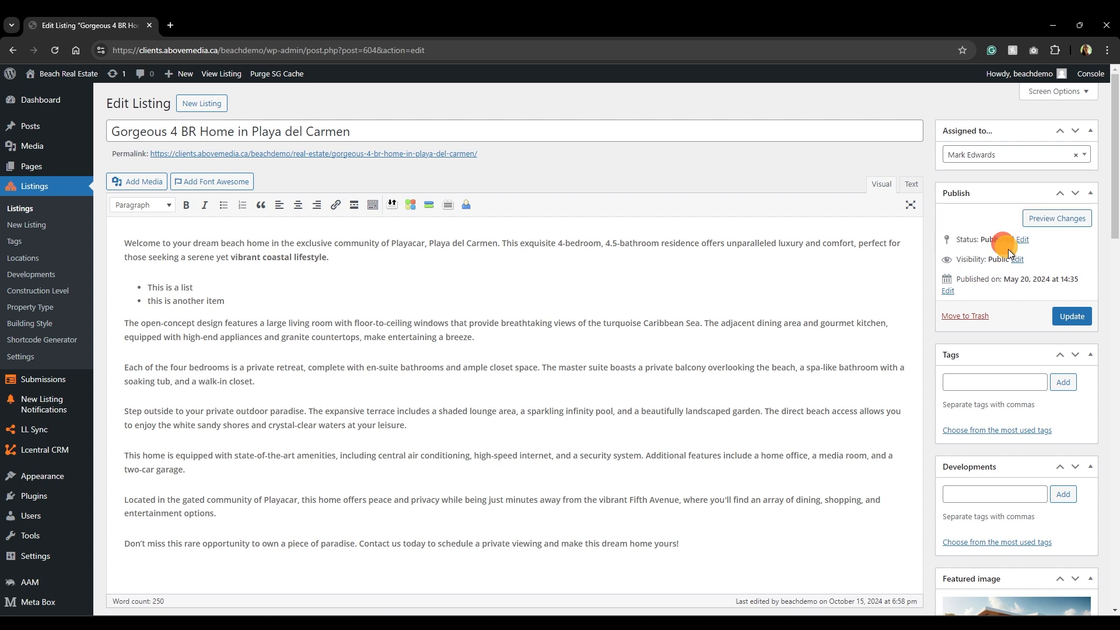
{"action": "left_click", "coordinate": [1073, 318]}
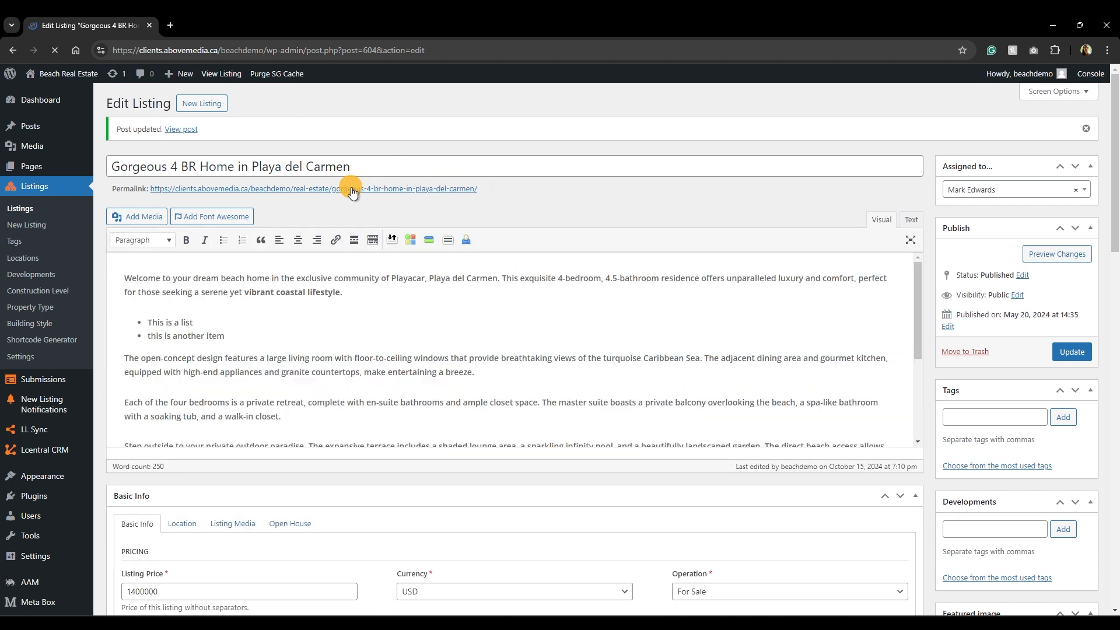
{"action": "left_click", "coordinate": [352, 189], "text": "ctrl"}
Check the live listing shows the agent's photo, title and phone beside the contact form fields.
{"action": "left_click", "coordinate": [207, 26]}
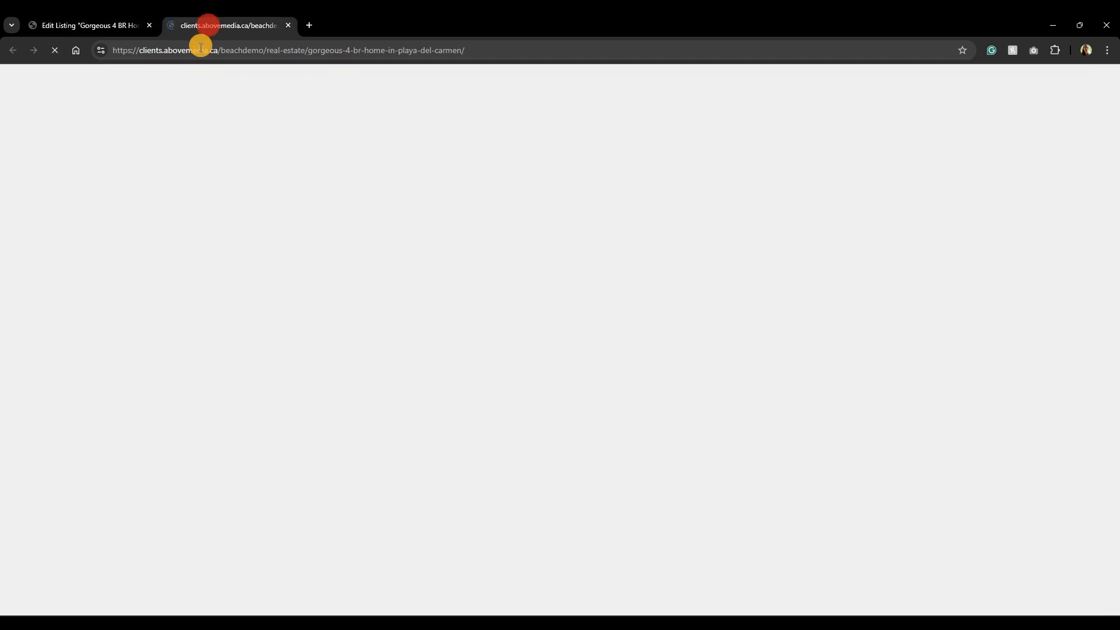
{"action": "scroll", "coordinate": [878, 413], "scroll_direction": "down", "scroll_amount": 5}
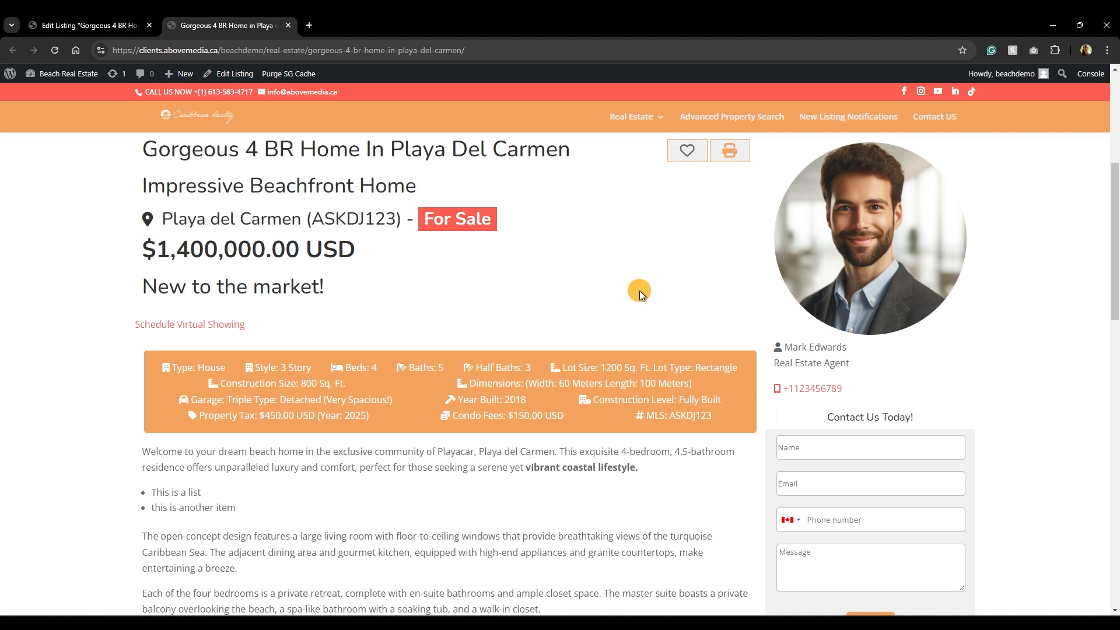
{"action": "left_click", "coordinate": [816, 447]}
{"action": "left_click", "coordinate": [807, 483]}
{"action": "left_click", "coordinate": [826, 521]}
{"action": "left_click", "coordinate": [835, 556]}
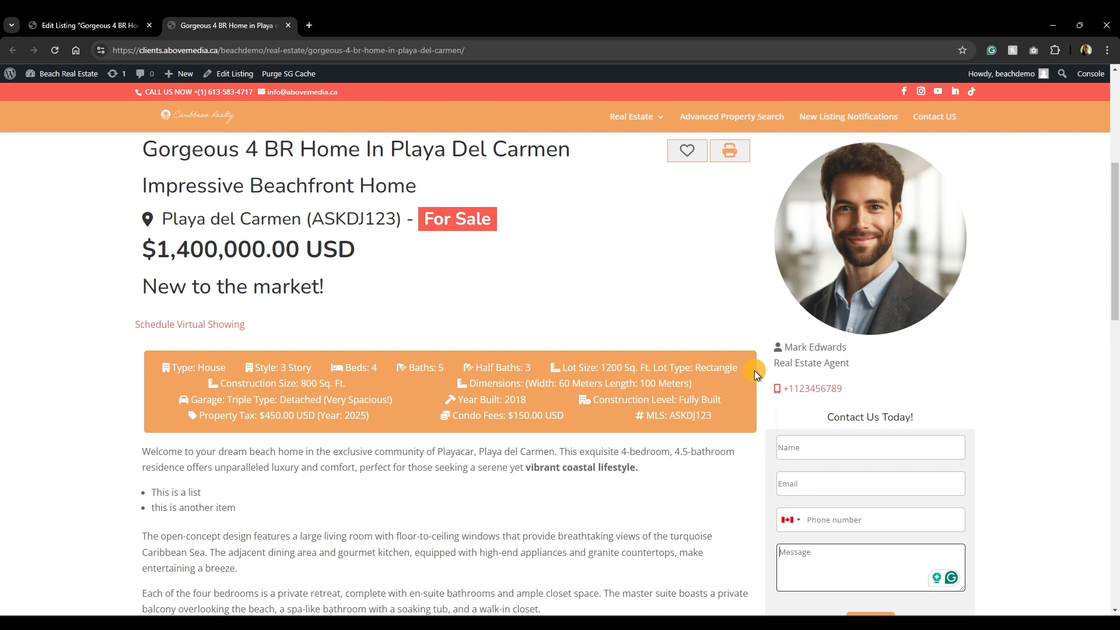
{"action": "scroll", "coordinate": [754, 374], "scroll_direction": "up", "scroll_amount": 5}
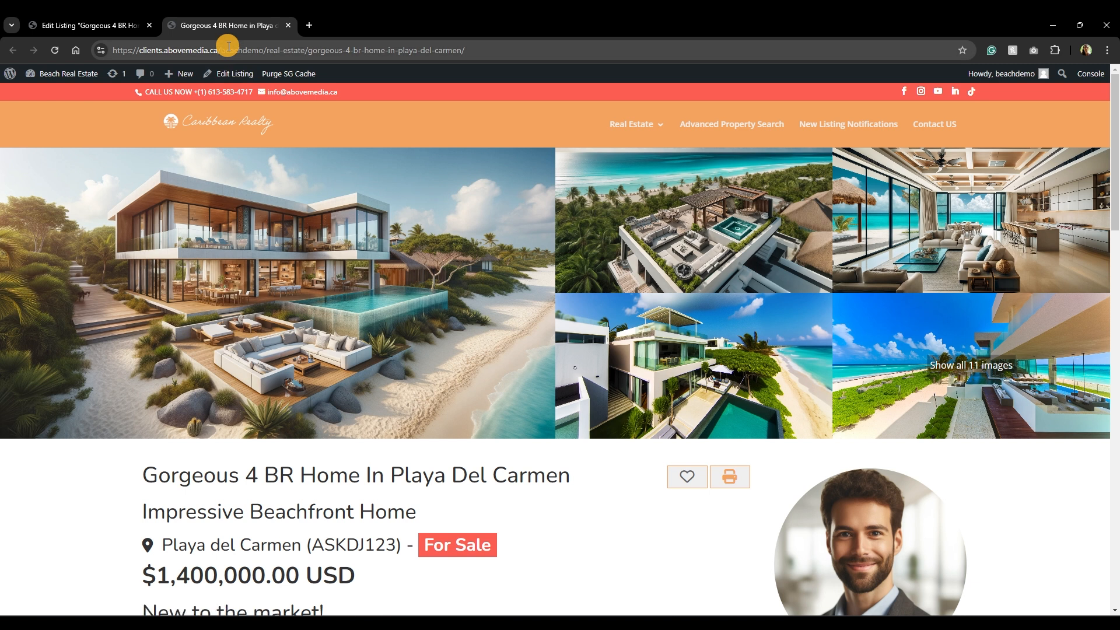
Change the URL path to 'who-we-are' and scroll to the Meet Our Team section.
{"action": "left_click_drag", "start_coordinate": [266, 51], "coordinate": [584, 61]}
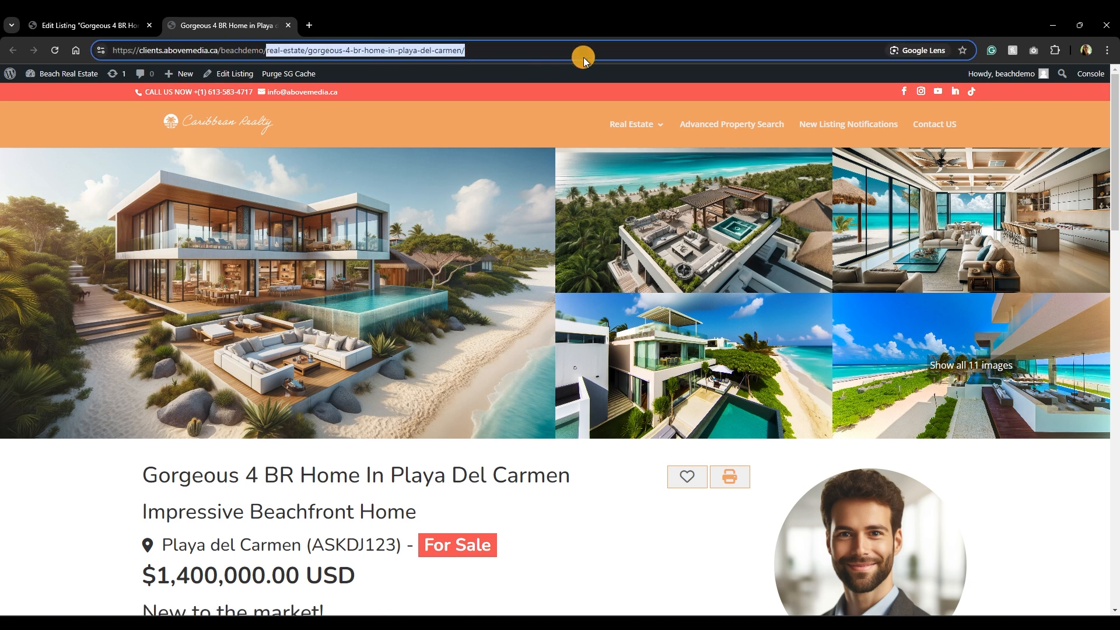
{"action": "key", "text": "BackSpace"}
{"action": "type", "text": "who"}
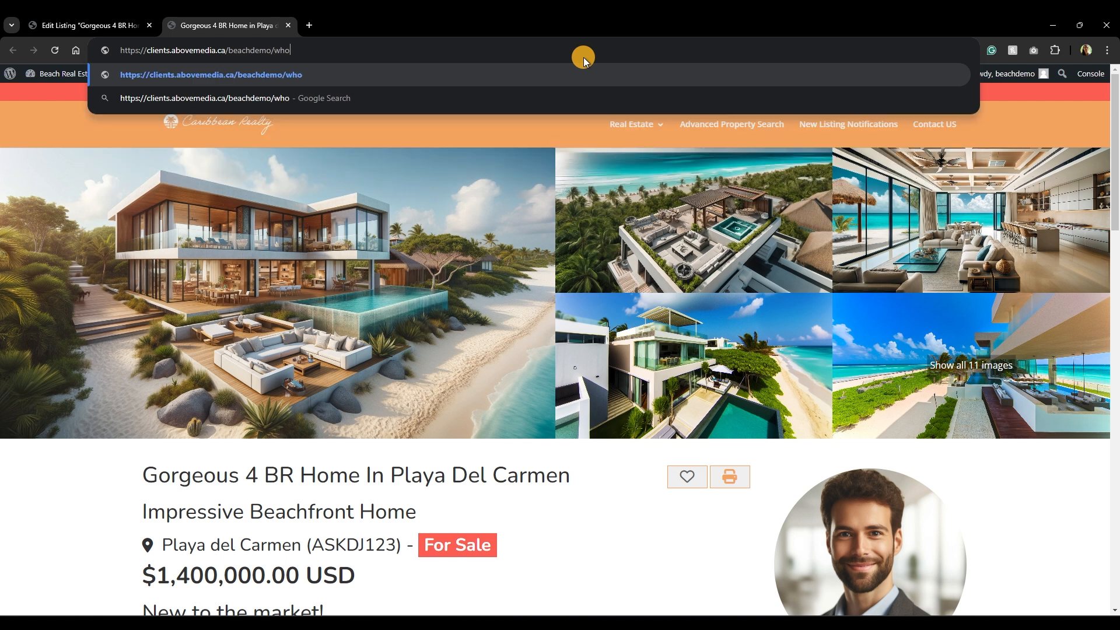
{"action": "type", "text": "-we-are"}
{"action": "key", "text": "Return"}
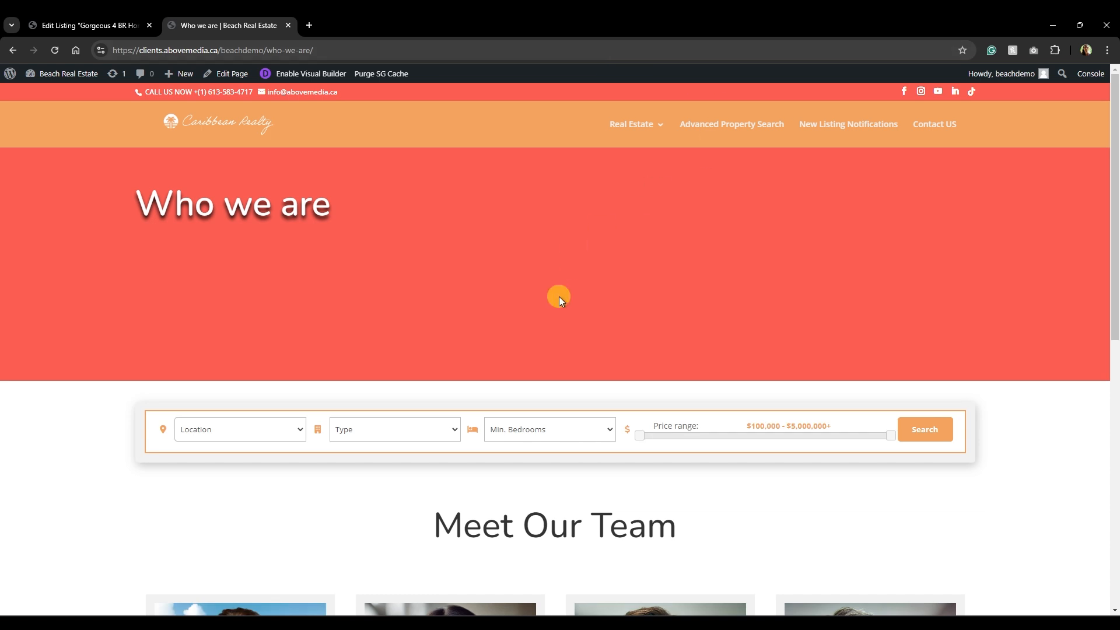
{"action": "scroll", "coordinate": [559, 298], "scroll_direction": "down", "scroll_amount": 5}
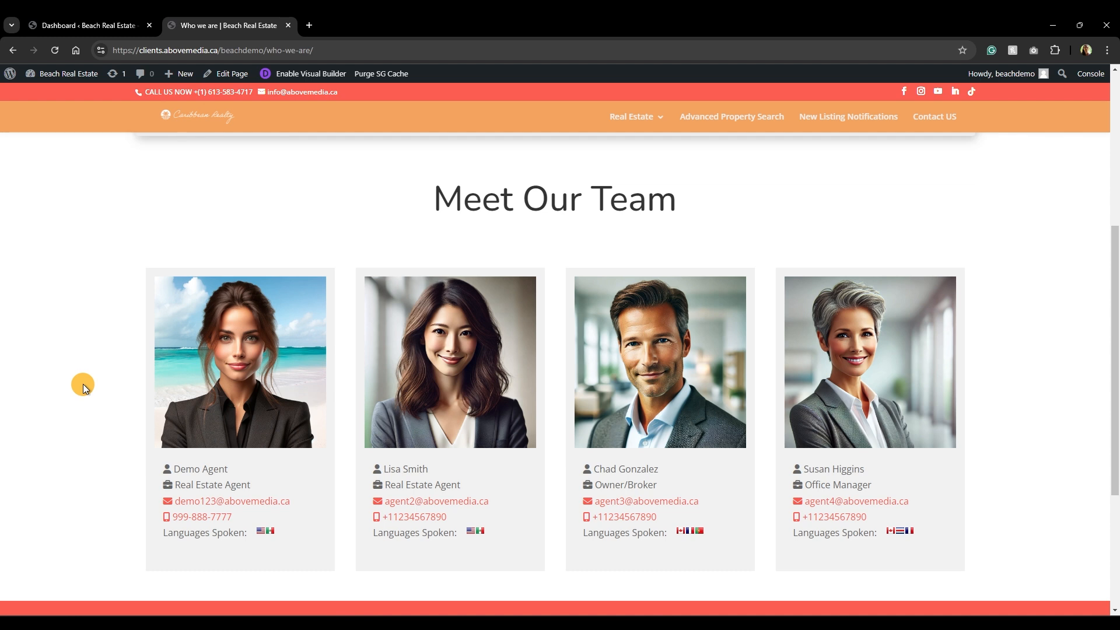
Back on the dashboard, start a new user and enter the username, reusing it as e-mail.
{"action": "left_click", "coordinate": [96, 25]}
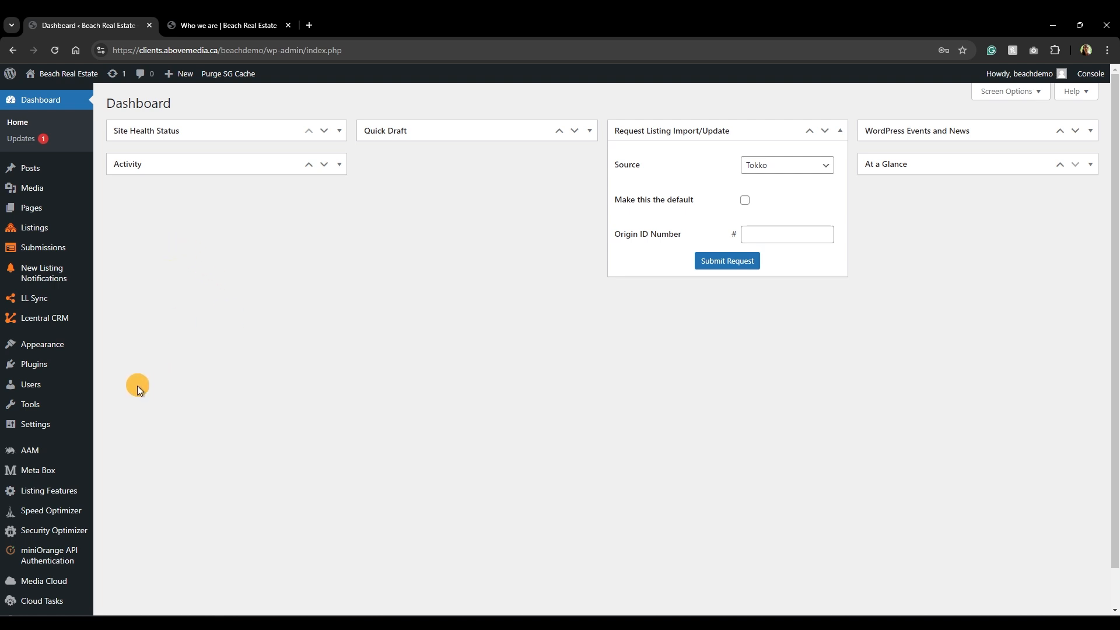
{"action": "mouse_move", "coordinate": [78, 383]}
{"action": "left_click", "coordinate": [125, 408]}
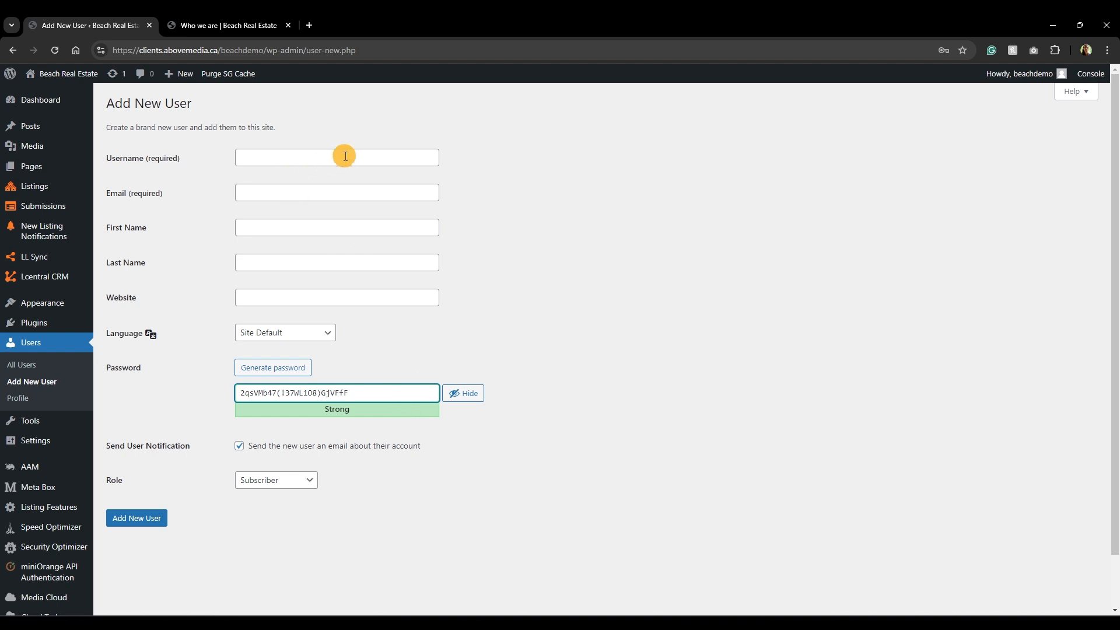
{"action": "left_click", "coordinate": [345, 157]}
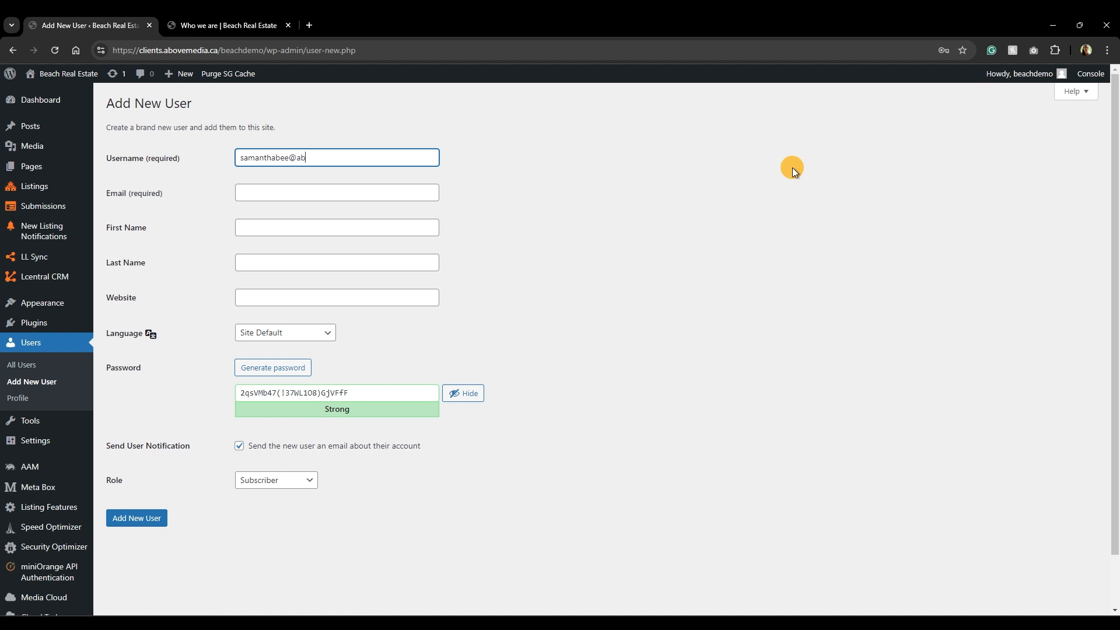
{"action": "key", "text": "ctrl+a"}
{"action": "key", "text": "ctrl+c"}
{"action": "key", "text": "Tab"}
{"action": "key", "text": "ctrl+v"}
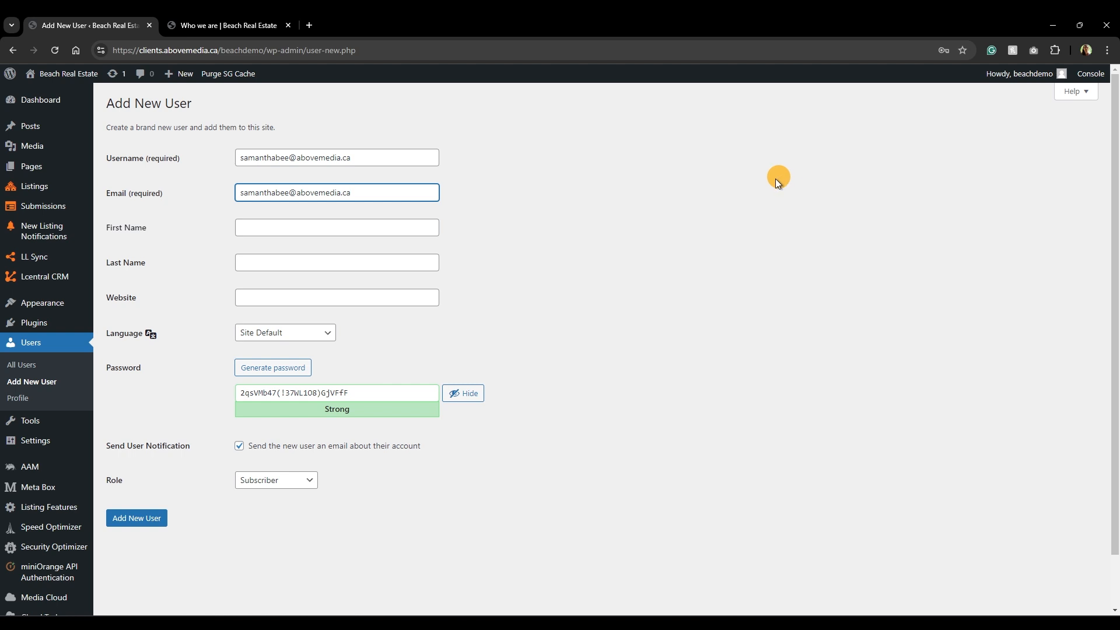
Enter the agent's first name, choose the Real Estate Agent role, and create the account.
{"action": "left_click", "coordinate": [382, 228]}
{"action": "type", "text": "Samantha"}
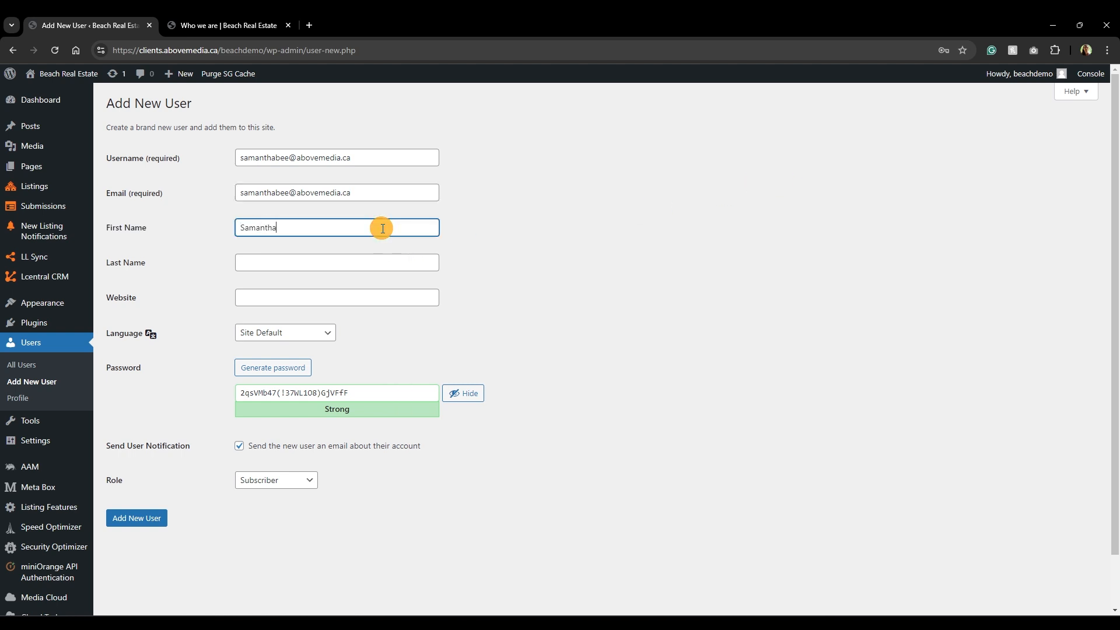
{"action": "key", "text": "Tab"}
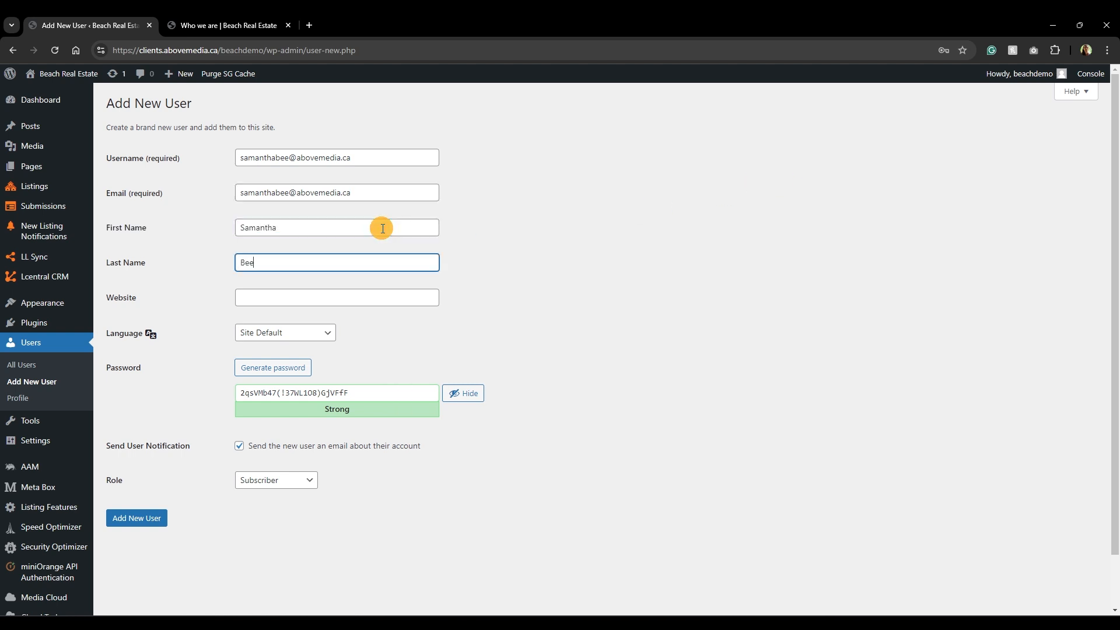
{"action": "left_click", "coordinate": [239, 446]}
{"action": "left_click", "coordinate": [281, 484]}
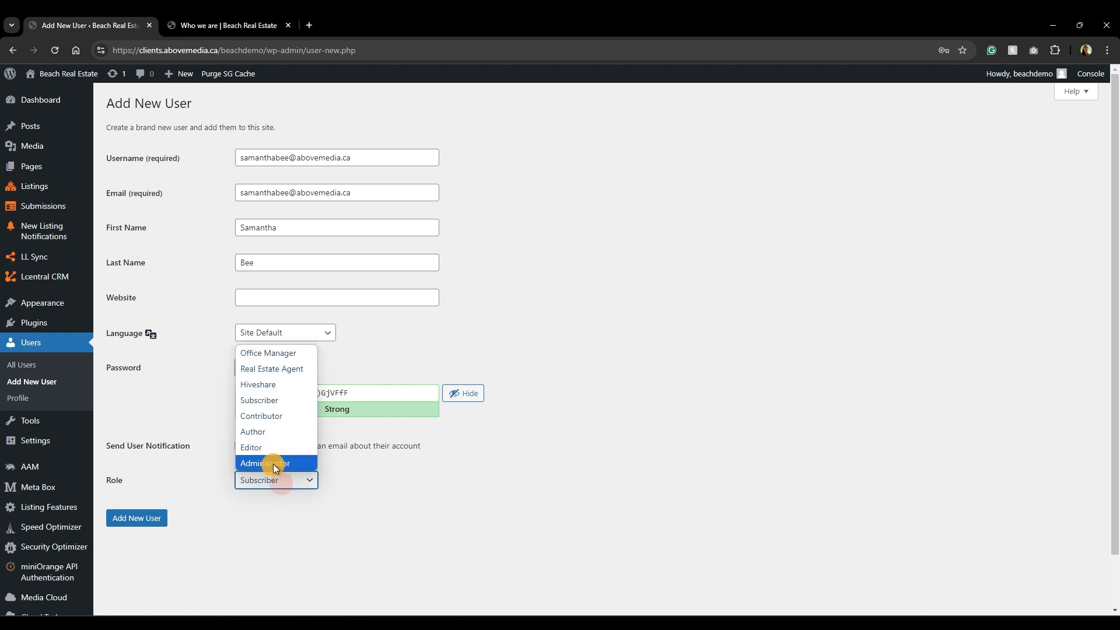
{"action": "left_click", "coordinate": [278, 369]}
{"action": "left_click", "coordinate": [131, 518]}
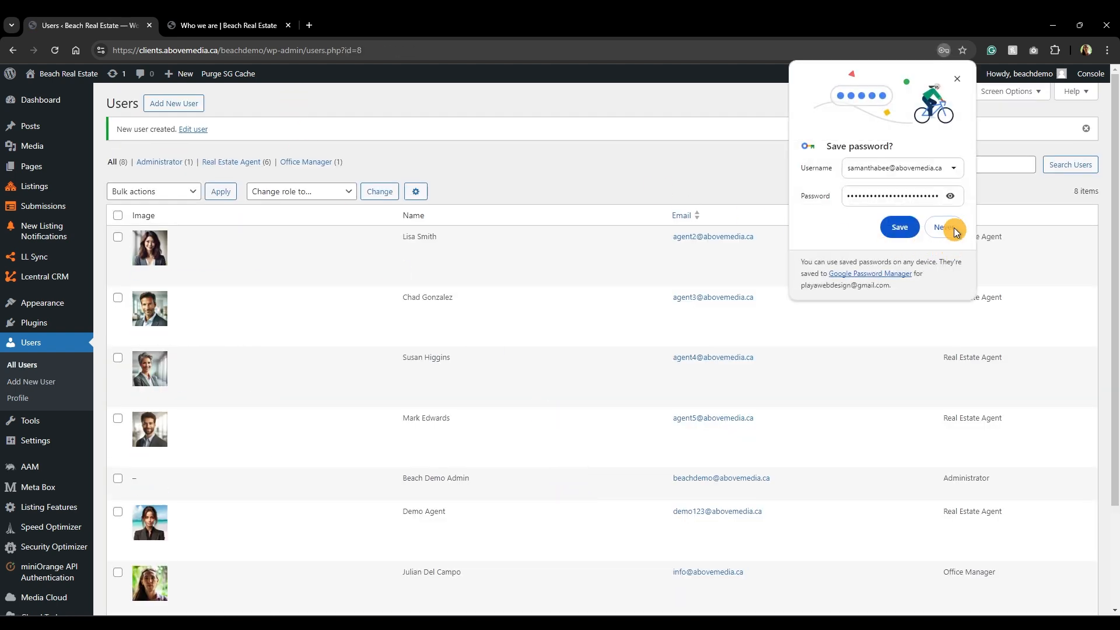
Dismiss the save-password prompt and open the newly created agent's profile for editing.
{"action": "left_click", "coordinate": [957, 78]}
{"action": "scroll", "coordinate": [379, 143], "scroll_direction": "down", "scroll_amount": 3}
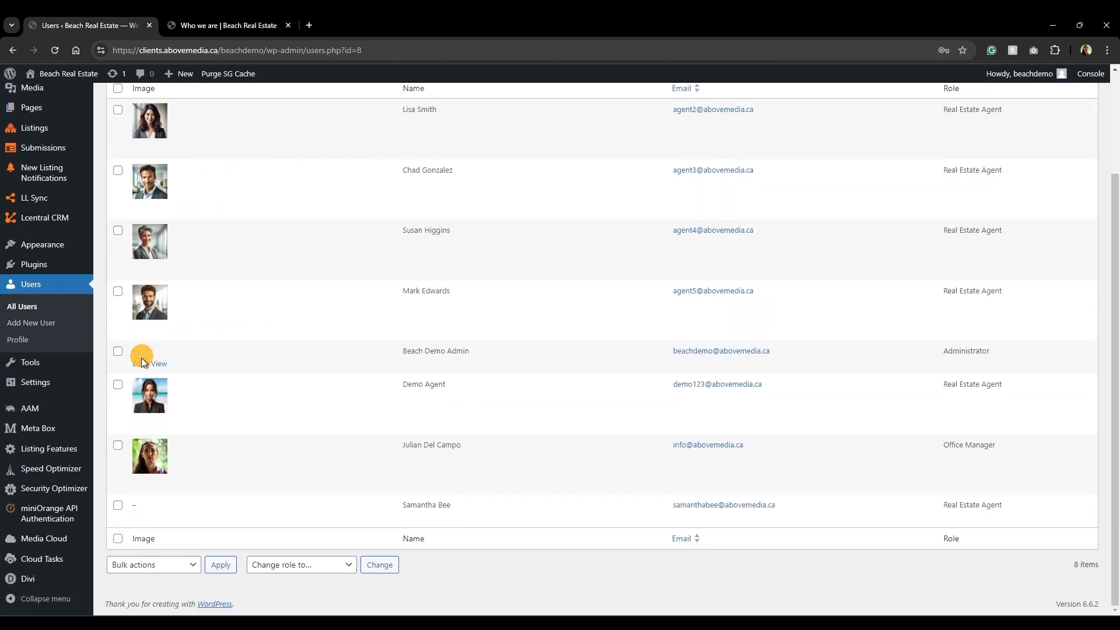
{"action": "scroll", "coordinate": [248, 362], "scroll_direction": "up", "scroll_amount": 1}
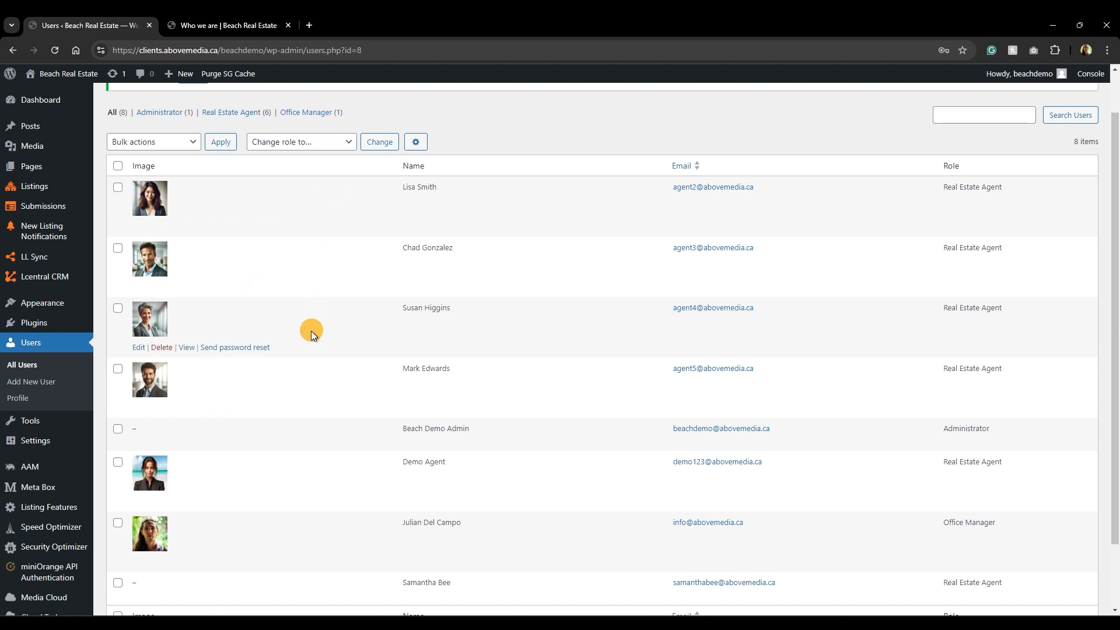
{"action": "left_click", "coordinate": [139, 595]}
Set the position to Real Estate Agent, enter a mobile number, and put # as video URL.
{"action": "scroll", "coordinate": [351, 348], "scroll_direction": "down", "scroll_amount": 10}
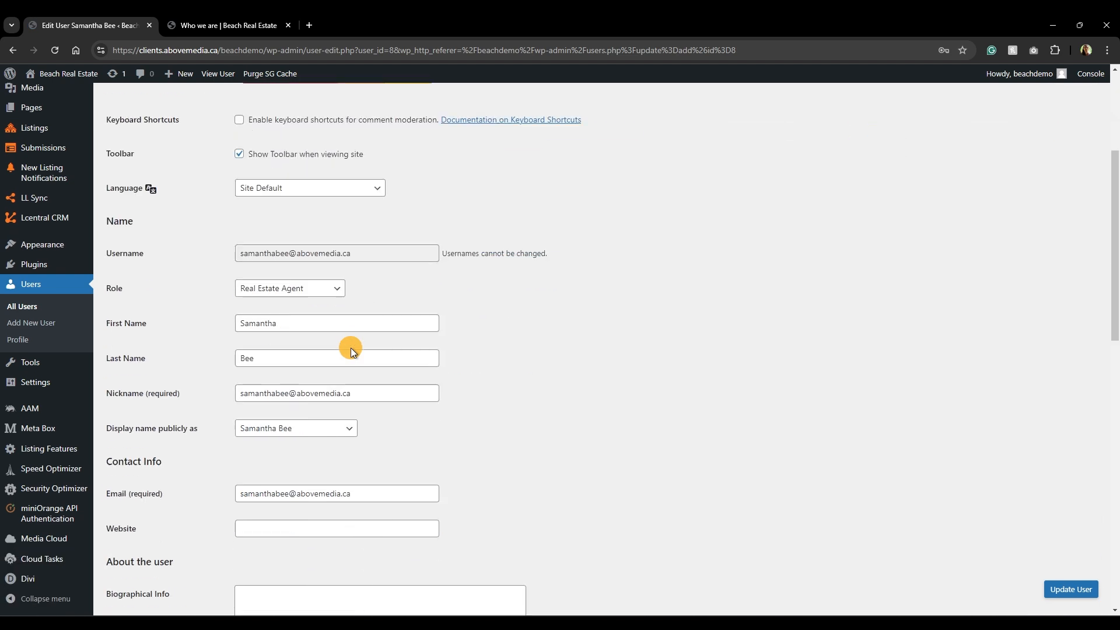
{"action": "scroll", "coordinate": [351, 351], "scroll_direction": "down", "scroll_amount": 5}
{"action": "scroll", "coordinate": [344, 355], "scroll_direction": "up", "scroll_amount": 3}
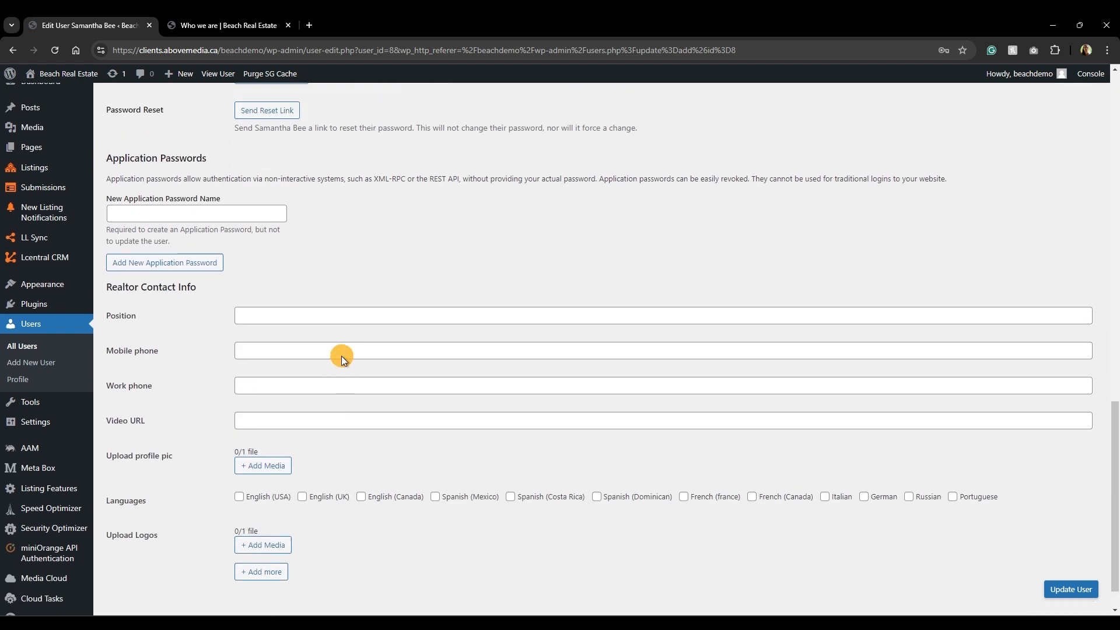
{"action": "left_click", "coordinate": [274, 357]}
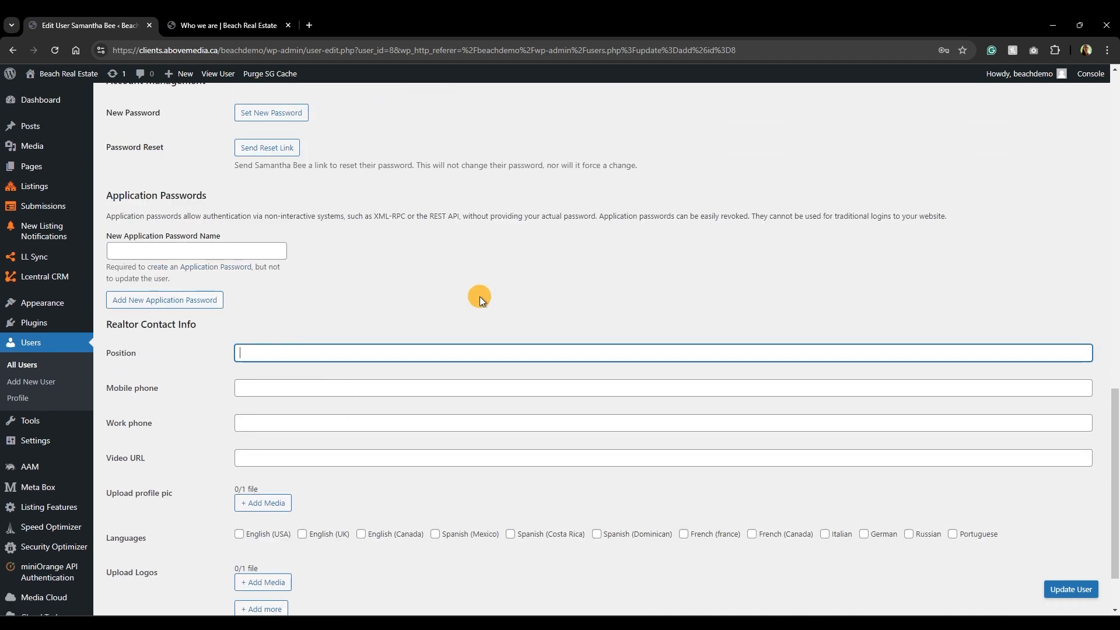
{"action": "type", "text": "Real Estate Agent"}
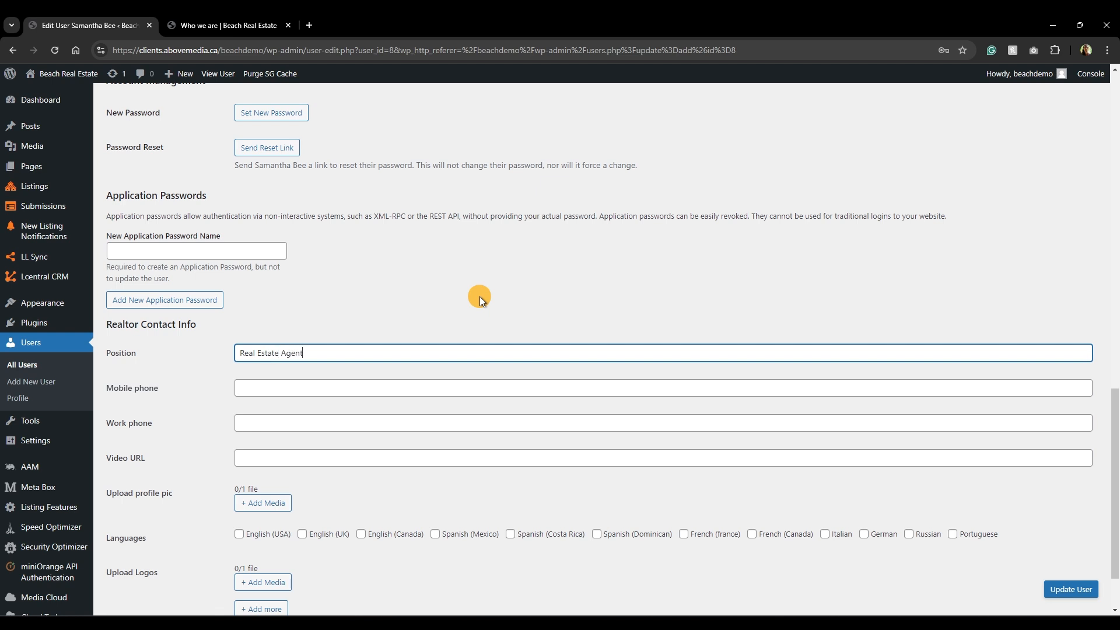
{"action": "left_click", "coordinate": [358, 388]}
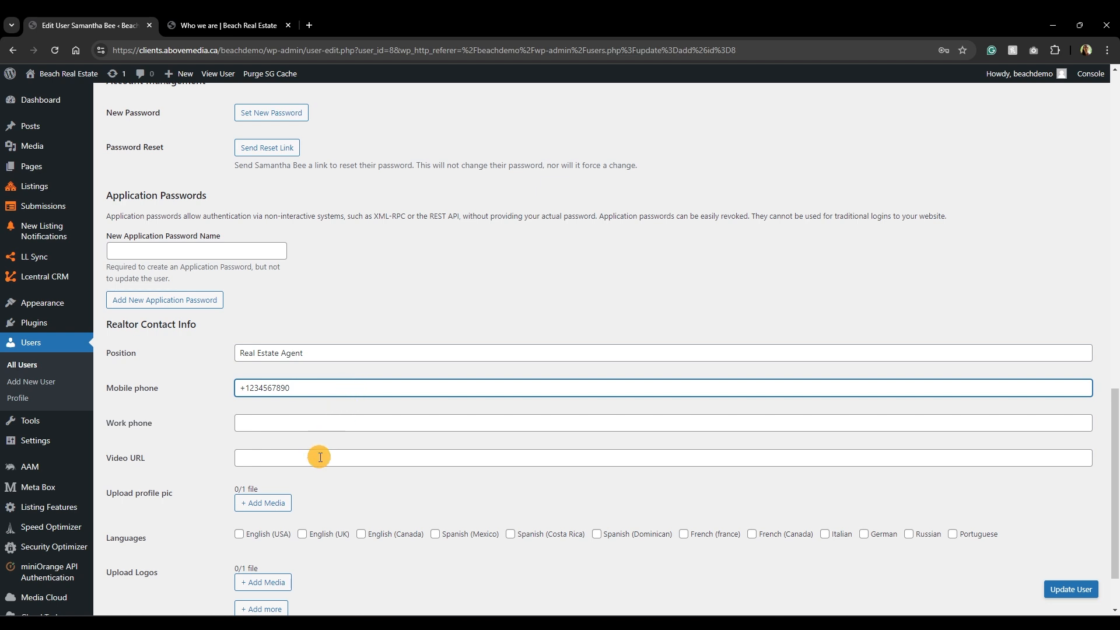
{"action": "scroll", "coordinate": [326, 466], "scroll_direction": "down", "scroll_amount": 2}
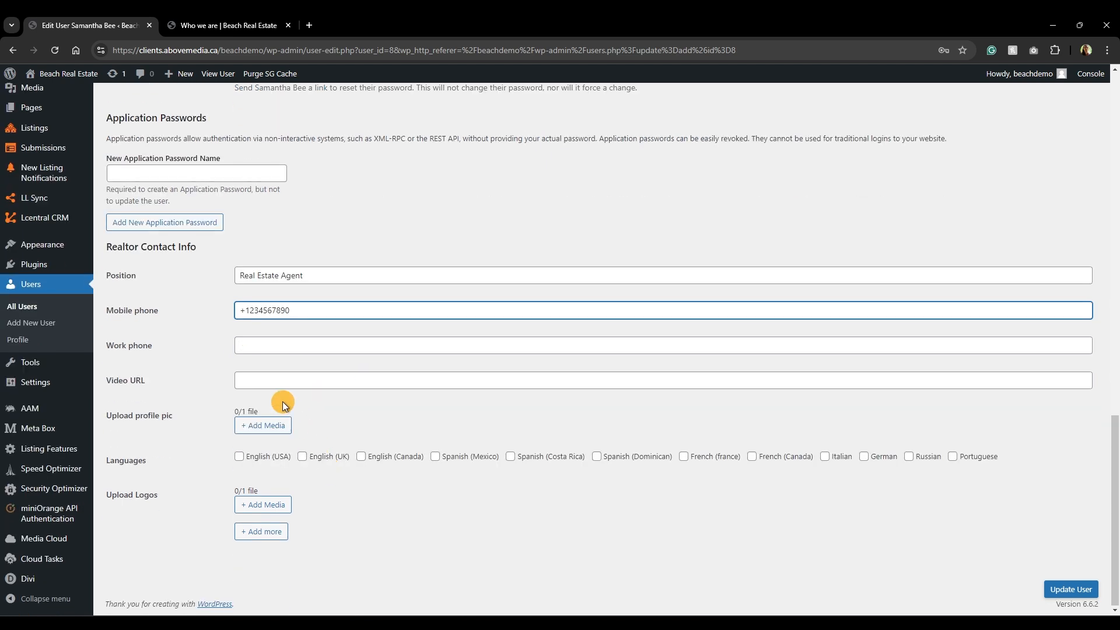
{"action": "left_click", "coordinate": [259, 380]}
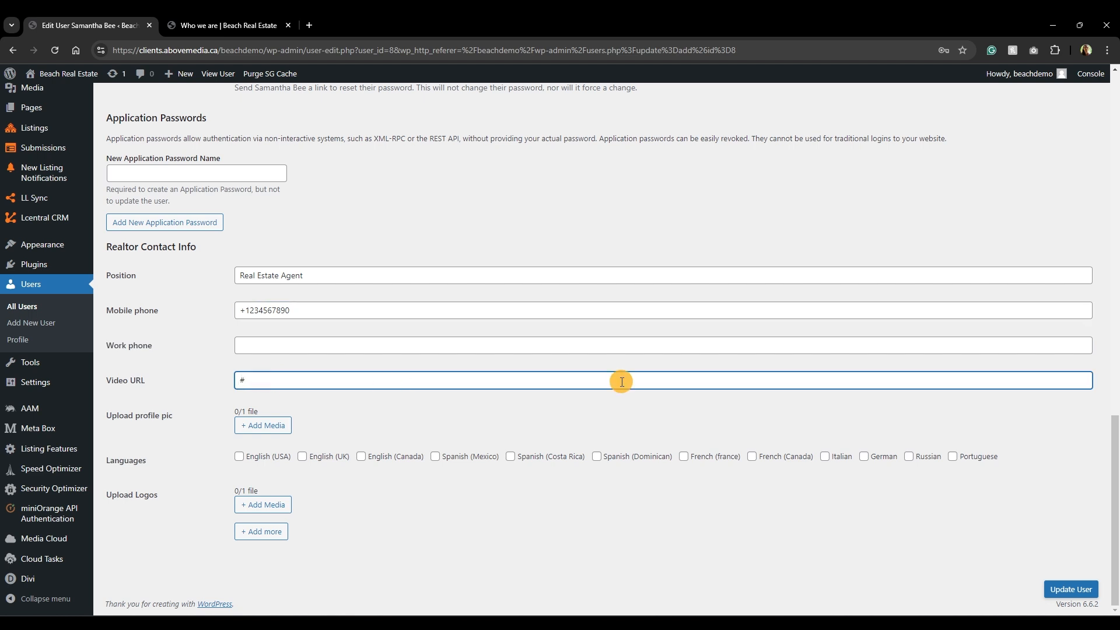
Upload agent 6.webp to the Media Library and set it as the profile photo.
{"action": "left_click", "coordinate": [262, 425]}
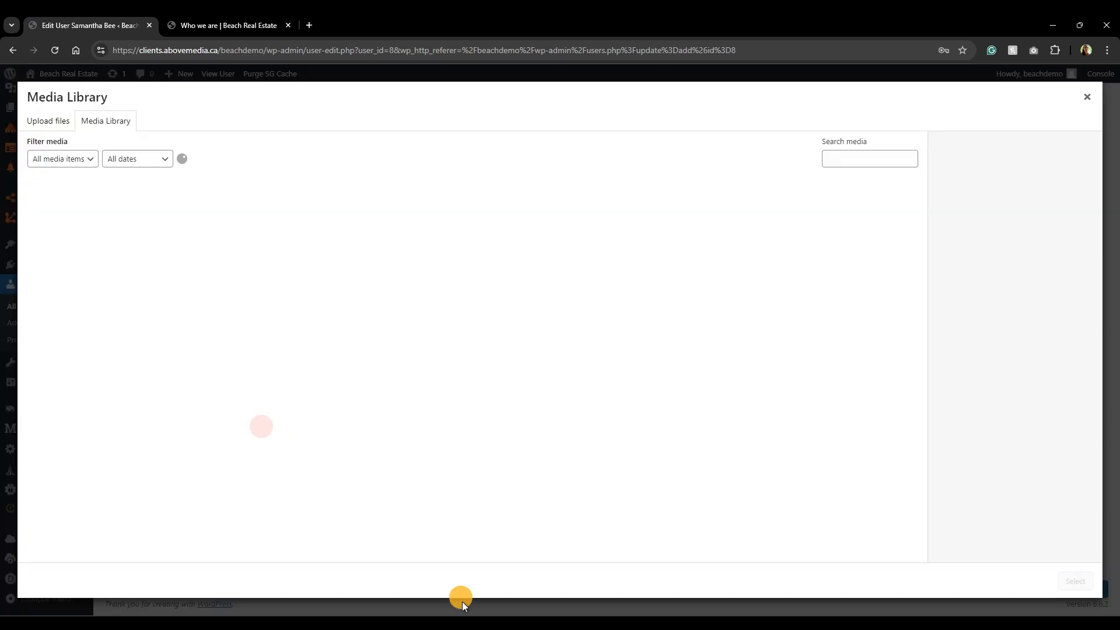
{"action": "left_click", "coordinate": [462, 607]}
{"action": "left_click_drag", "start_coordinate": [530, 278], "coordinate": [129, 265]}
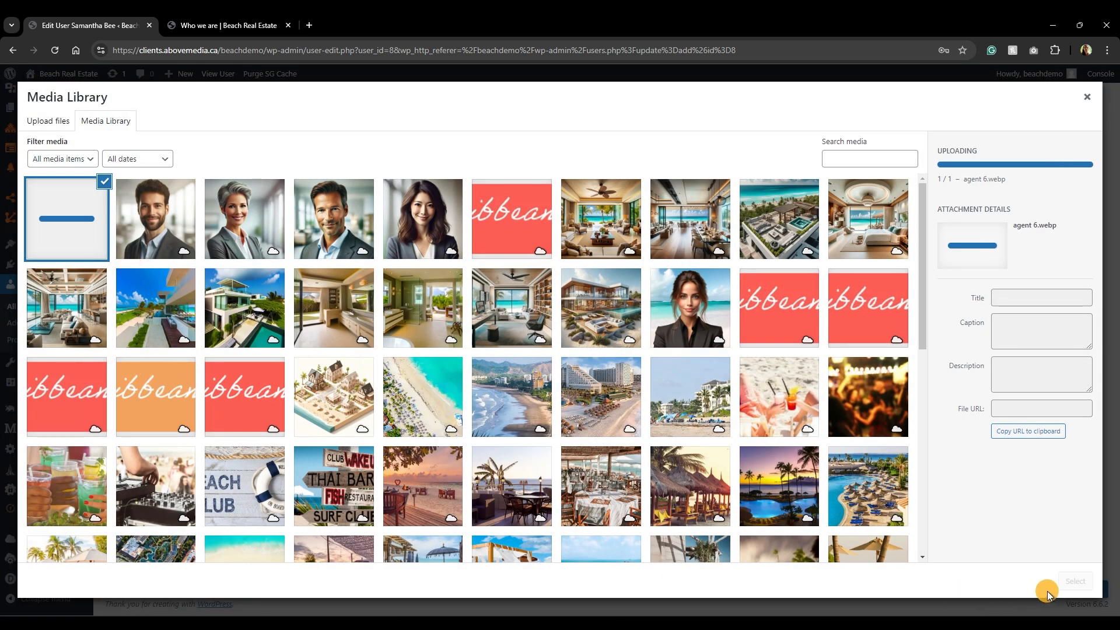
{"action": "left_click", "coordinate": [1067, 582]}
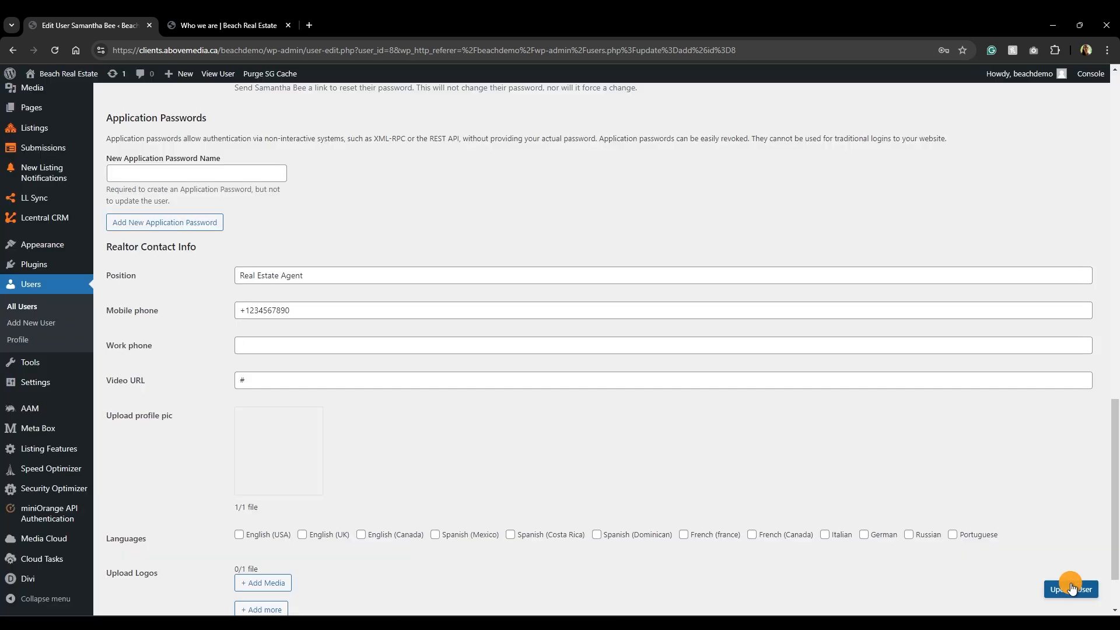
Add English (Canada) and Spanish (Dominican) as spoken languages and update the user.
{"action": "scroll", "coordinate": [446, 398], "scroll_direction": "down", "scroll_amount": 2}
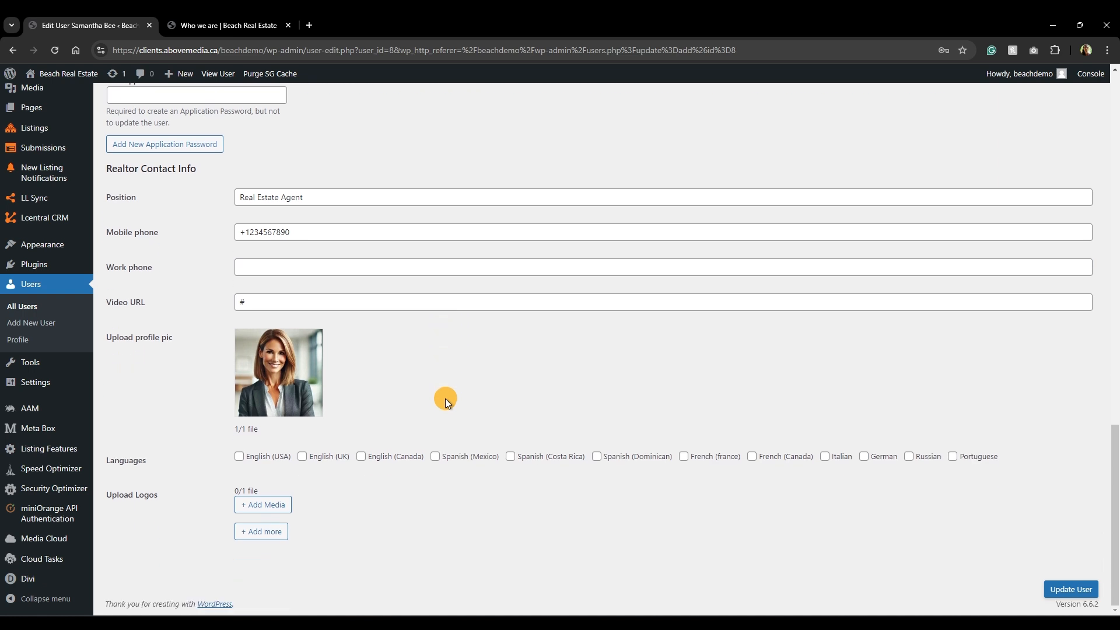
{"action": "left_click", "coordinate": [360, 457]}
{"action": "left_click", "coordinate": [595, 459]}
{"action": "left_click", "coordinate": [1059, 588]}
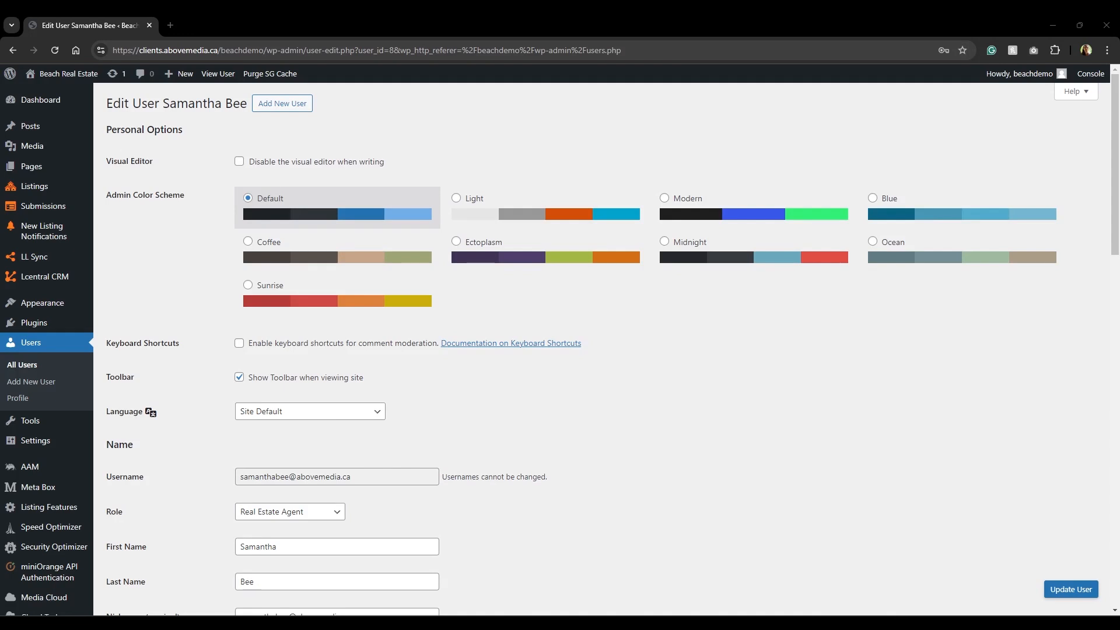
Glance at the live Meet Our Team page, then go back to the agent's edit page.
{"action": "mouse_move", "coordinate": [495, 623]}
{"action": "left_click", "coordinate": [529, 559]}
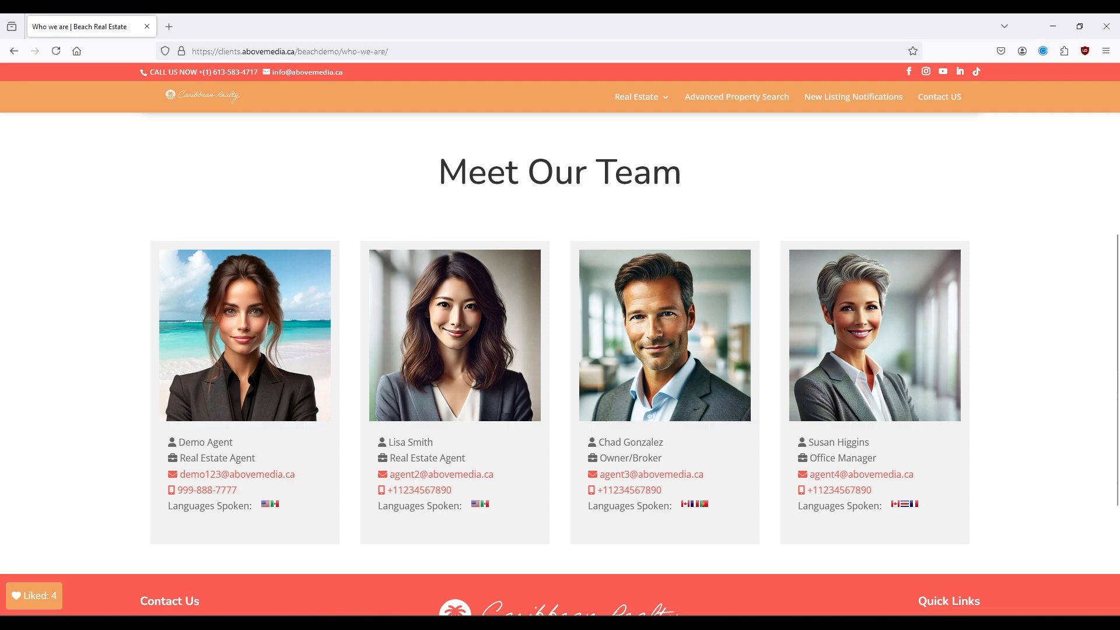
{"action": "mouse_move", "coordinate": [523, 623]}
{"action": "left_click", "coordinate": [524, 577]}
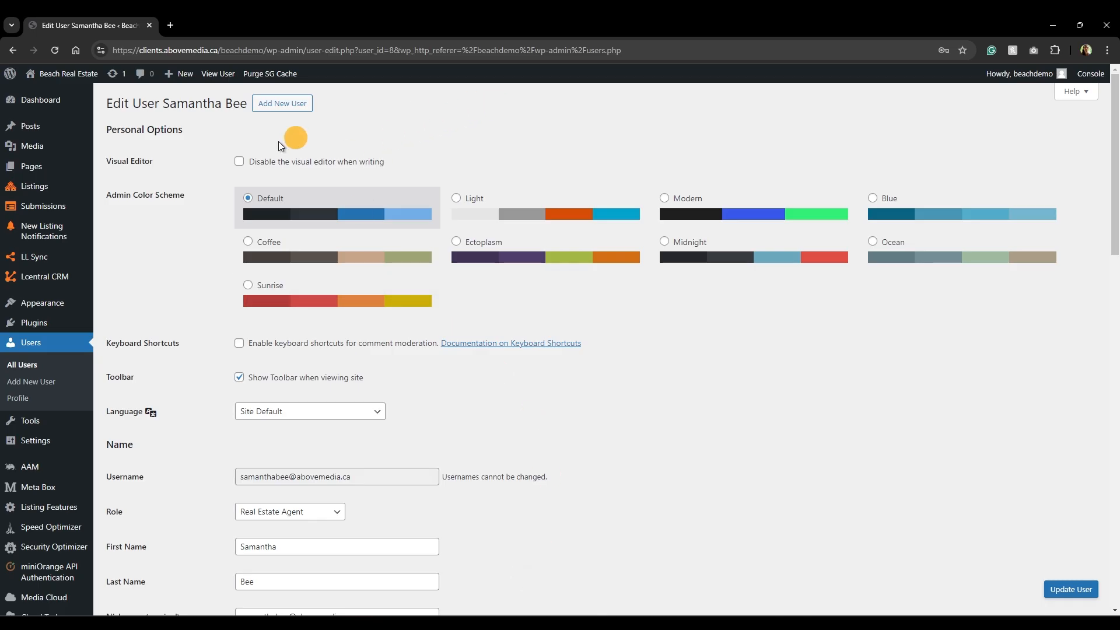
Open All Pages in a new tab and view the live Who we are page.
{"action": "mouse_move", "coordinate": [41, 108]}
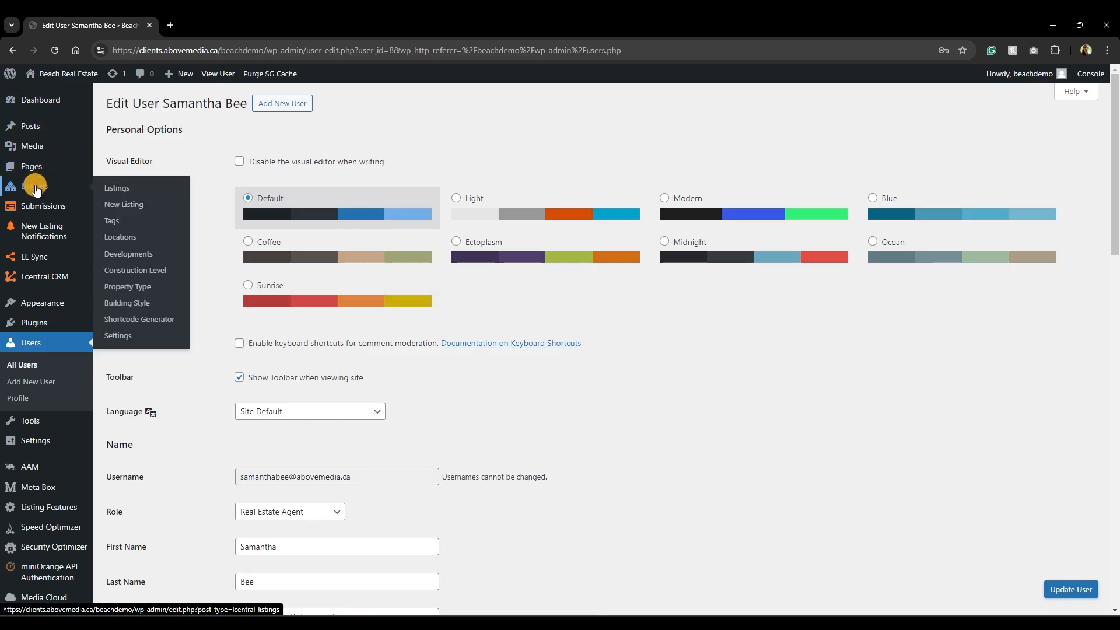
{"action": "mouse_move", "coordinate": [45, 167]}
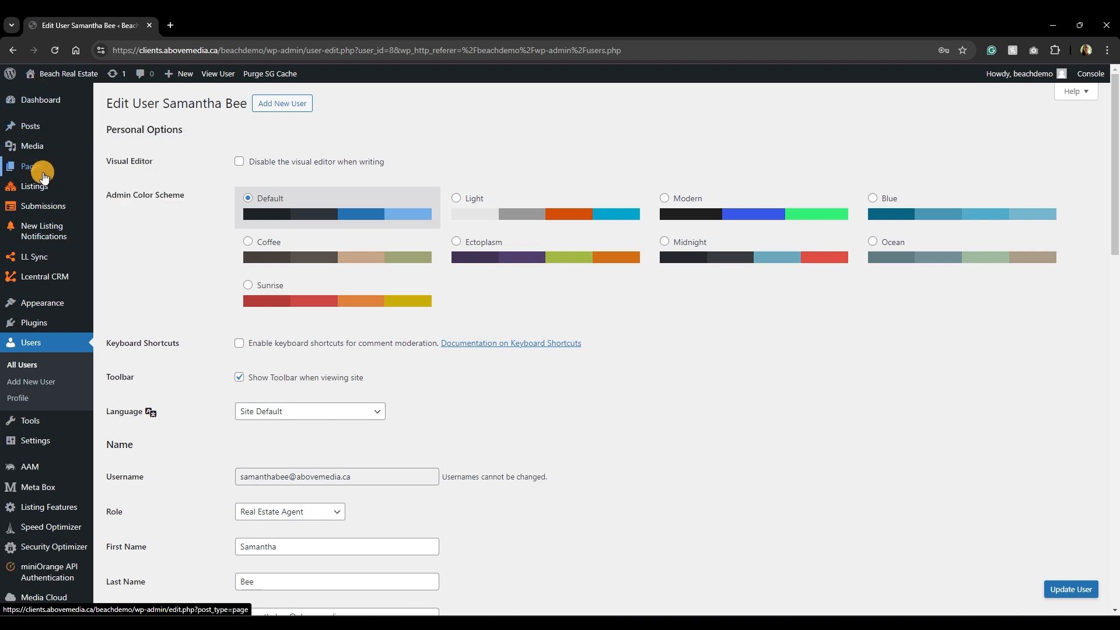
{"action": "right_click", "coordinate": [114, 167]}
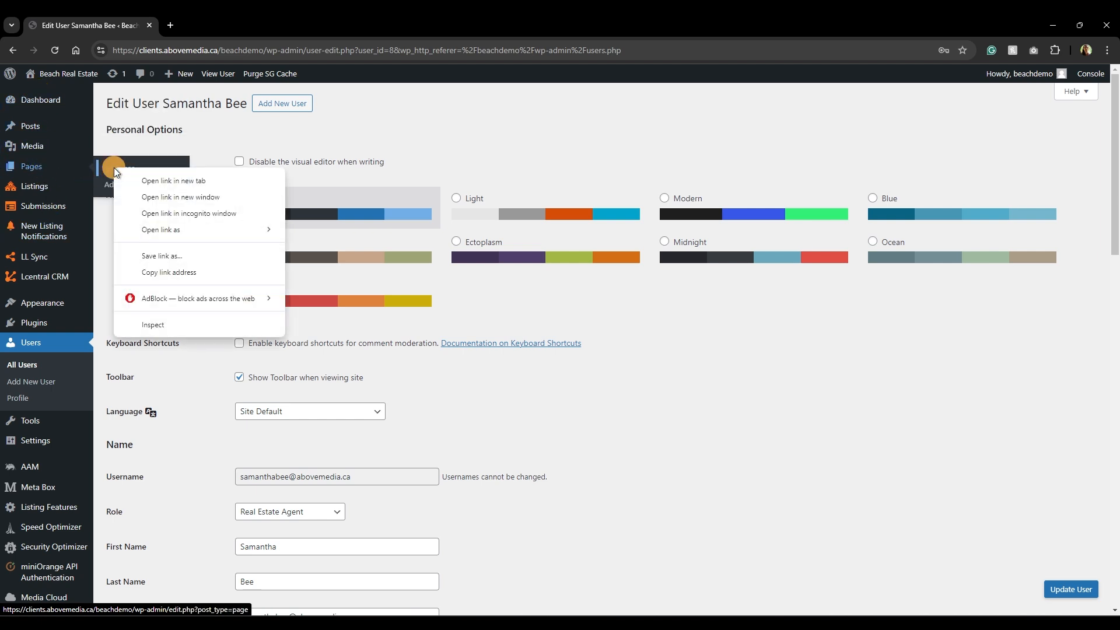
{"action": "left_click", "coordinate": [150, 181]}
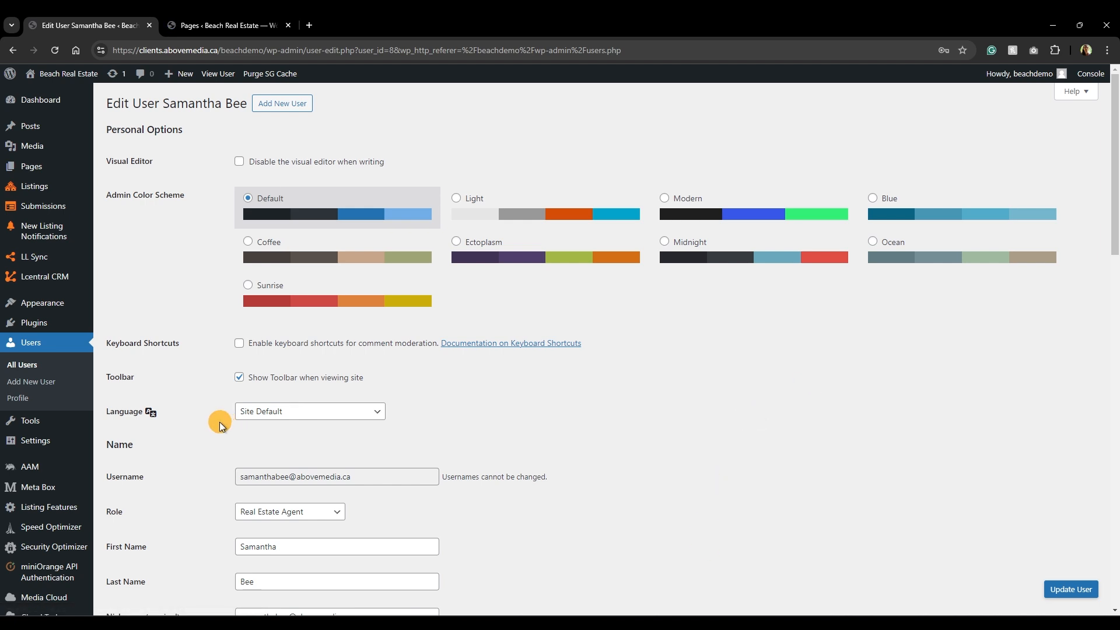
{"action": "left_click", "coordinate": [196, 25]}
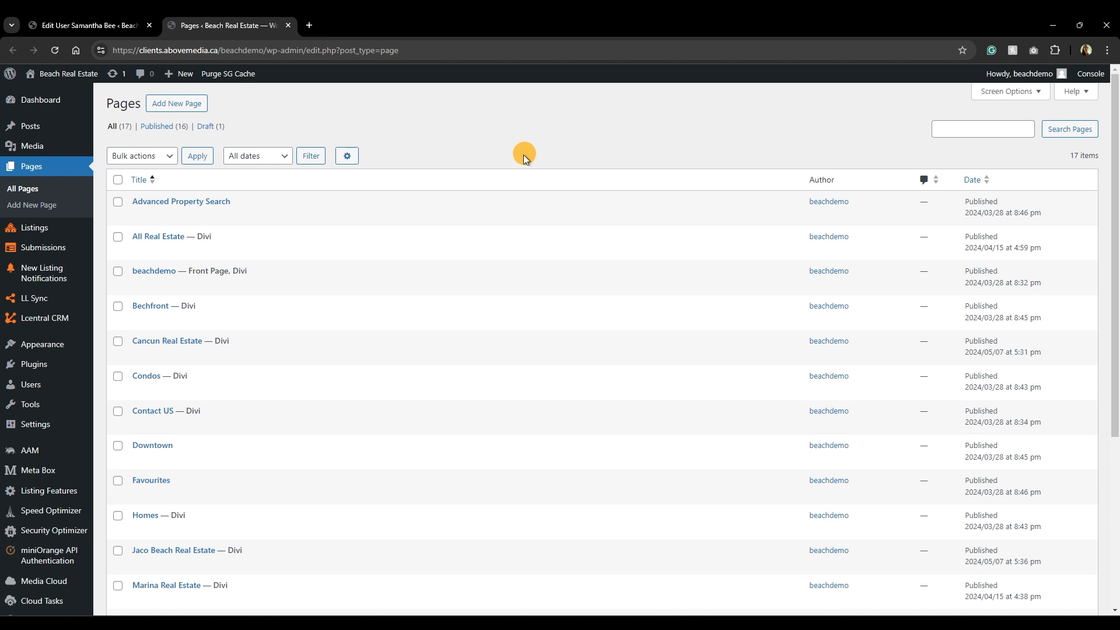
{"action": "scroll", "coordinate": [498, 195], "scroll_direction": "down", "scroll_amount": 5}
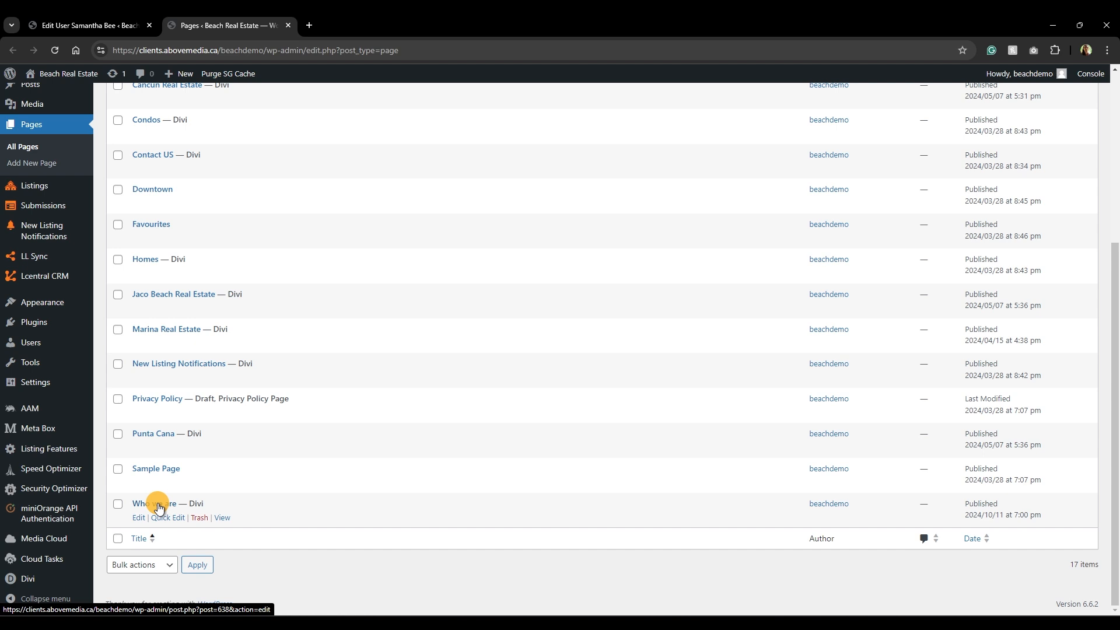
{"action": "left_click", "coordinate": [225, 521]}
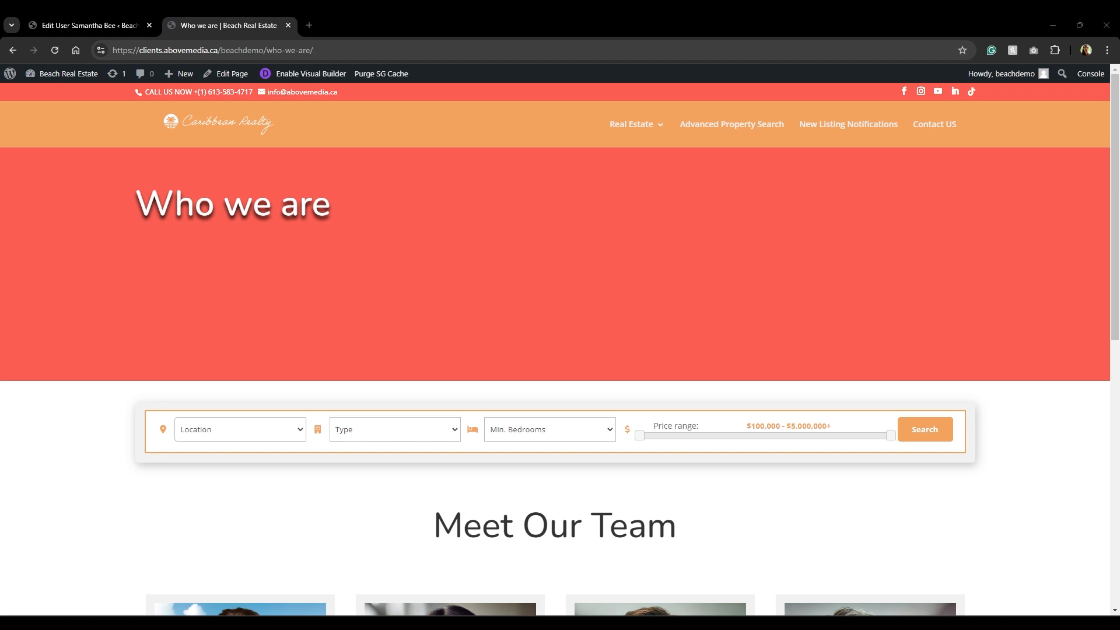
Enable the Visual Builder on Who we are and scroll to the four agent cards.
{"action": "left_click", "coordinate": [294, 76]}
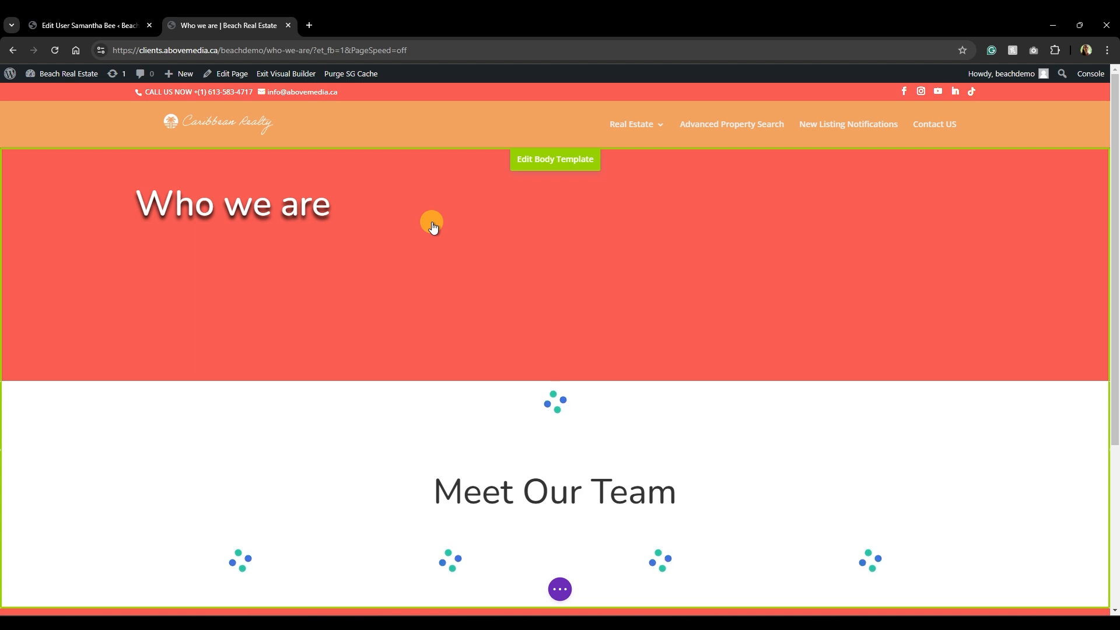
{"action": "scroll", "coordinate": [385, 310], "scroll_direction": "down", "scroll_amount": 5}
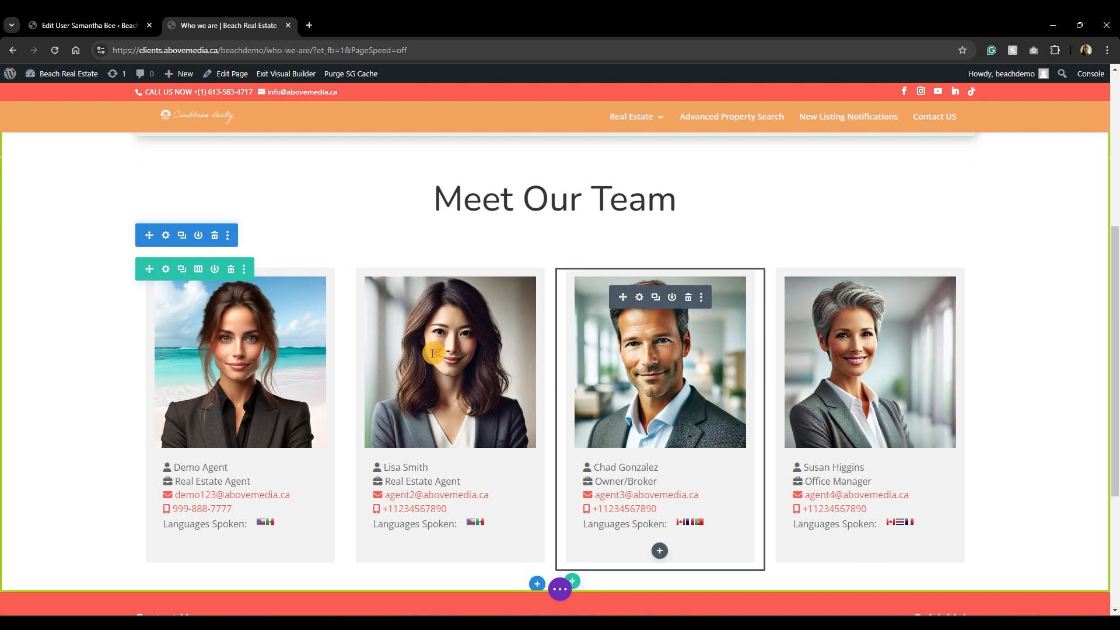
Change the Meet Our Team row's column structure to the five-column layout.
{"action": "left_click", "coordinate": [199, 270]}
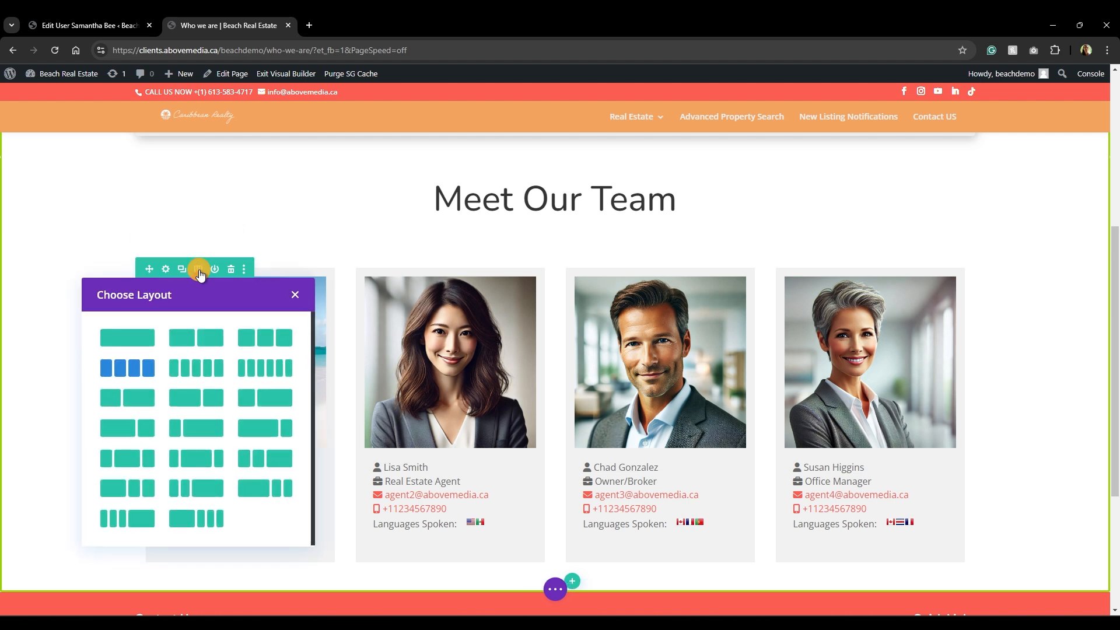
{"action": "left_click", "coordinate": [121, 373]}
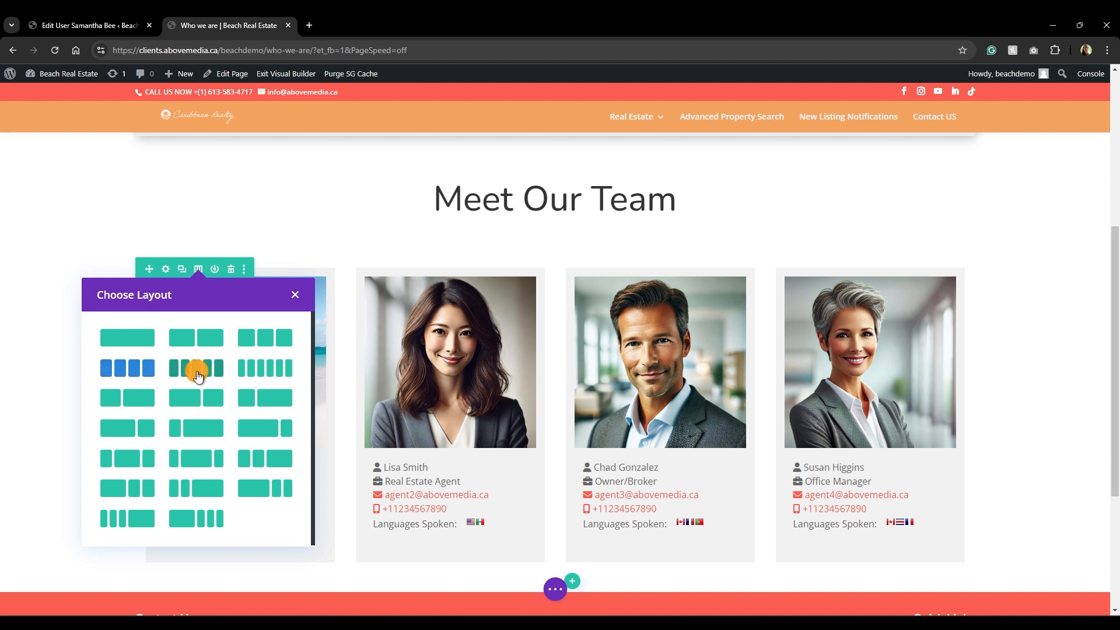
{"action": "left_click", "coordinate": [196, 368]}
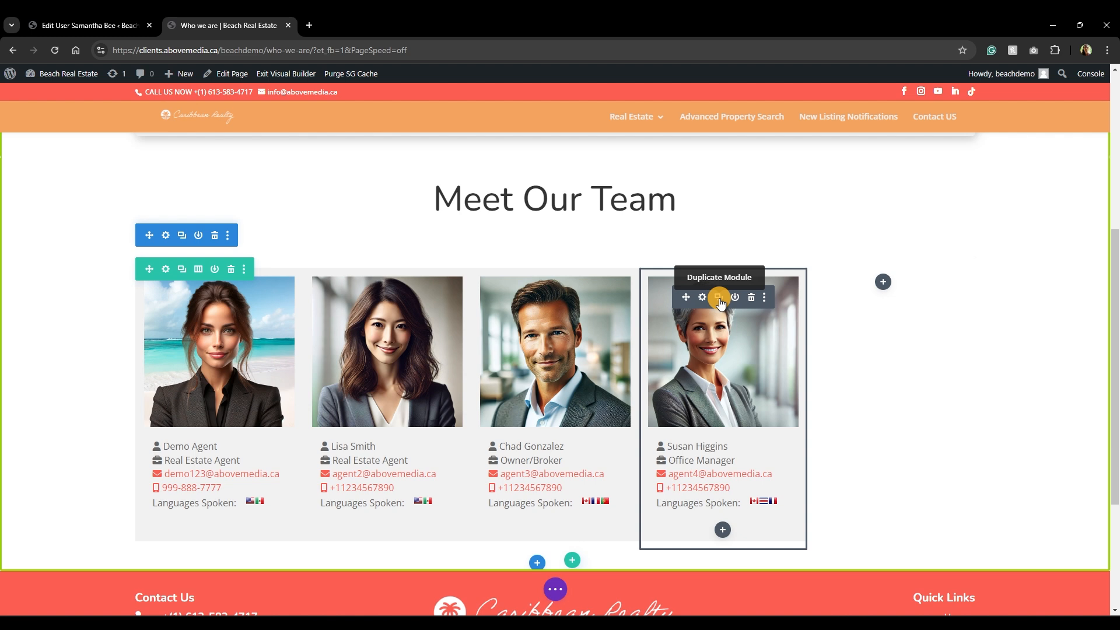
Duplicate the Office Manager card into the empty fifth column, then return to the Edit User tab.
{"action": "left_click", "coordinate": [719, 298]}
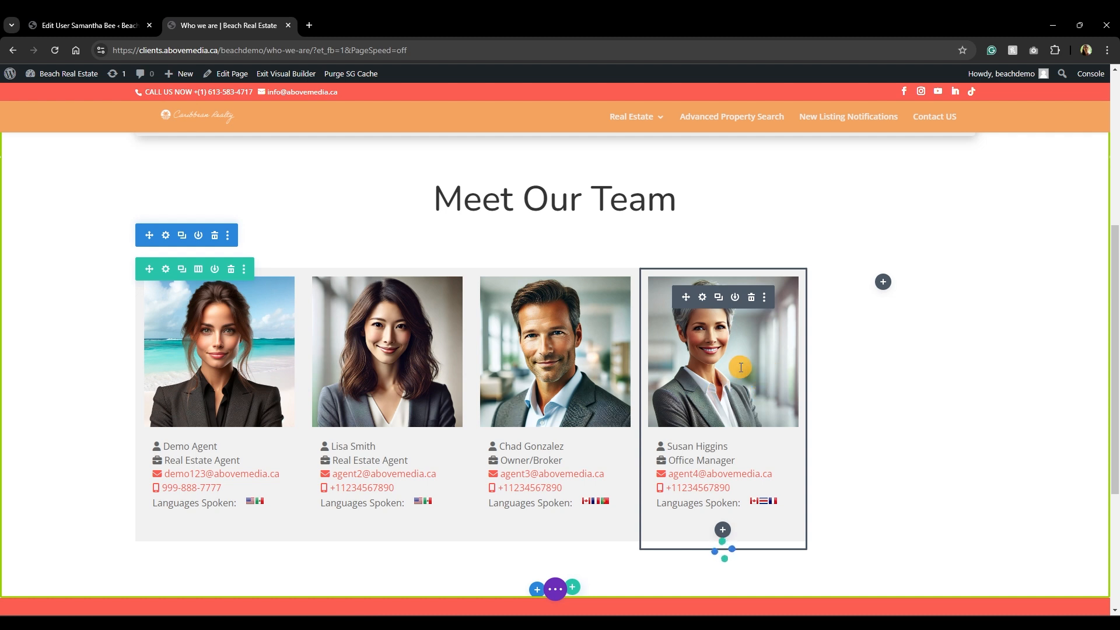
{"action": "scroll", "coordinate": [732, 387], "scroll_direction": "down", "scroll_amount": 2}
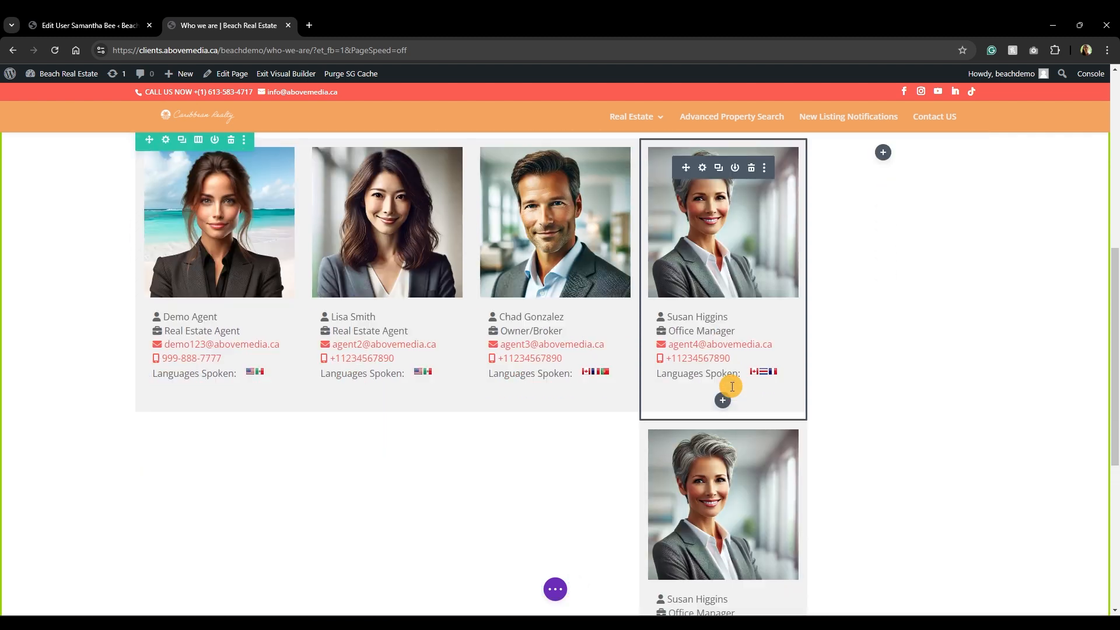
{"action": "mouse_move", "coordinate": [702, 453]}
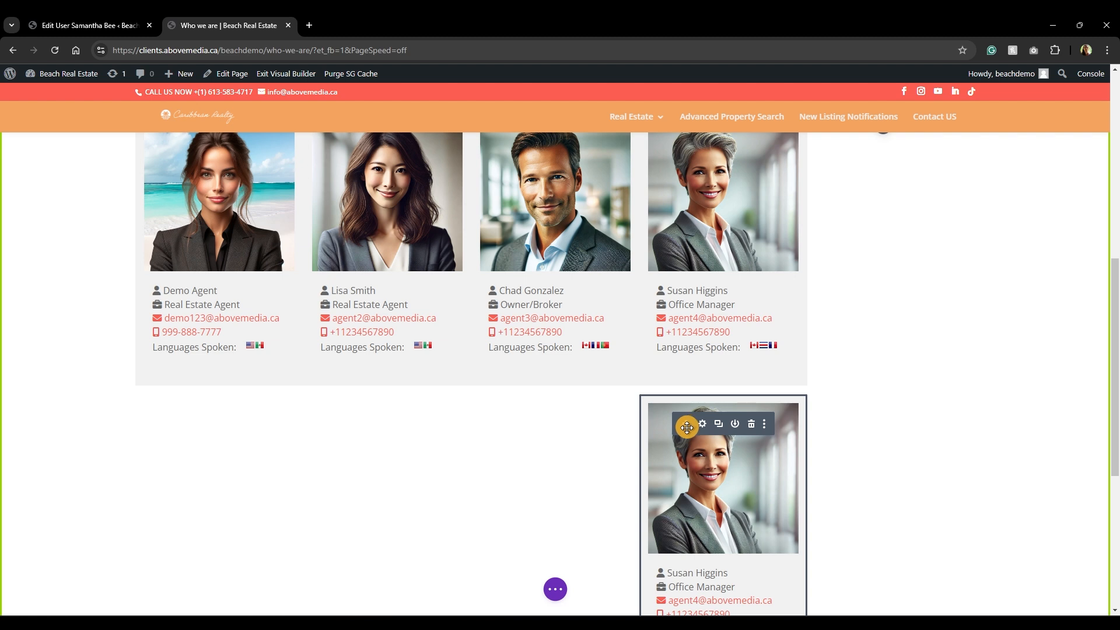
{"action": "mouse_move", "coordinate": [684, 423]}
{"action": "left_mouse_down"}
{"action": "mouse_move", "coordinate": [824, 282]}
{"action": "mouse_move", "coordinate": [894, 130]}
{"action": "mouse_move", "coordinate": [910, 180]}
{"action": "mouse_move", "coordinate": [910, 281]}
{"action": "mouse_move", "coordinate": [884, 315]}
{"action": "left_mouse_up"}
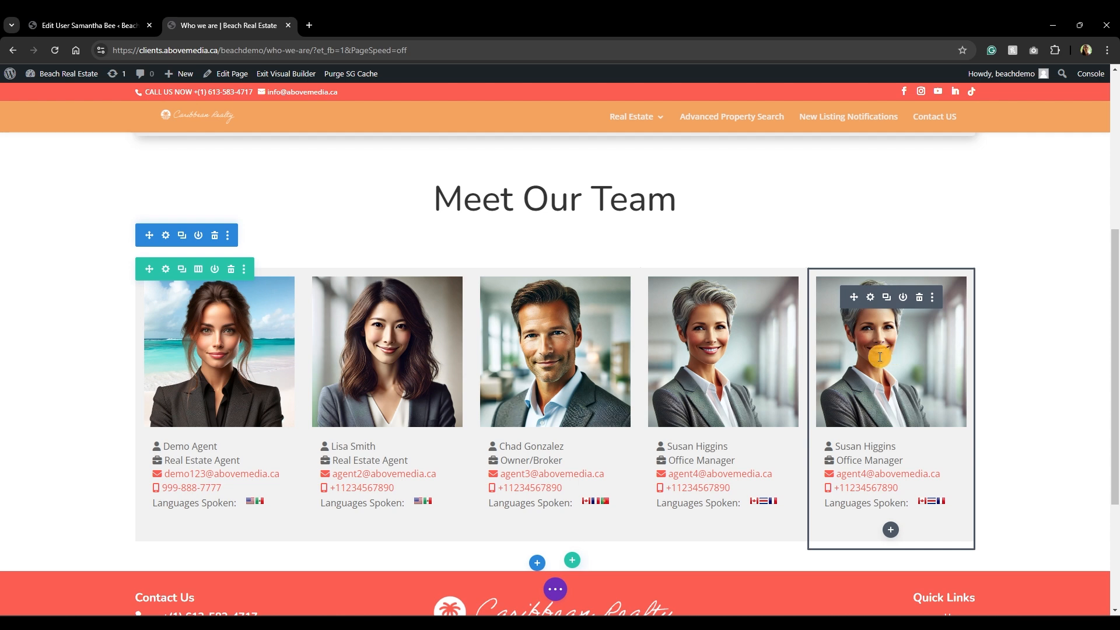
{"action": "left_click", "coordinate": [100, 26]}
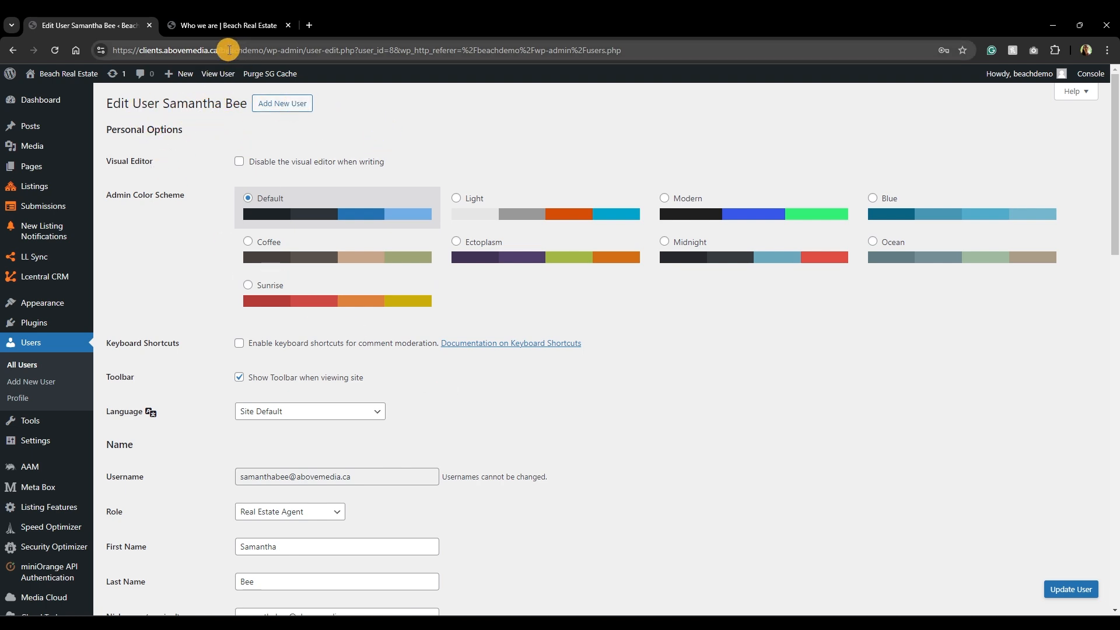
Read the new agent's user_id=8 from the profile page's address.
{"action": "left_click_drag", "start_coordinate": [220, 49], "coordinate": [433, 39]}
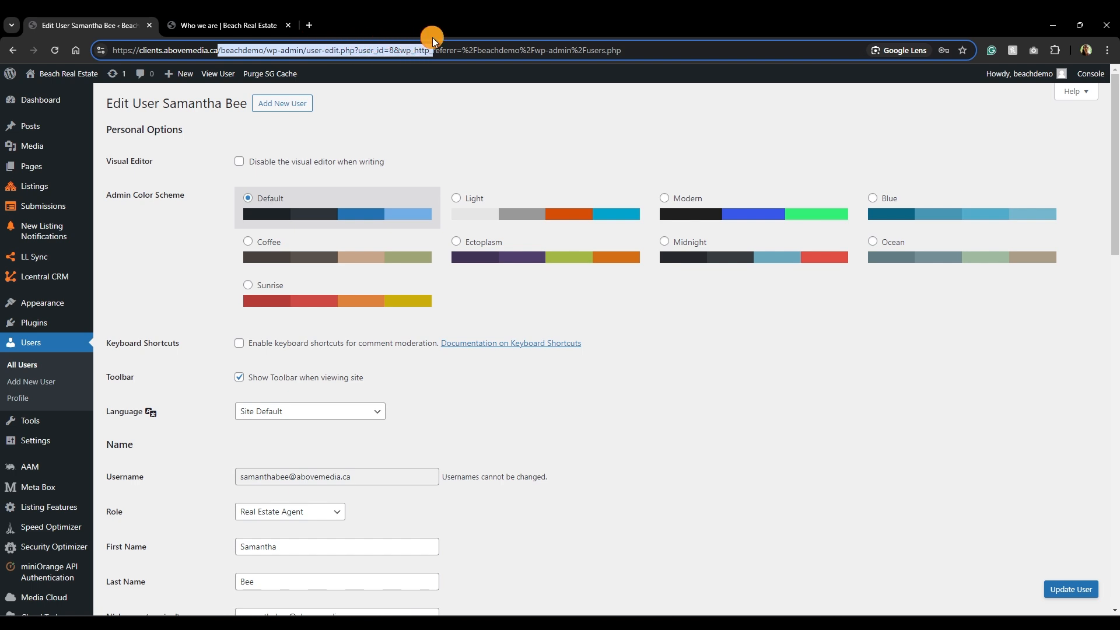
{"action": "left_click", "coordinate": [362, 52]}
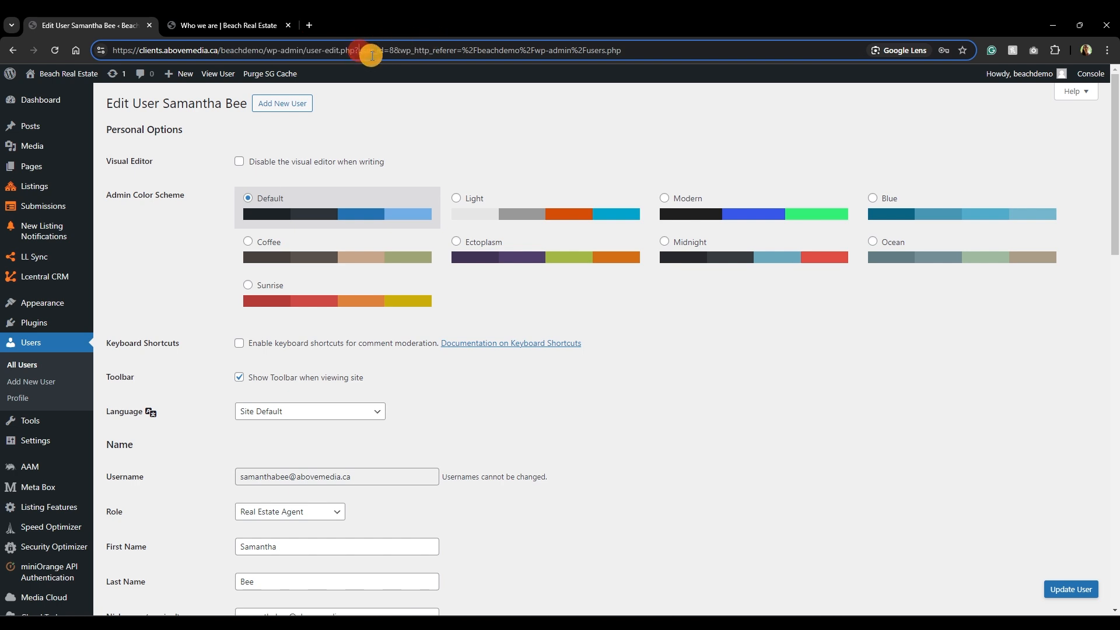
{"action": "left_click_drag", "start_coordinate": [358, 51], "coordinate": [394, 50]}
{"action": "left_click", "coordinate": [396, 51]}
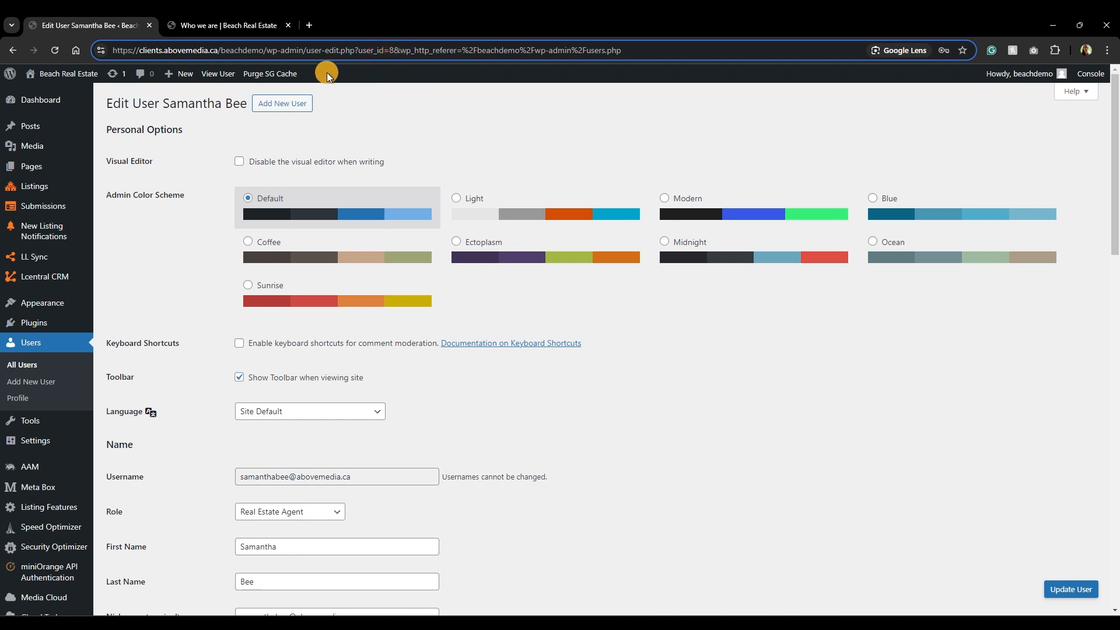
Change the fifth card's shortcode from [realtor id=6] to [realtor id=8] and confirm.
{"action": "left_click", "coordinate": [231, 27]}
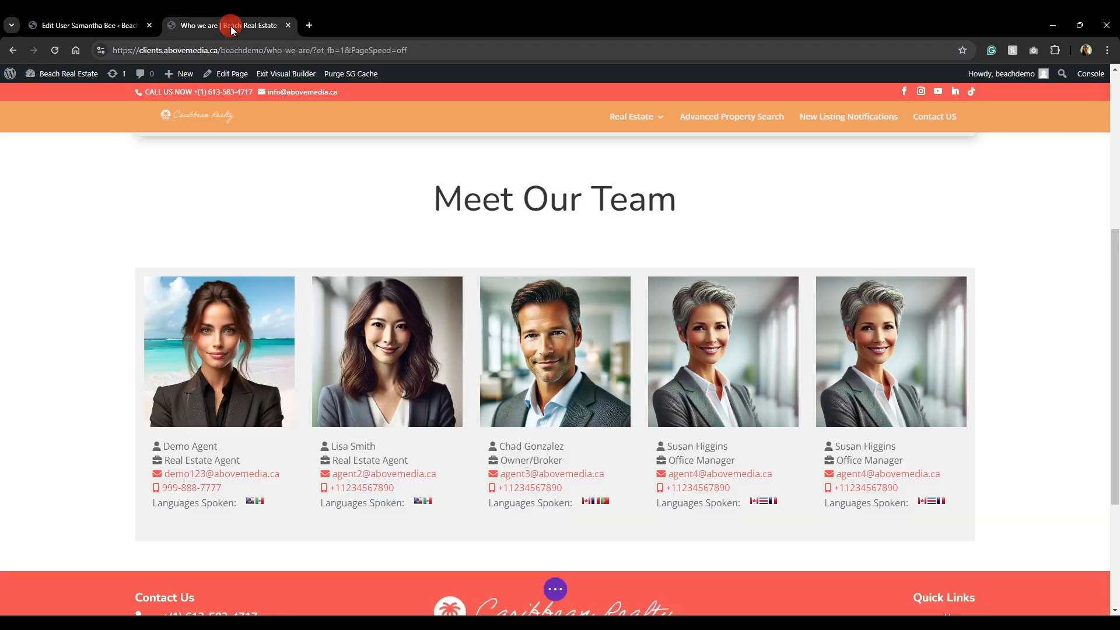
{"action": "mouse_move", "coordinate": [901, 361]}
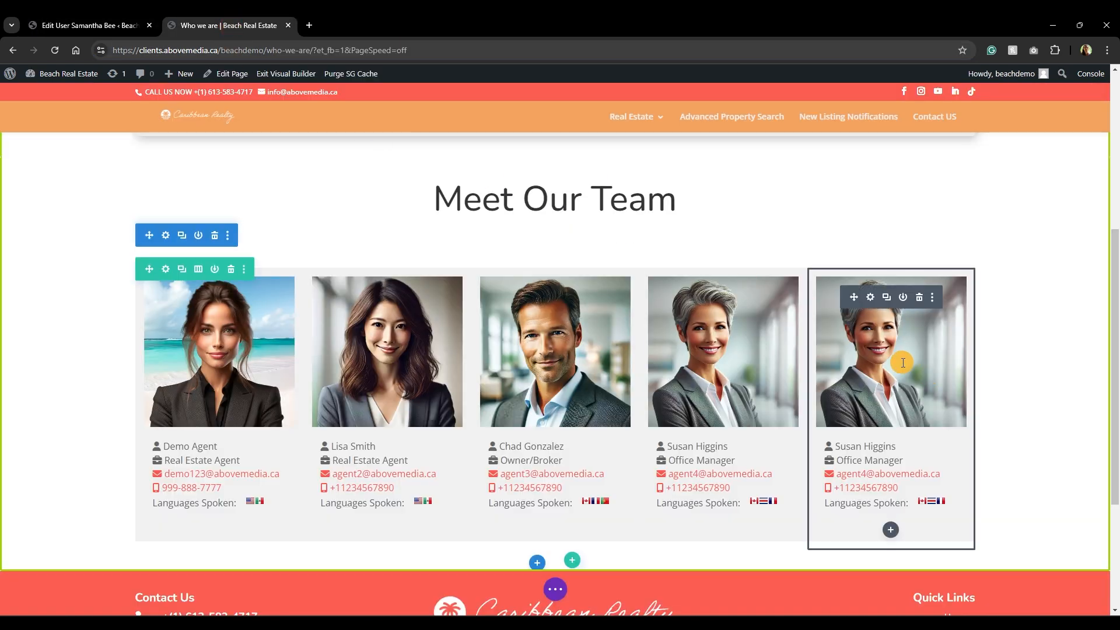
{"action": "left_click", "coordinate": [871, 299]}
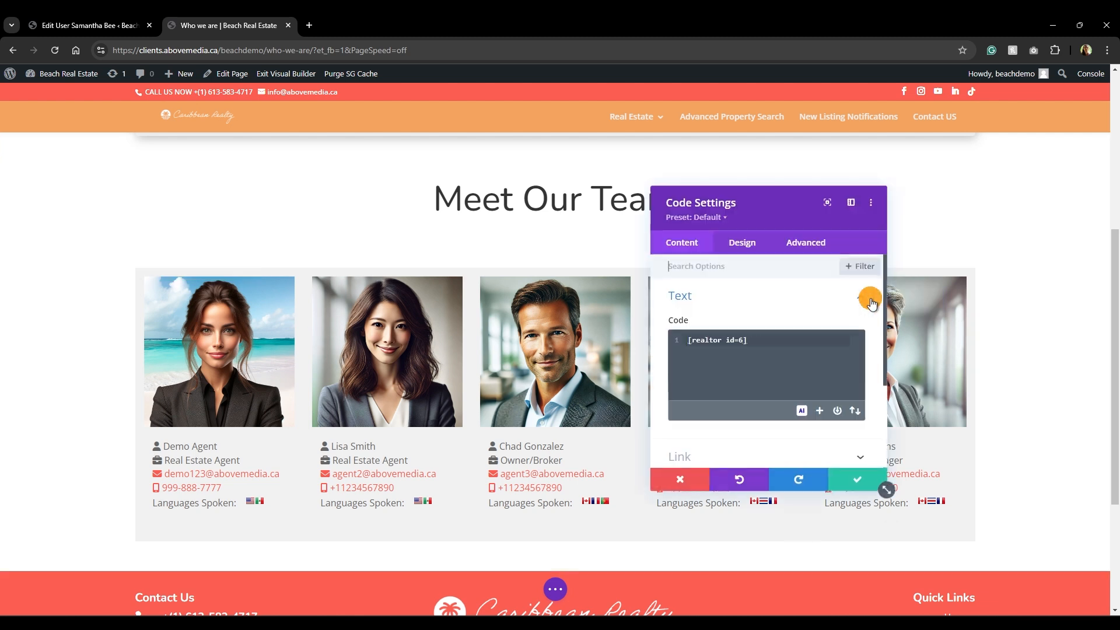
{"action": "left_click_drag", "start_coordinate": [693, 340], "coordinate": [731, 343]}
{"action": "left_click", "coordinate": [738, 343]}
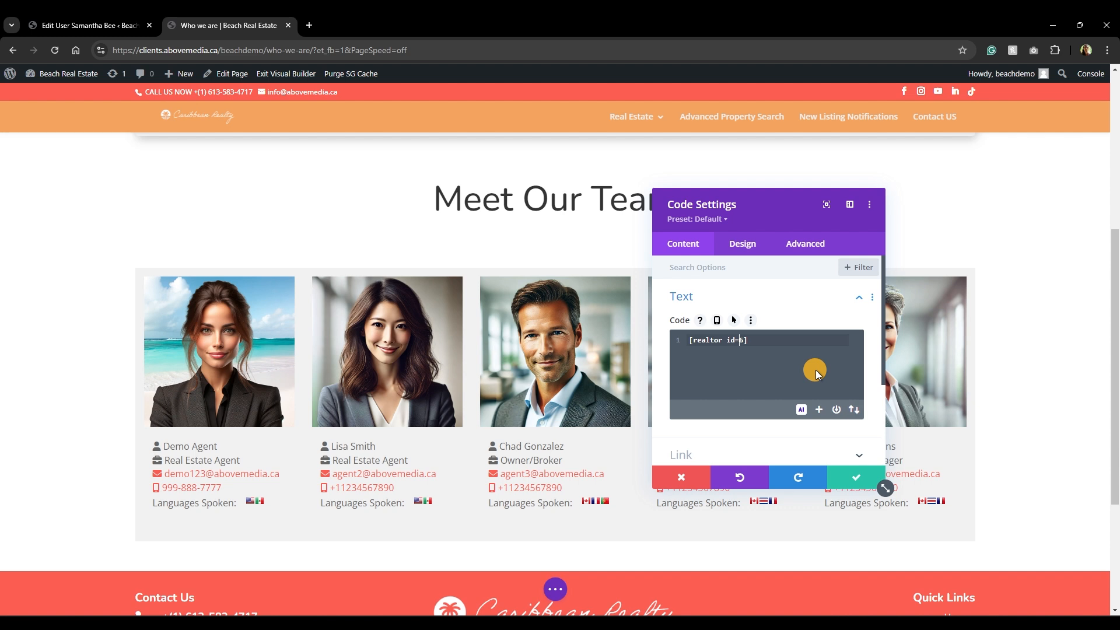
{"action": "left_click", "coordinate": [740, 340]}
{"action": "key", "text": "Delete"}
{"action": "type", "text": "8"}
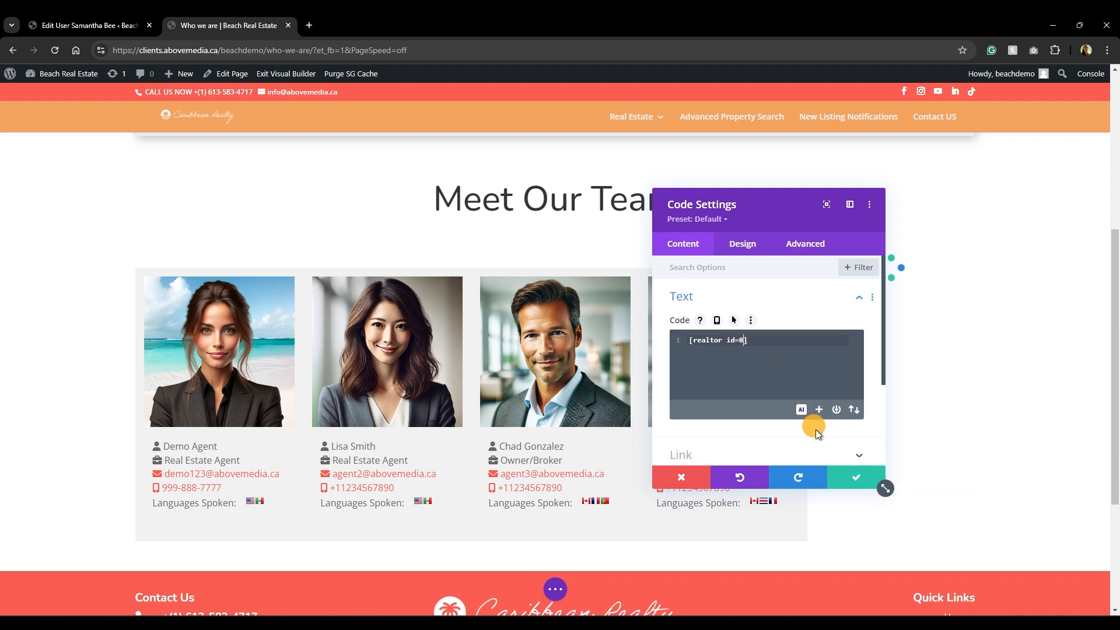
{"action": "left_click", "coordinate": [849, 478]}
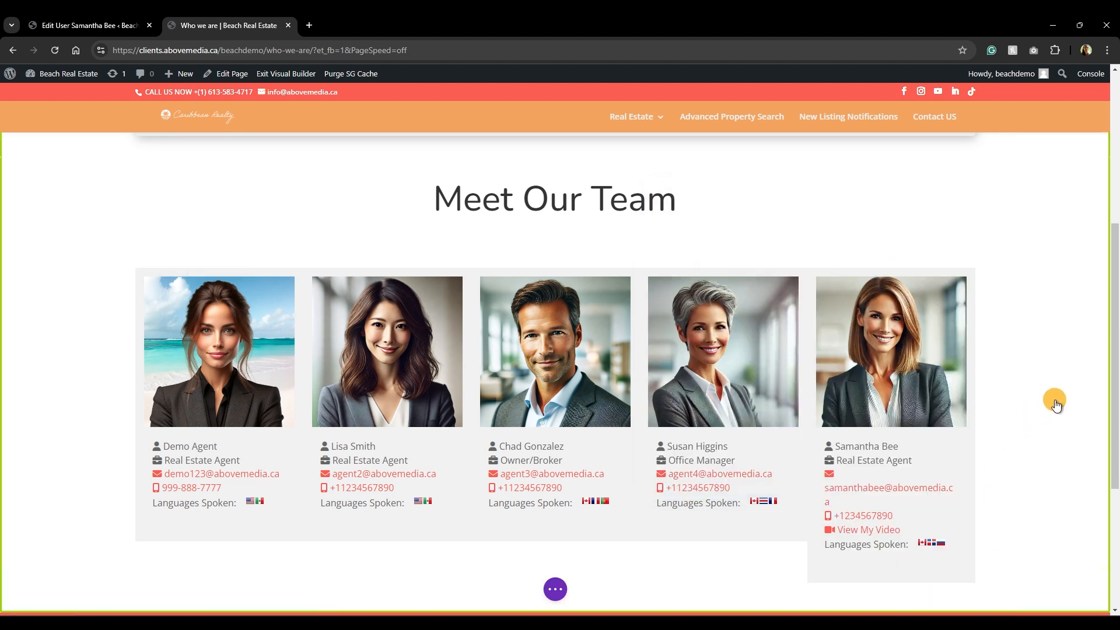
{"action": "mouse_move", "coordinate": [901, 372]}
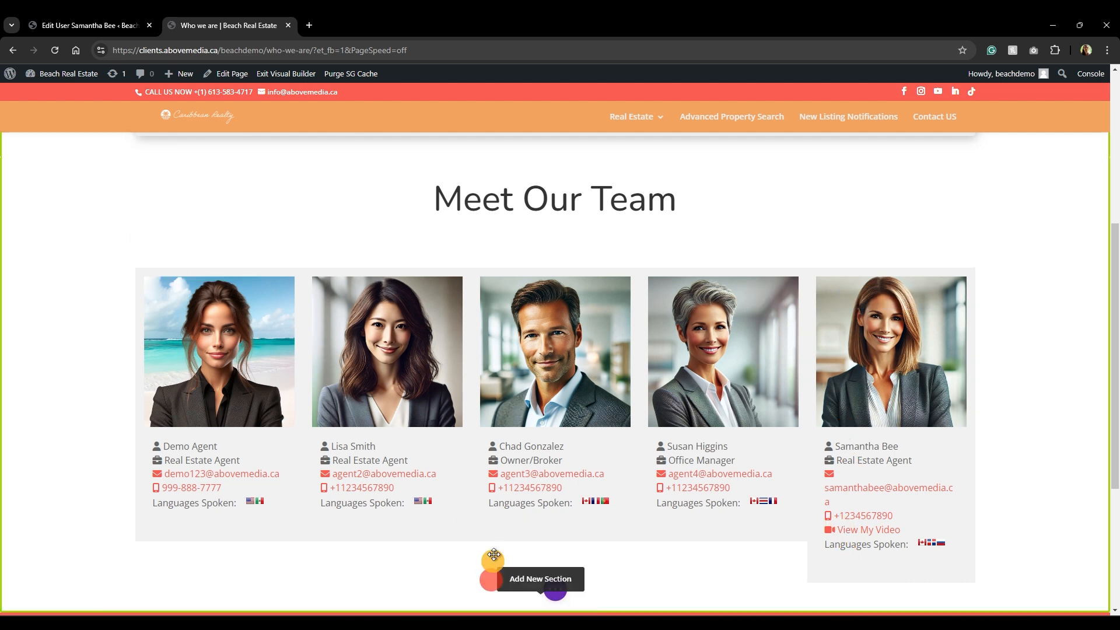
Delete the # placeholder from the new agent's Video URL, update the user, and return to Who we are.
{"action": "left_click", "coordinate": [83, 27]}
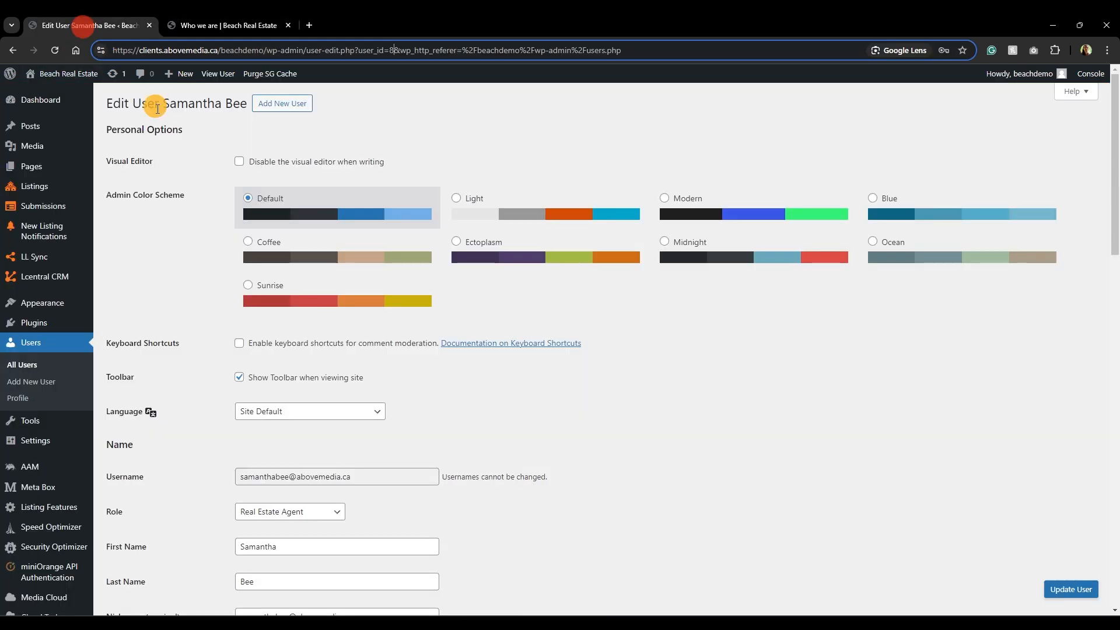
{"action": "scroll", "coordinate": [166, 268], "scroll_direction": "down", "scroll_amount": 20}
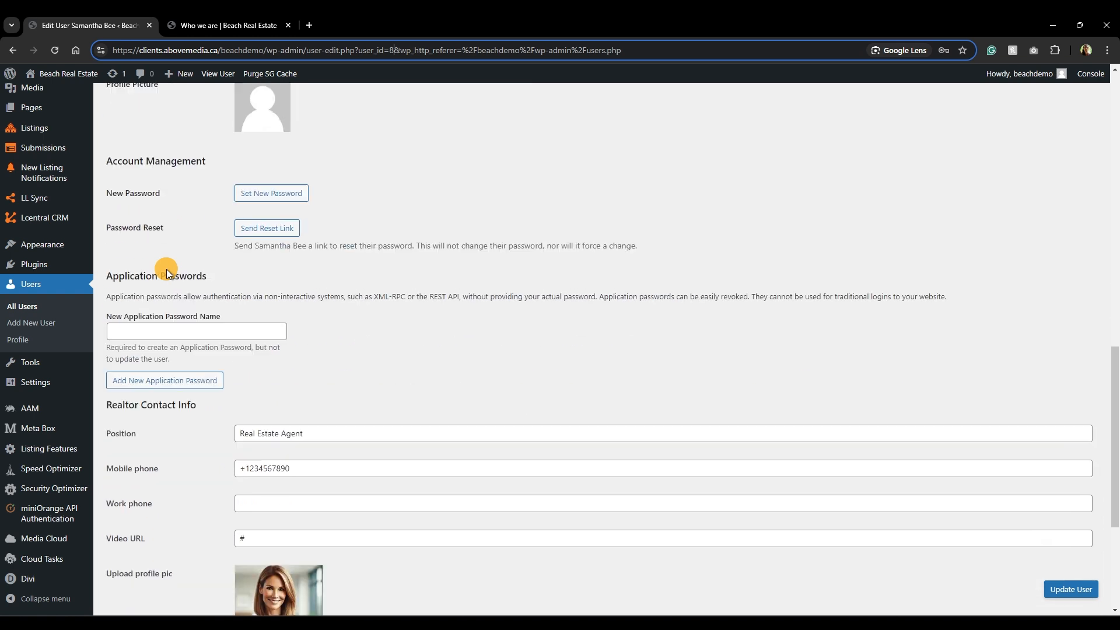
{"action": "left_click_drag", "start_coordinate": [265, 305], "coordinate": [232, 308]}
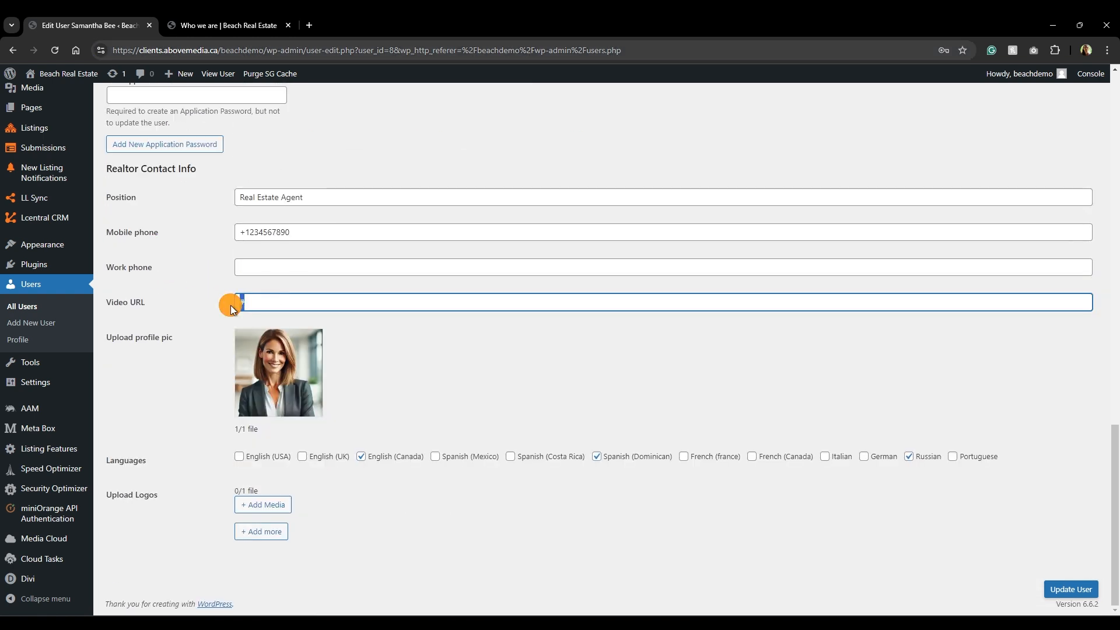
{"action": "key", "text": "BackSpace"}
{"action": "left_click", "coordinate": [1015, 580]}
{"action": "left_click", "coordinate": [1066, 596]}
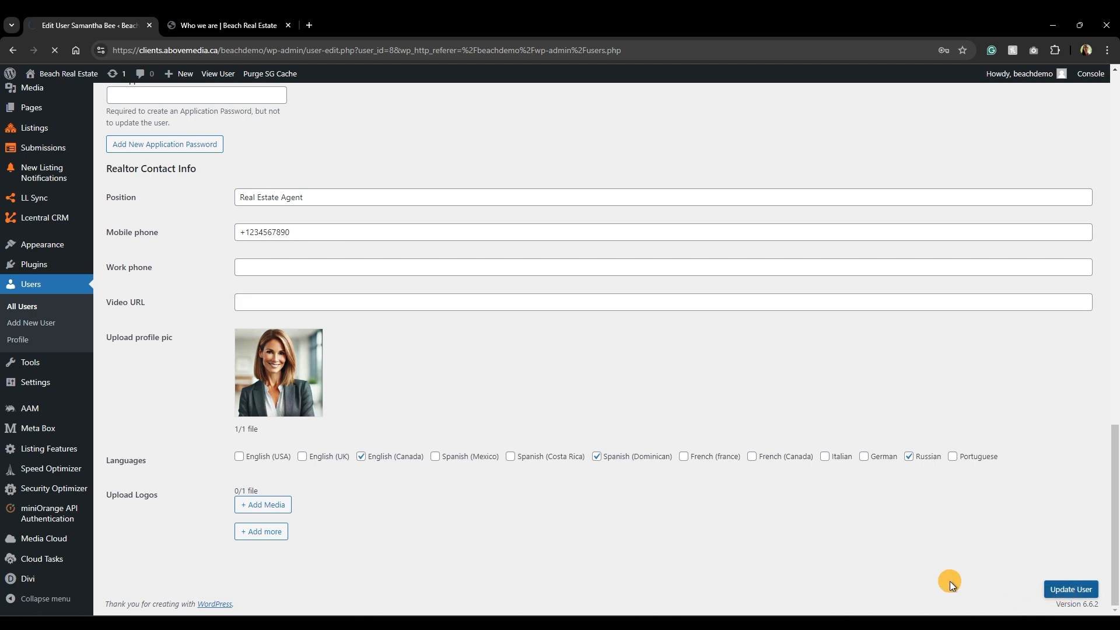
{"action": "scroll", "coordinate": [735, 516], "scroll_direction": "down", "scroll_amount": 8}
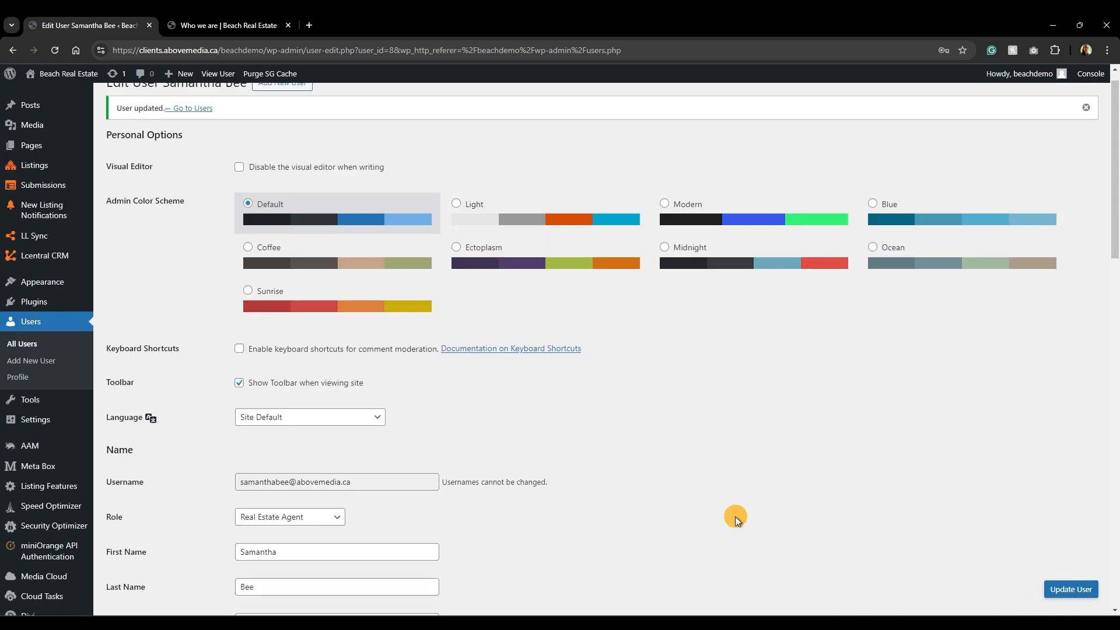
{"action": "scroll", "coordinate": [734, 516], "scroll_direction": "down", "scroll_amount": 8}
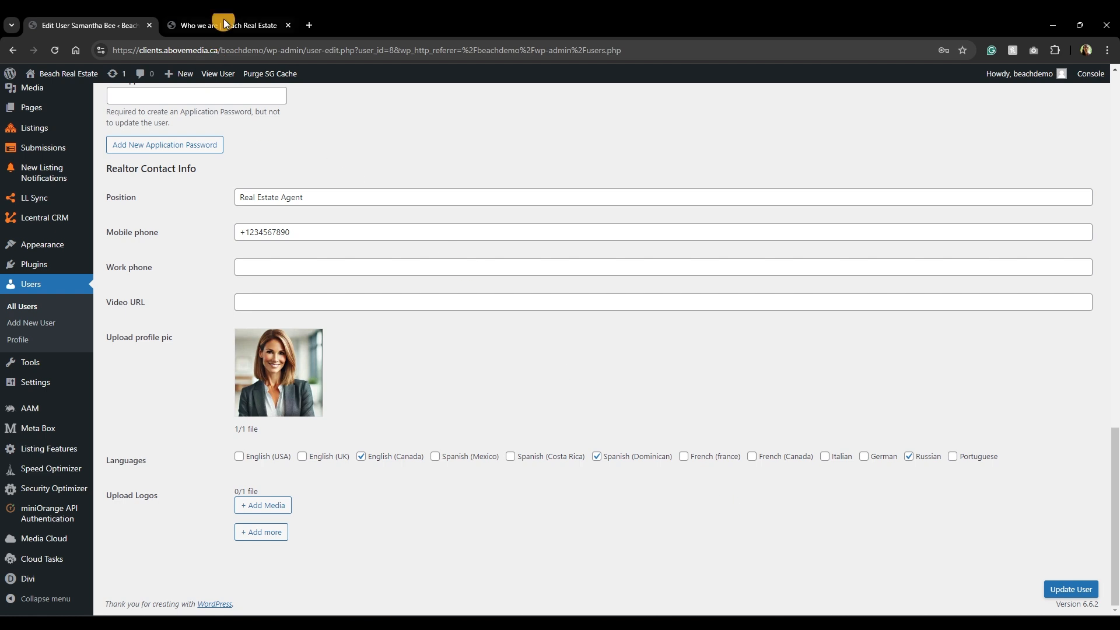
{"action": "left_click", "coordinate": [224, 26]}
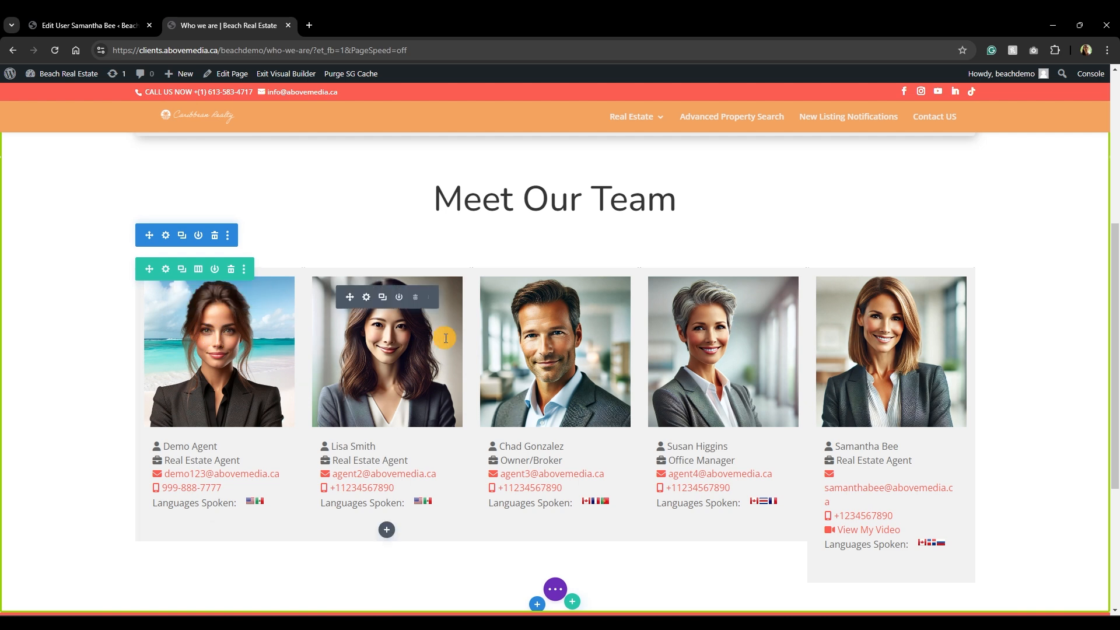
Add an empty four-column row and drag it above the team cards.
{"action": "scroll", "coordinate": [496, 349], "scroll_direction": "down", "scroll_amount": 3}
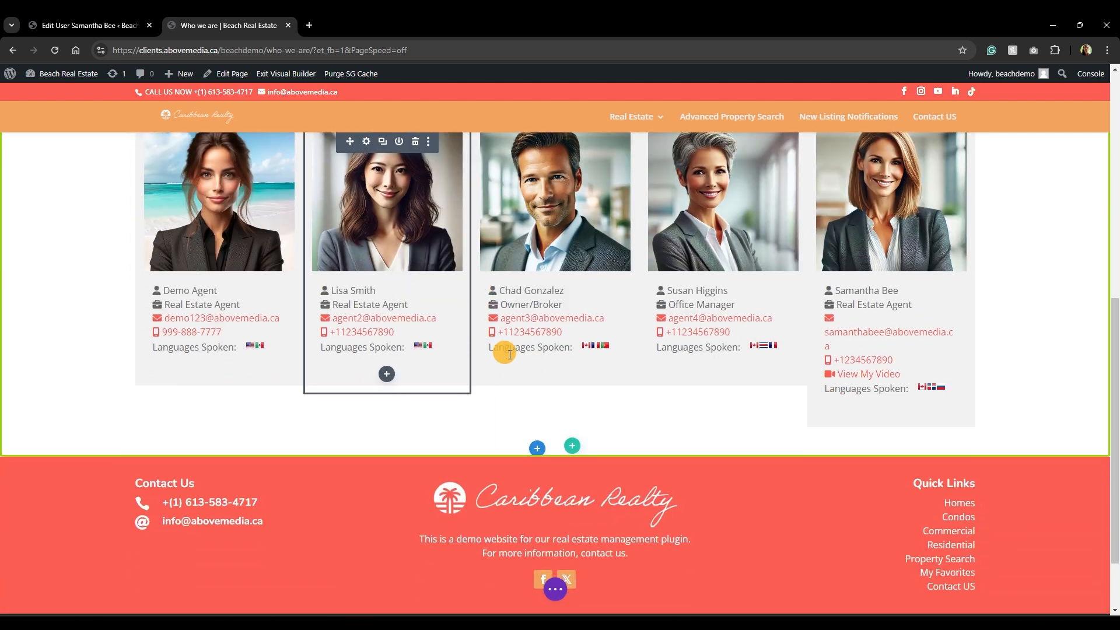
{"action": "left_click", "coordinate": [573, 447]}
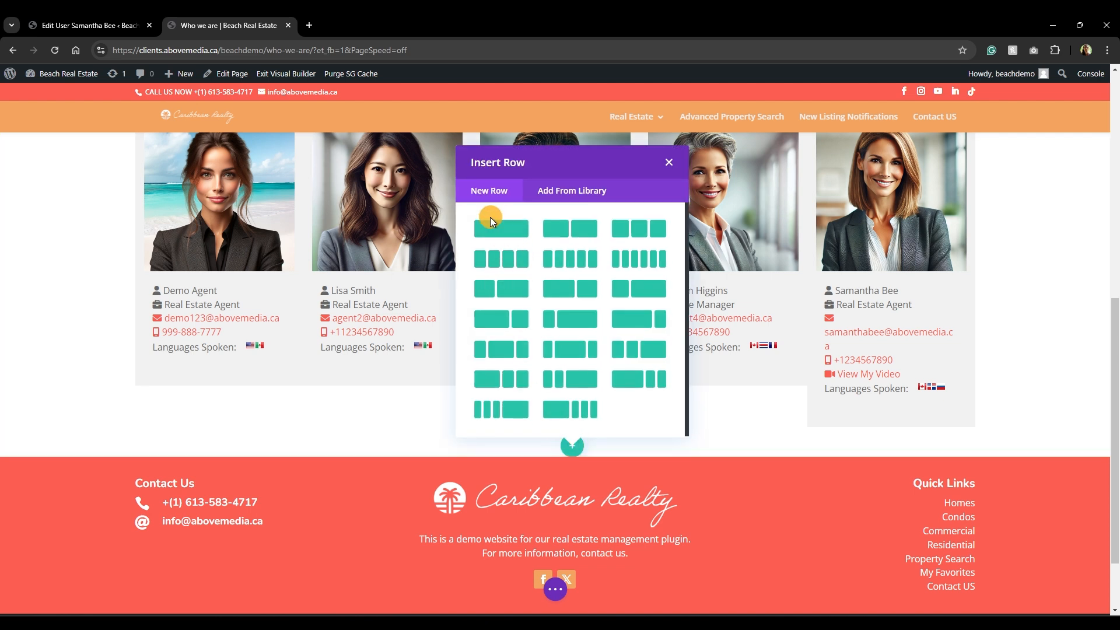
{"action": "left_click", "coordinate": [501, 262]}
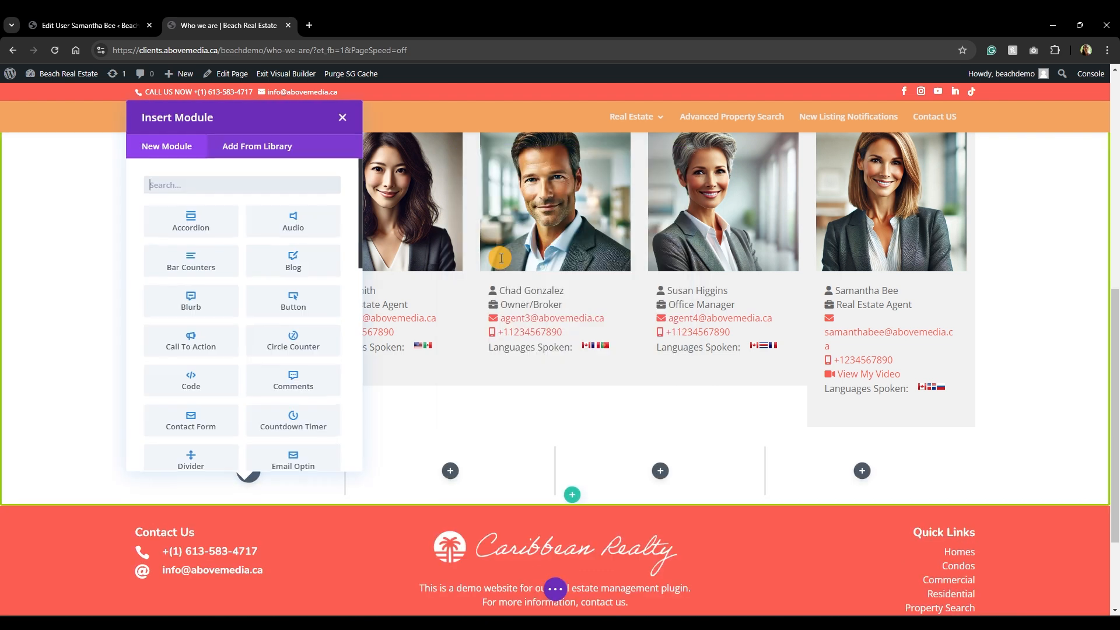
{"action": "left_click", "coordinate": [343, 121]}
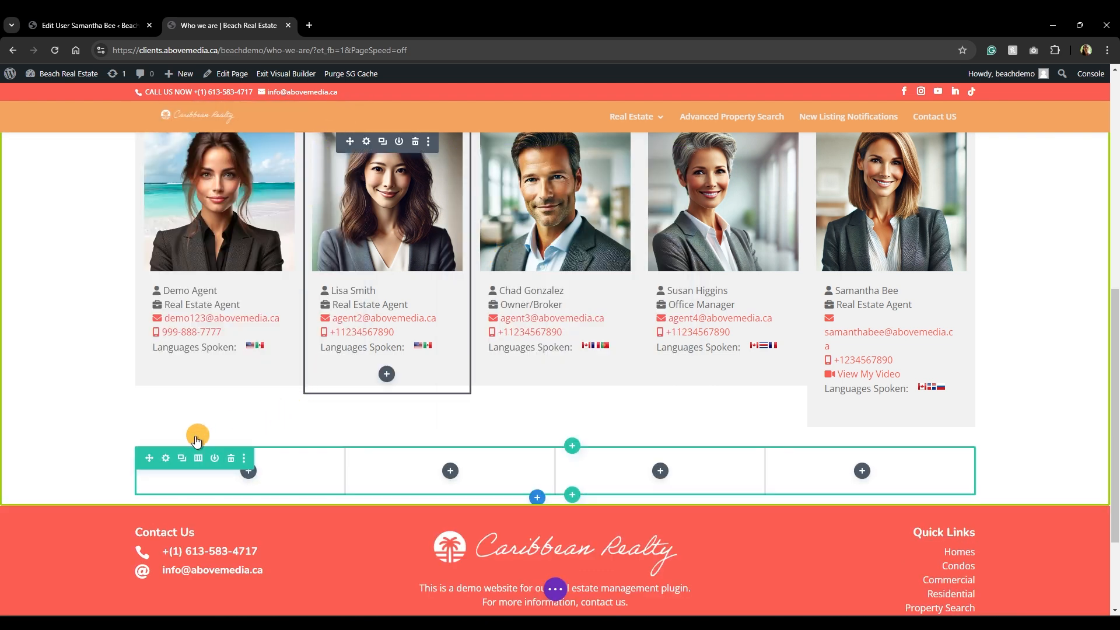
{"action": "left_click_drag", "start_coordinate": [150, 459], "coordinate": [505, 251]}
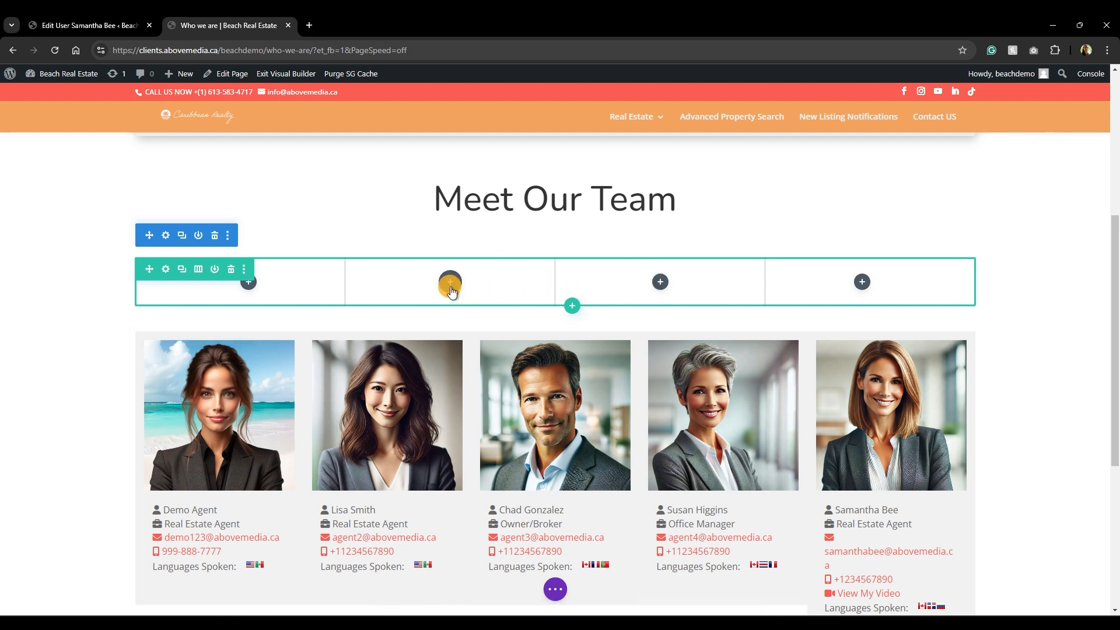
Move the Owner/Broker and Office Manager cards into the new row's middle columns.
{"action": "left_click_drag", "start_coordinate": [517, 362], "coordinate": [448, 281]}
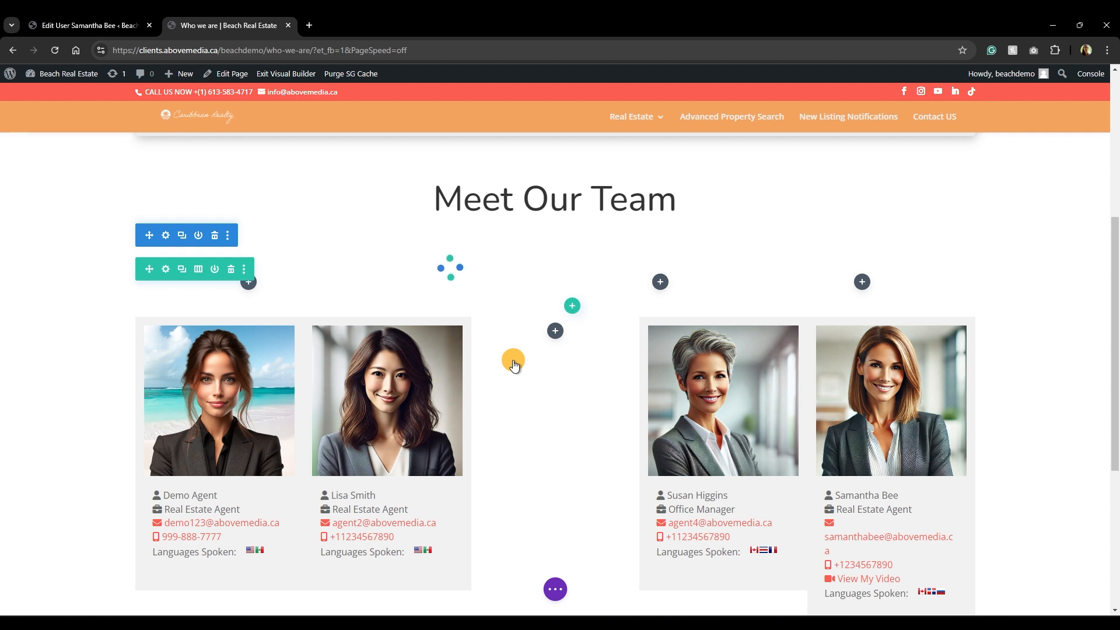
{"action": "scroll", "coordinate": [666, 432], "scroll_direction": "down", "scroll_amount": 2}
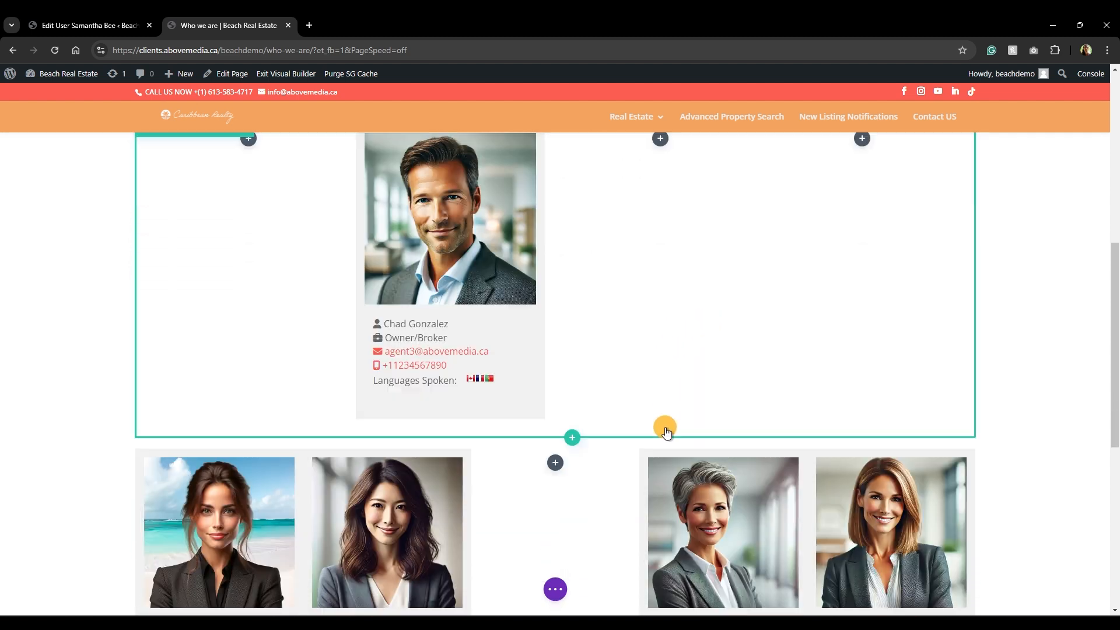
{"action": "scroll", "coordinate": [665, 428], "scroll_direction": "down", "scroll_amount": 2}
{"action": "left_click_drag", "start_coordinate": [687, 389], "coordinate": [656, 358]}
{"action": "scroll", "coordinate": [675, 340], "scroll_direction": "up", "scroll_amount": 5}
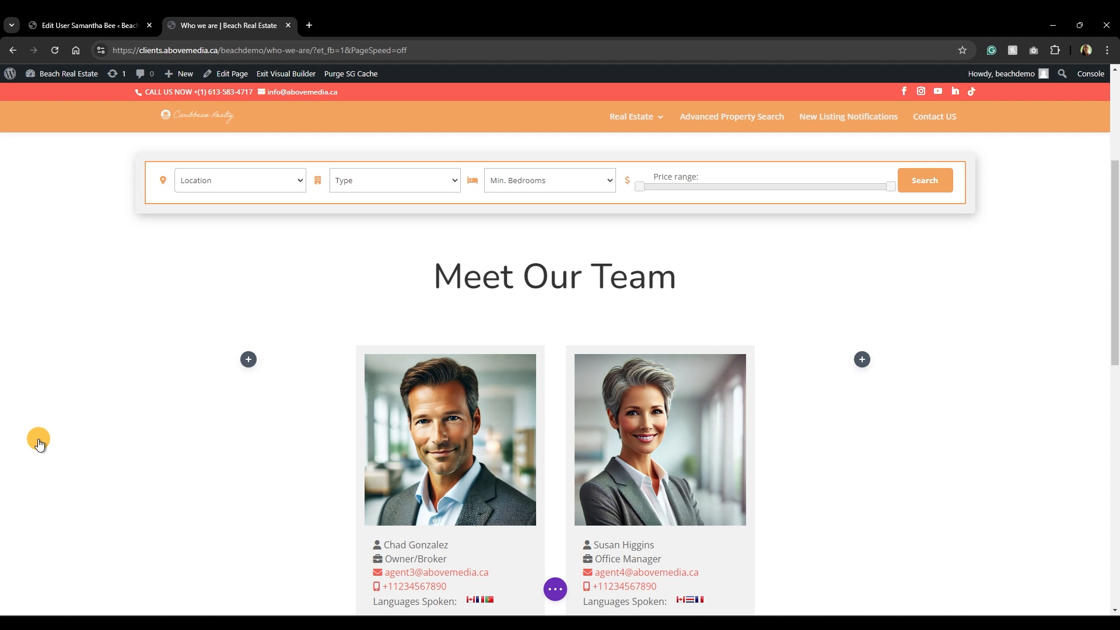
Switch the lower agent row to a four-column layout so its three cards spread out.
{"action": "scroll", "coordinate": [39, 443], "scroll_direction": "down", "scroll_amount": 4}
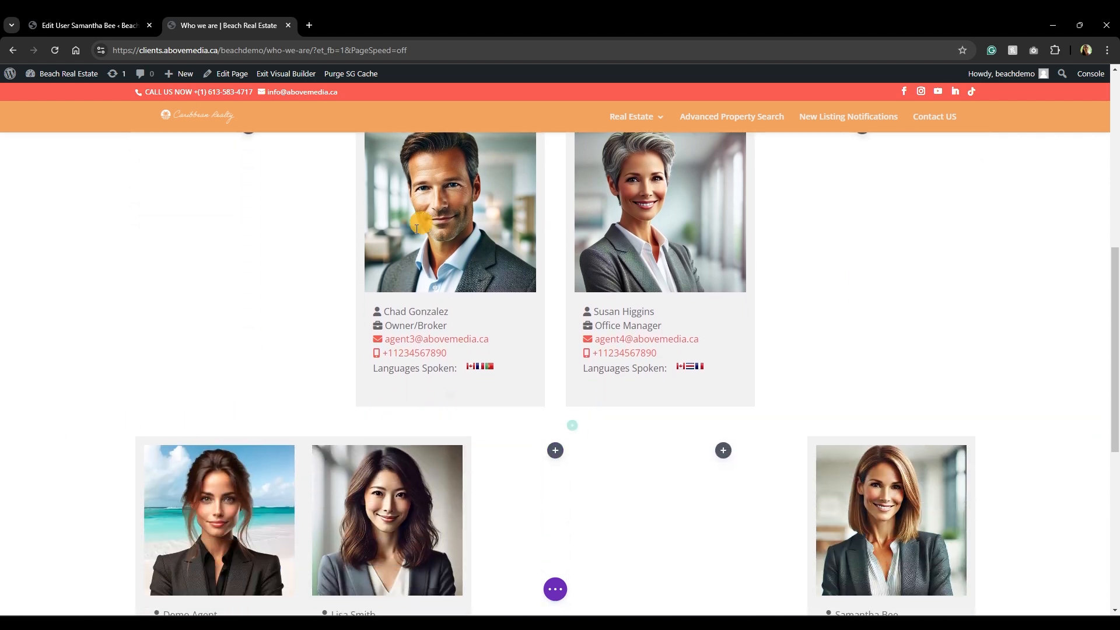
{"action": "scroll", "coordinate": [614, 235], "scroll_direction": "down", "scroll_amount": 3}
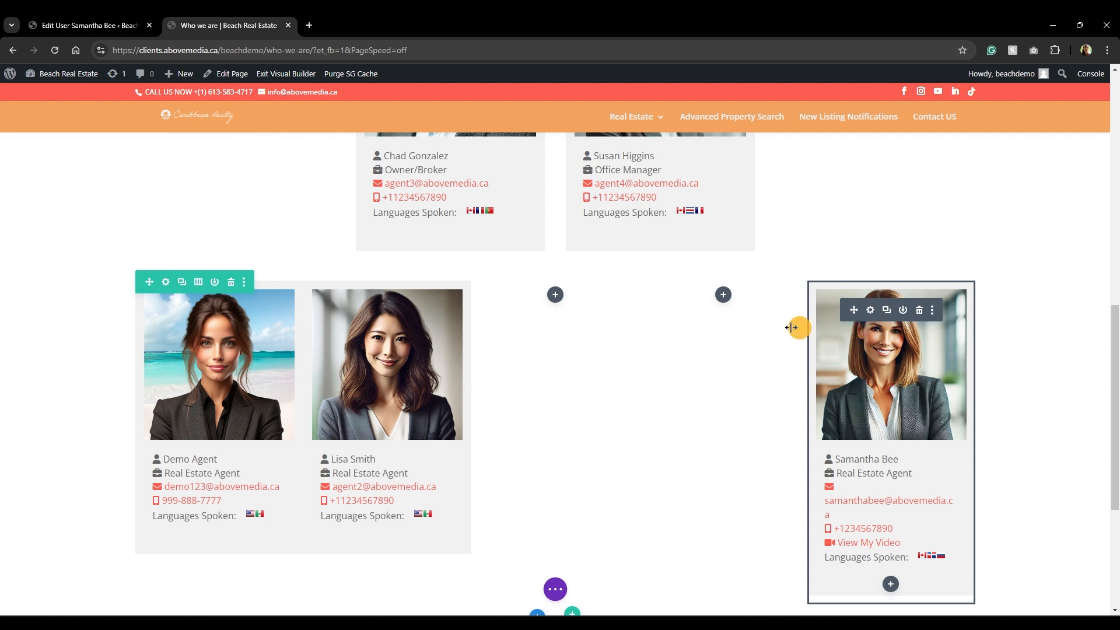
{"action": "left_click", "coordinate": [199, 284]}
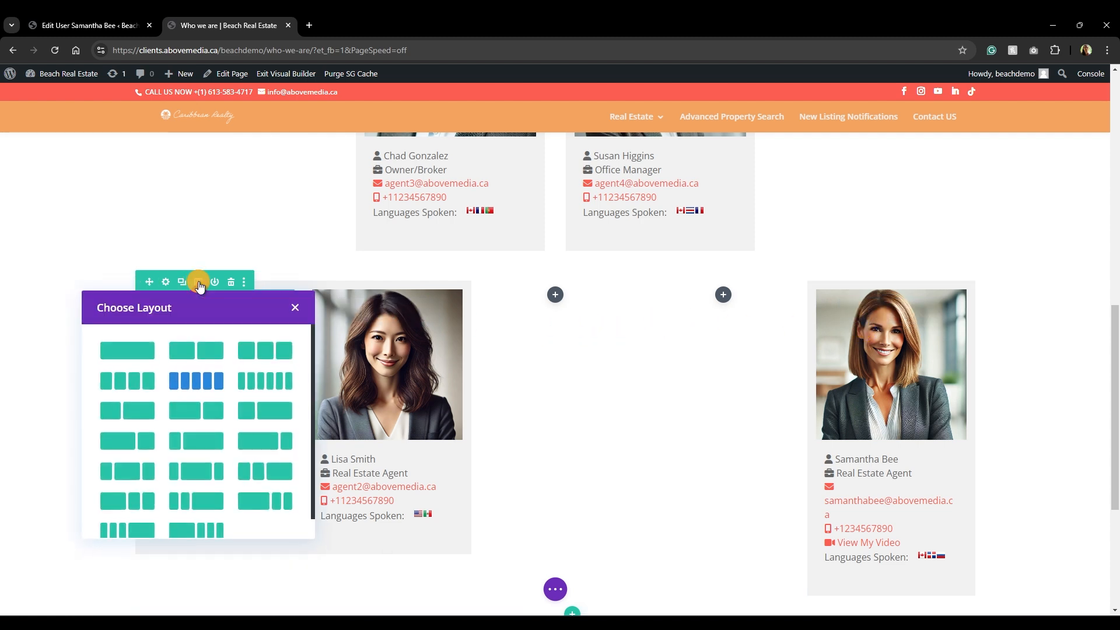
{"action": "left_click", "coordinate": [127, 382]}
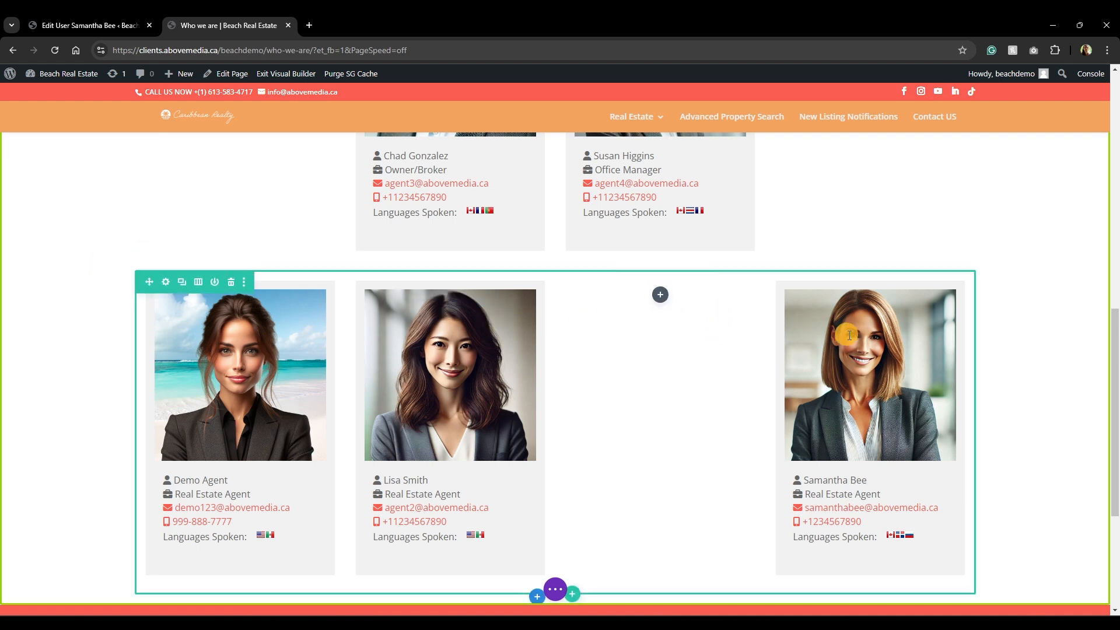
{"action": "mouse_move", "coordinate": [847, 334]}
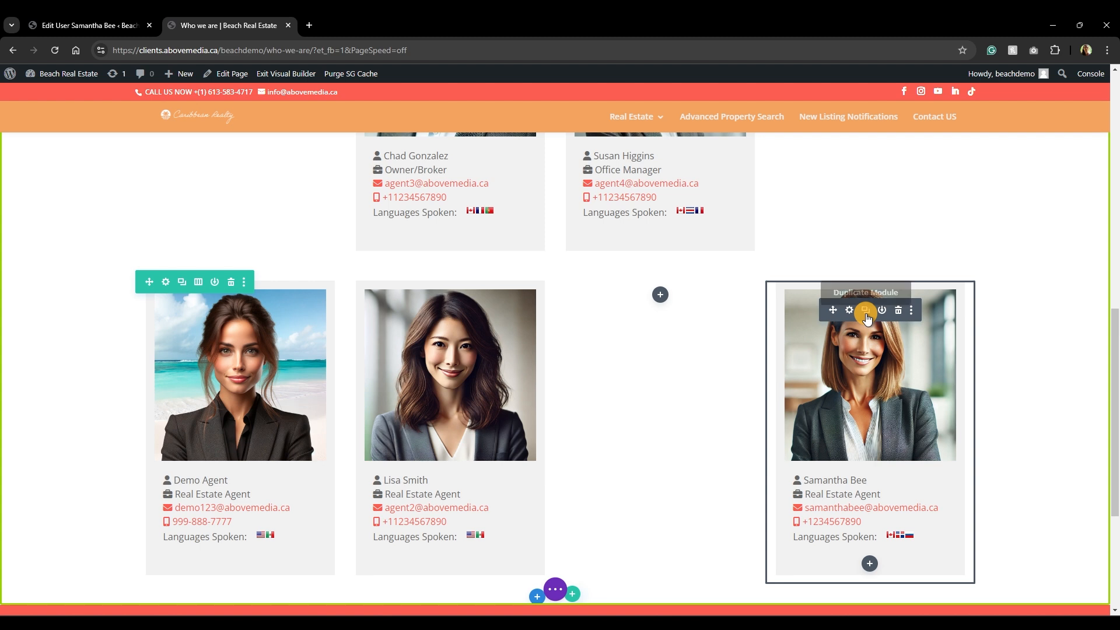
{"action": "left_click", "coordinate": [865, 313]}
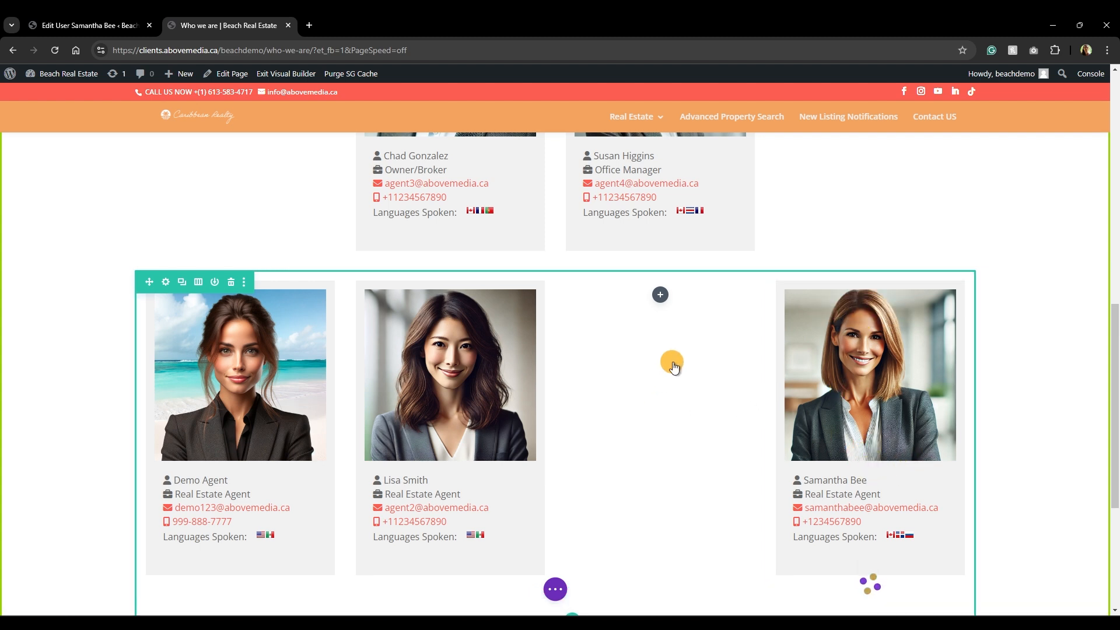
{"action": "scroll", "coordinate": [671, 365], "scroll_direction": "down", "scroll_amount": 1}
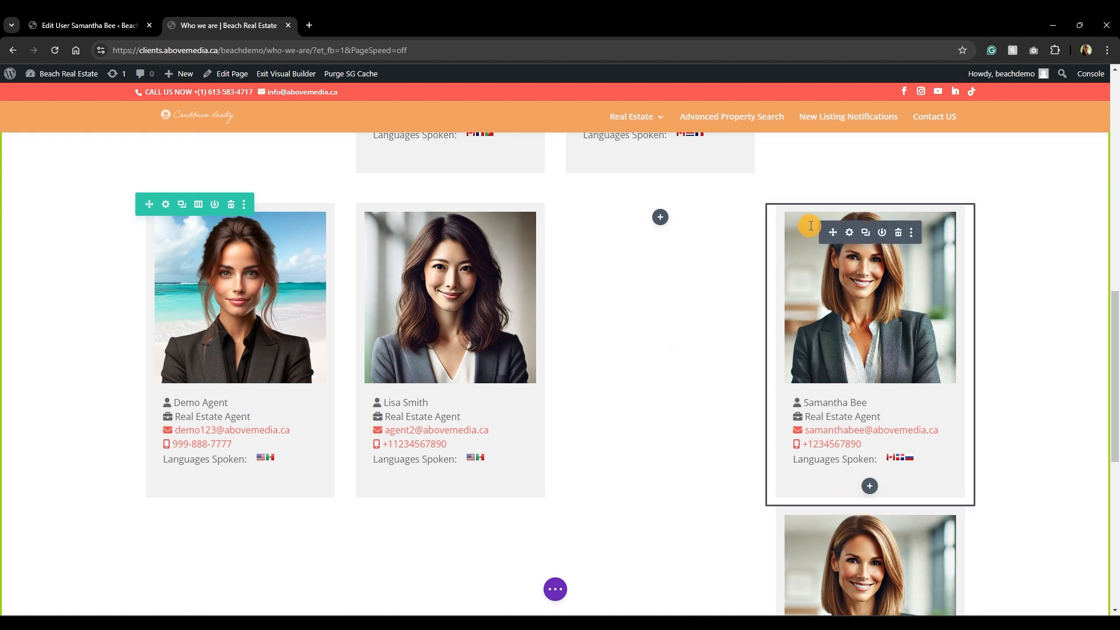
{"action": "left_click_drag", "start_coordinate": [835, 231], "coordinate": [659, 222]}
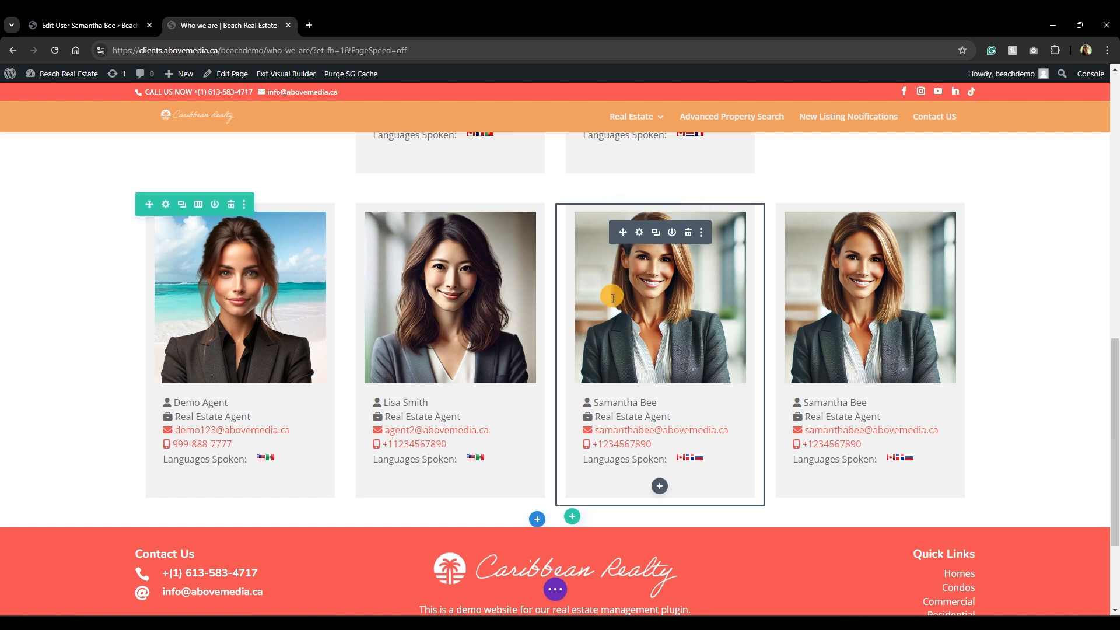
{"action": "left_click", "coordinate": [640, 236]}
{"action": "left_click", "coordinate": [740, 342]}
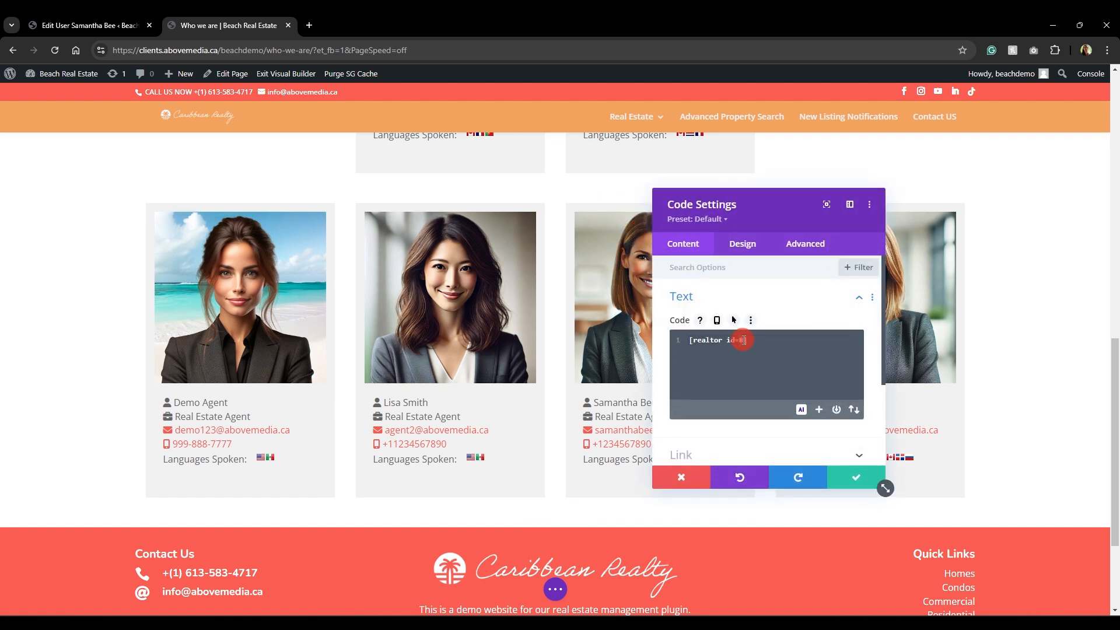
{"action": "type", "text": "3"}
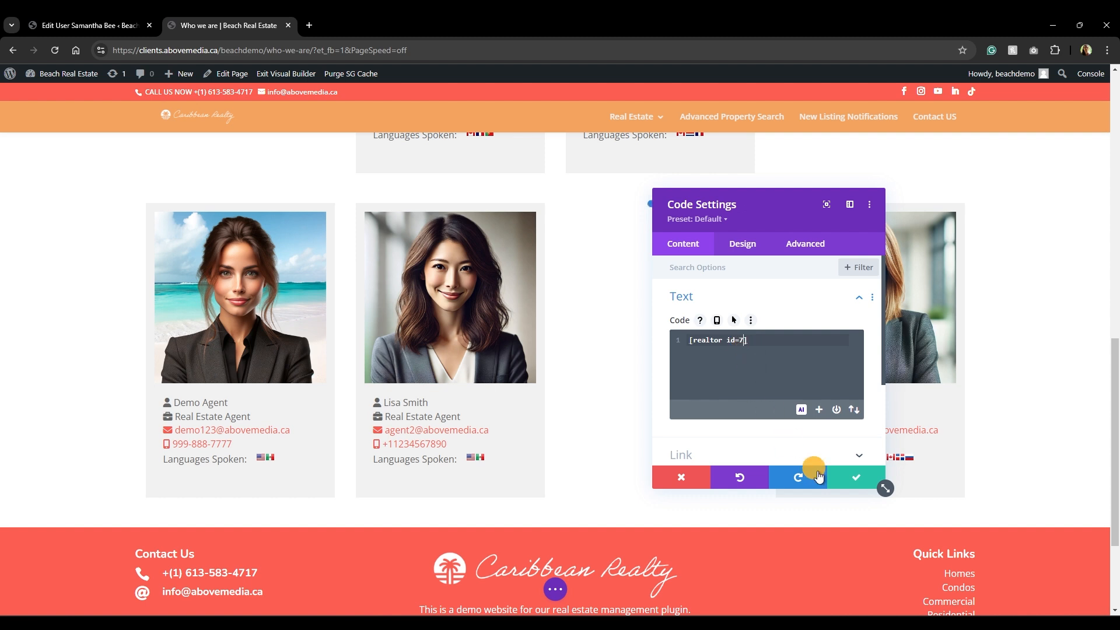
{"action": "left_click", "coordinate": [844, 479]}
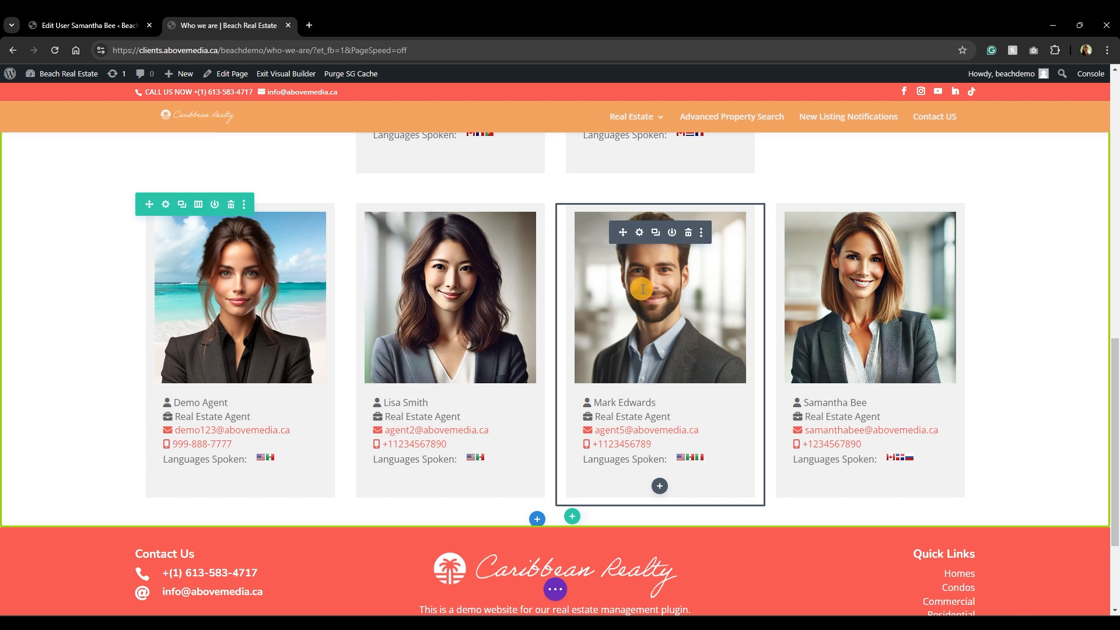
{"action": "scroll", "coordinate": [58, 355], "scroll_direction": "up", "scroll_amount": 5}
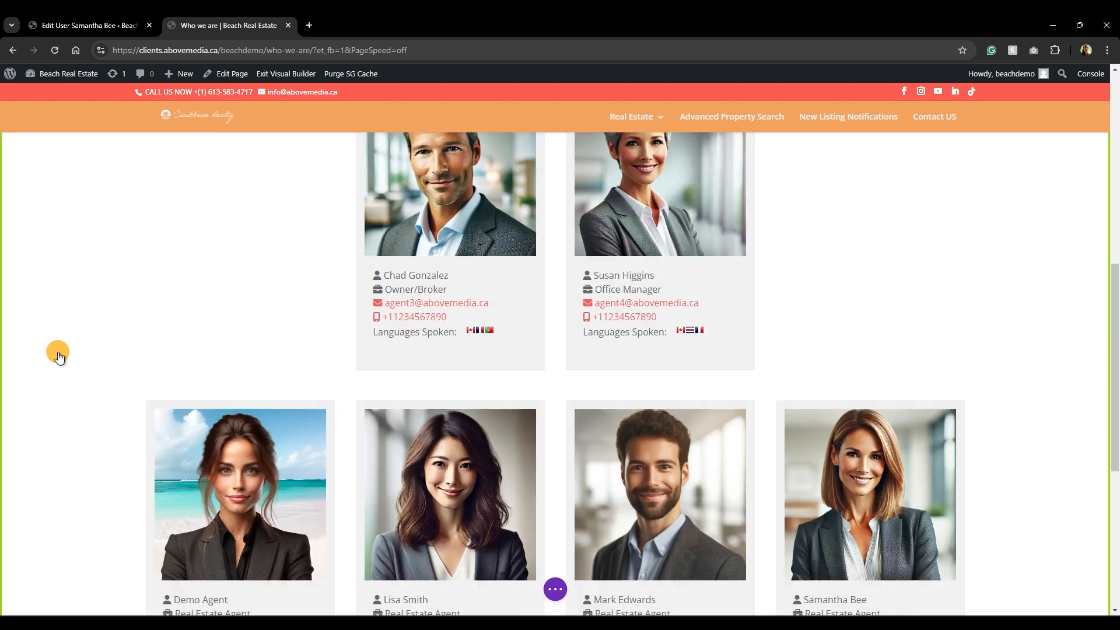
{"action": "scroll", "coordinate": [58, 356], "scroll_direction": "down", "scroll_amount": 5}
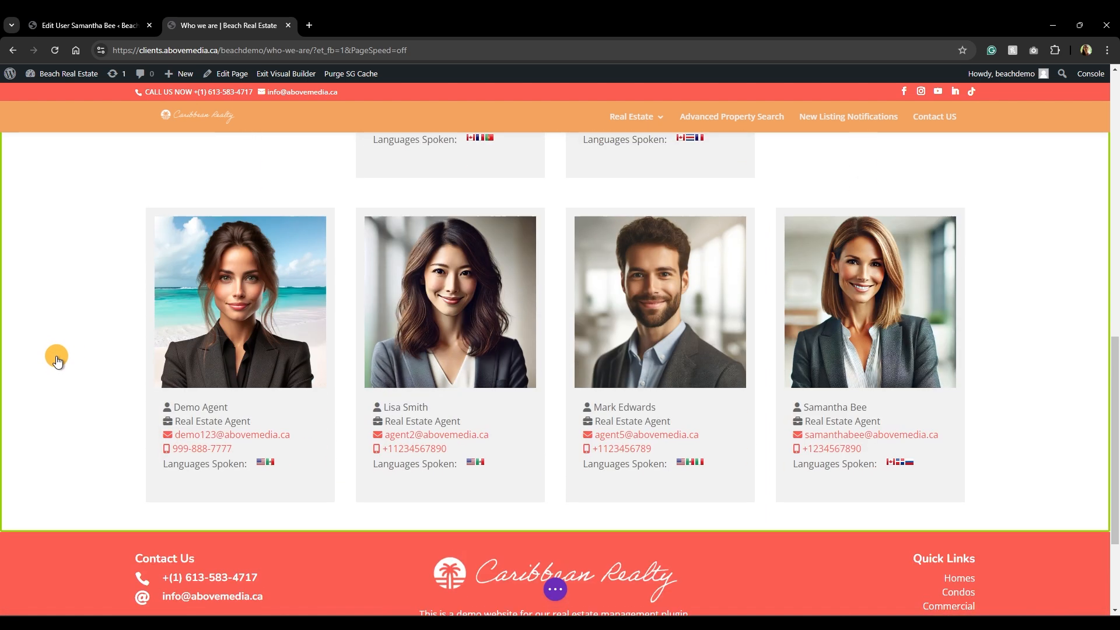
{"action": "scroll", "coordinate": [55, 362], "scroll_direction": "up", "scroll_amount": 4}
{"action": "scroll", "coordinate": [56, 364], "scroll_direction": "up", "scroll_amount": 3}
{"action": "scroll", "coordinate": [51, 369], "scroll_direction": "down", "scroll_amount": 8}
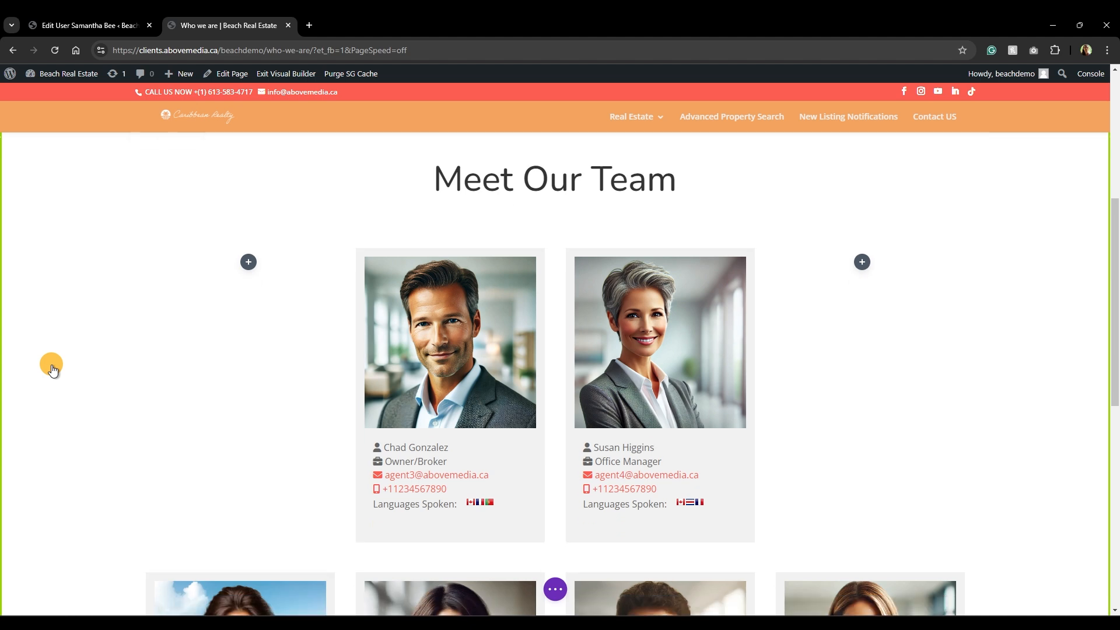
{"action": "scroll", "coordinate": [53, 372], "scroll_direction": "up", "scroll_amount": 3}
{"action": "scroll", "coordinate": [51, 370], "scroll_direction": "up", "scroll_amount": 4}
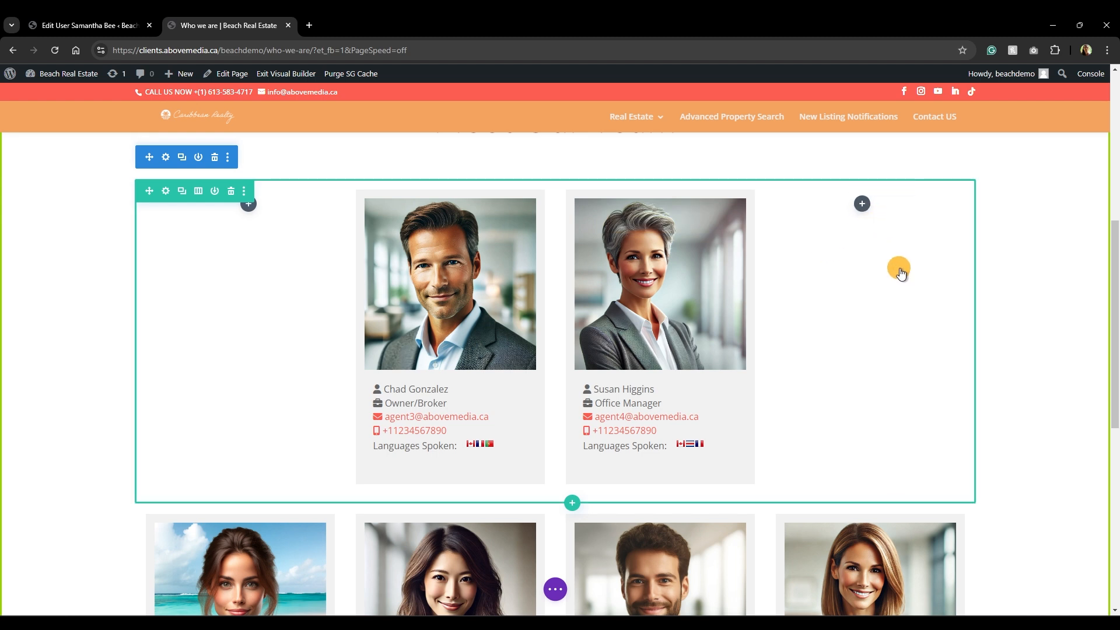
{"action": "scroll", "coordinate": [901, 274], "scroll_direction": "down", "scroll_amount": 6}
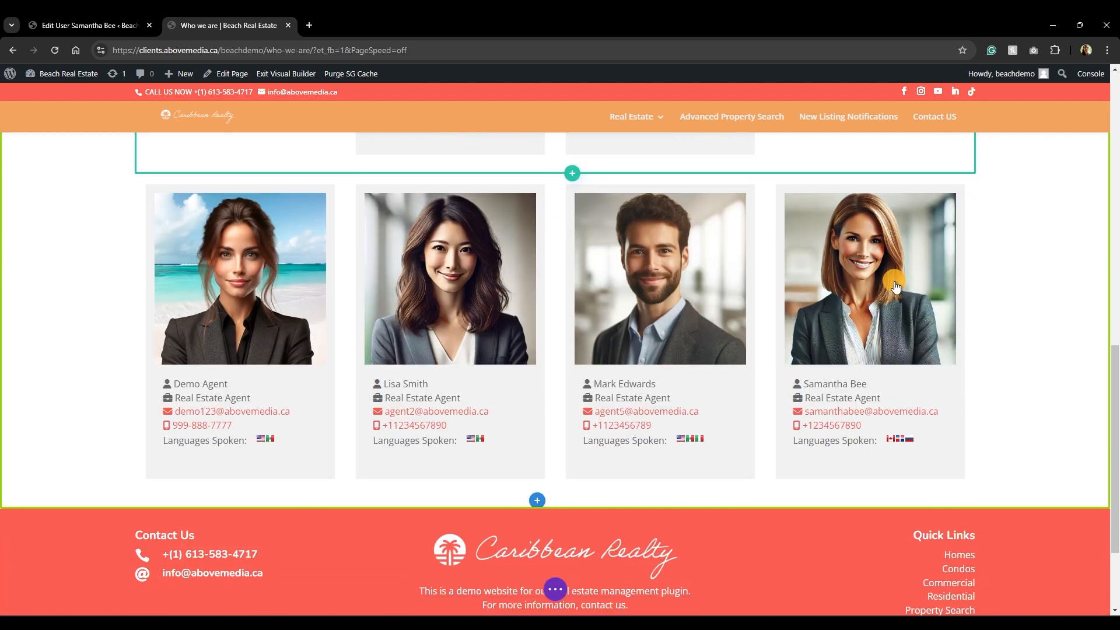
{"action": "scroll", "coordinate": [894, 281], "scroll_direction": "up", "scroll_amount": 6}
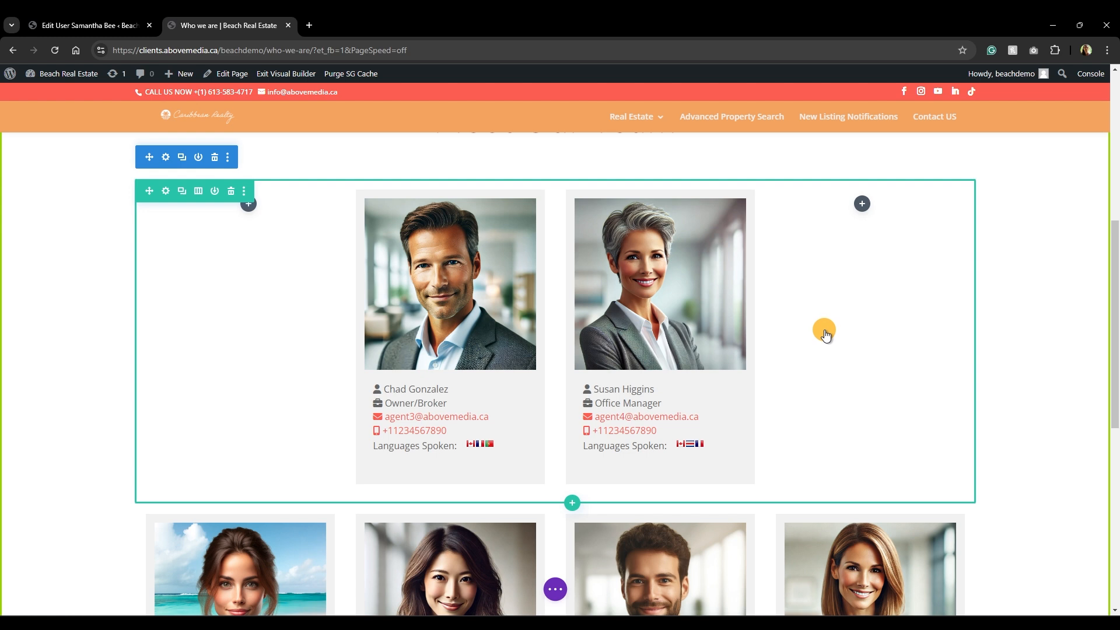
Save the Who we are page in Divi Builder and bring the Firefox window forward.
{"action": "right_click", "coordinate": [824, 335]}
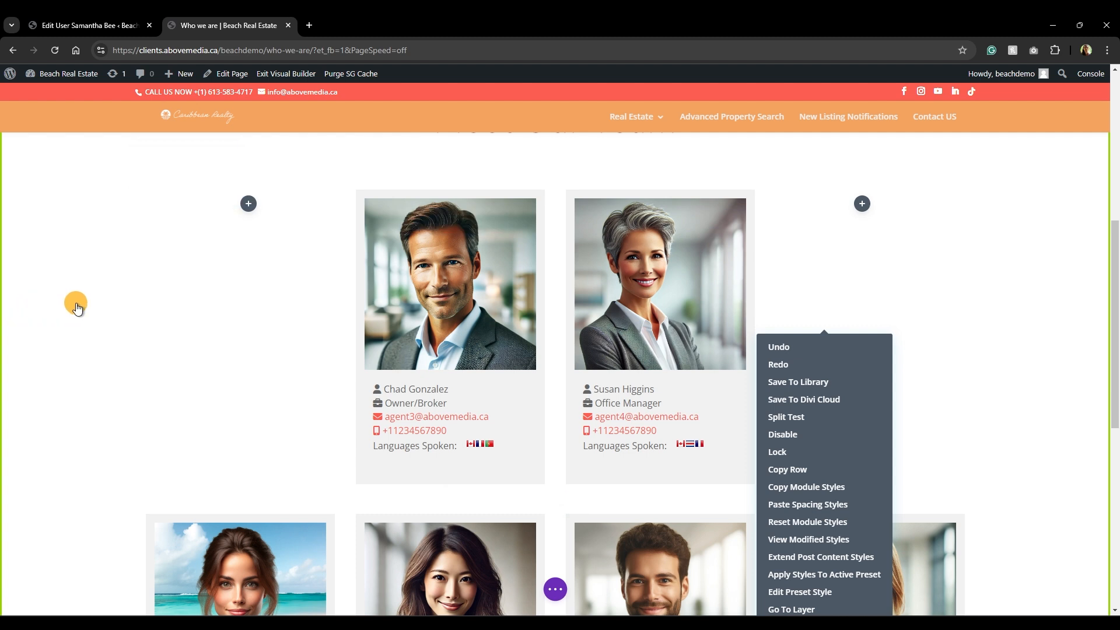
{"action": "left_click", "coordinate": [75, 302]}
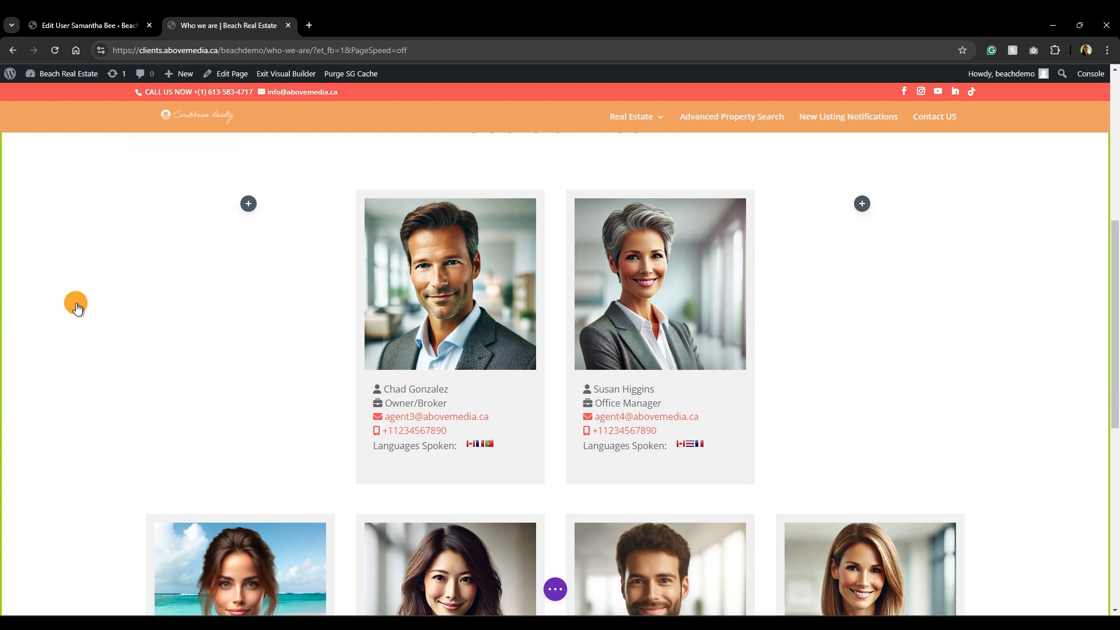
{"action": "left_click", "coordinate": [556, 590]}
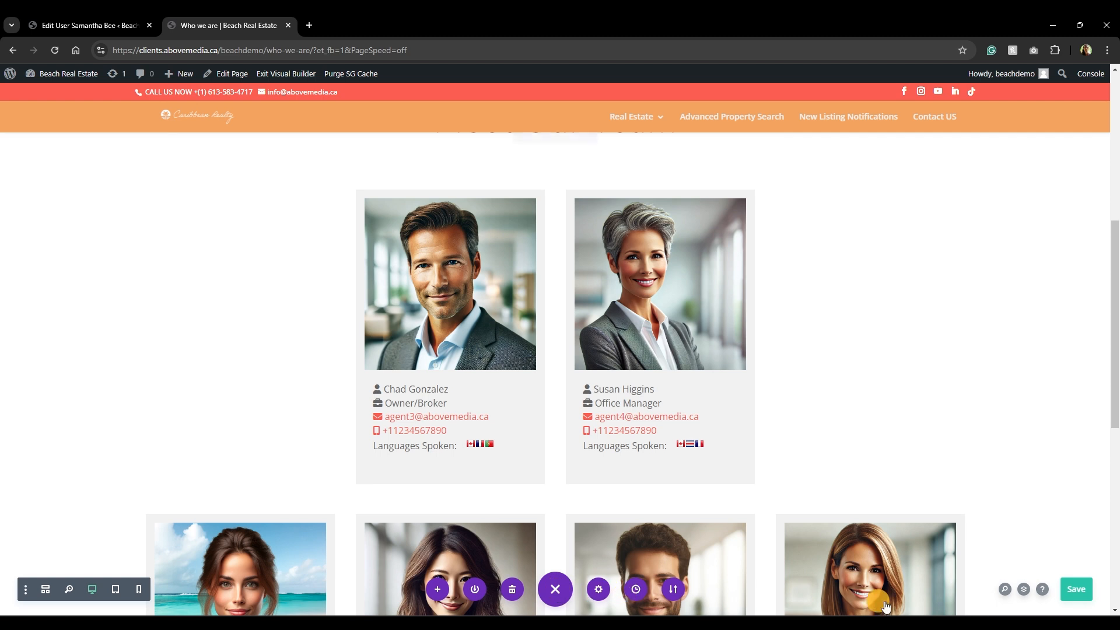
{"action": "left_click", "coordinate": [1076, 587]}
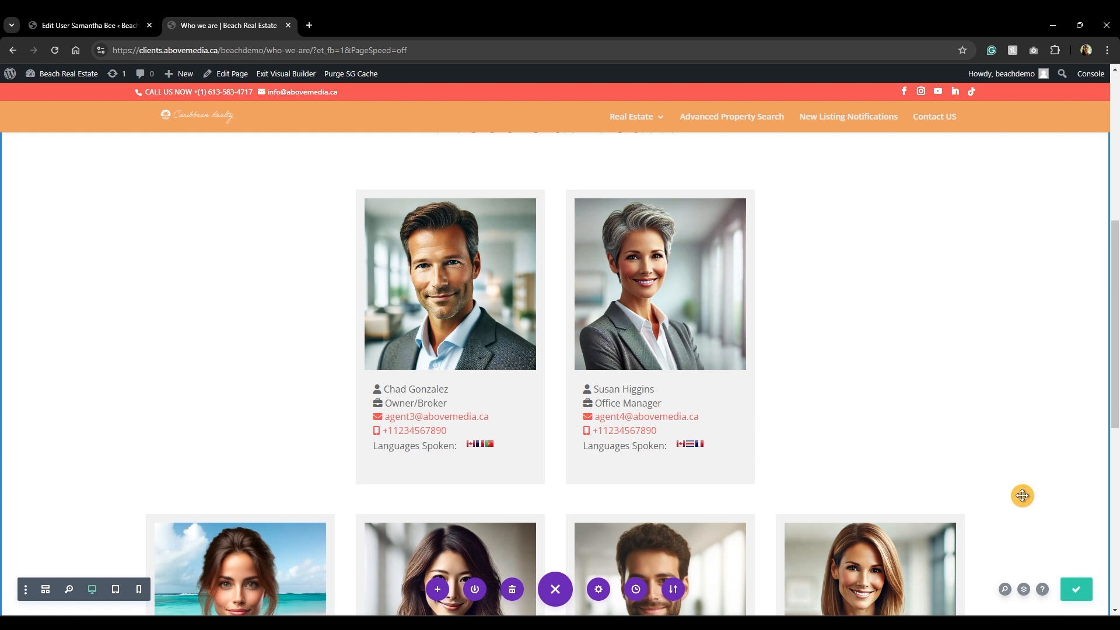
{"action": "mouse_move", "coordinate": [502, 622]}
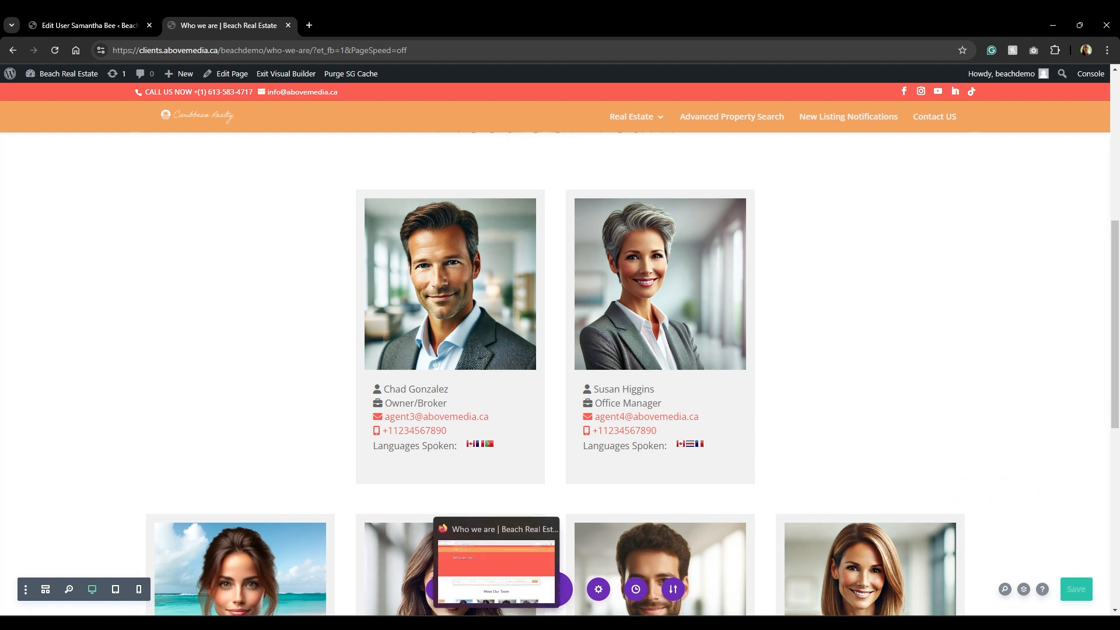
{"action": "left_click", "coordinate": [502, 575]}
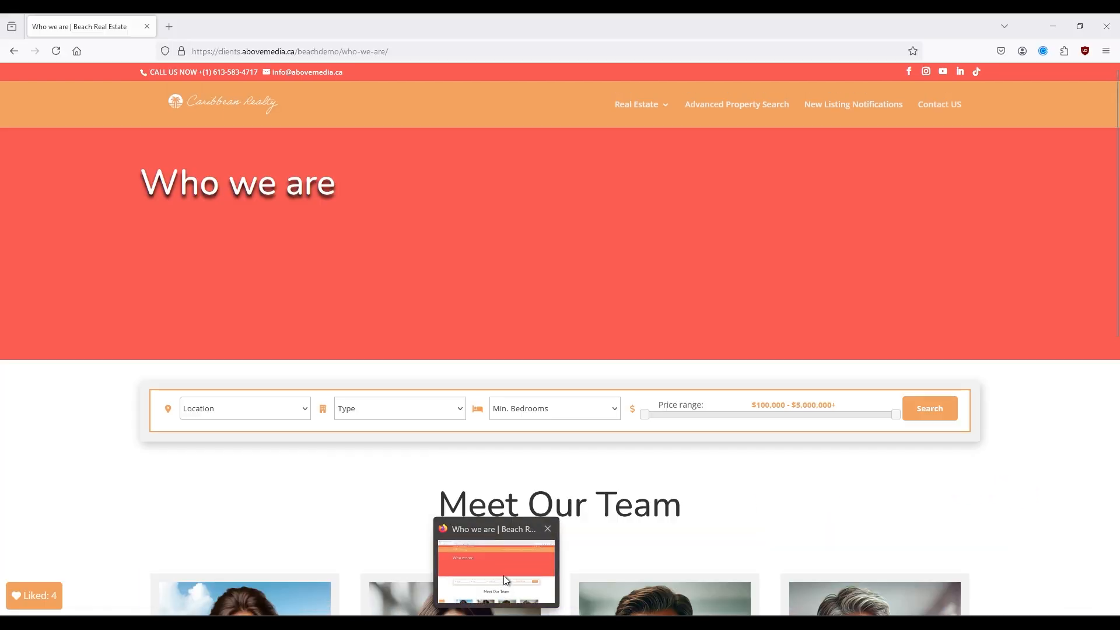
{"action": "left_click", "coordinate": [59, 53]}
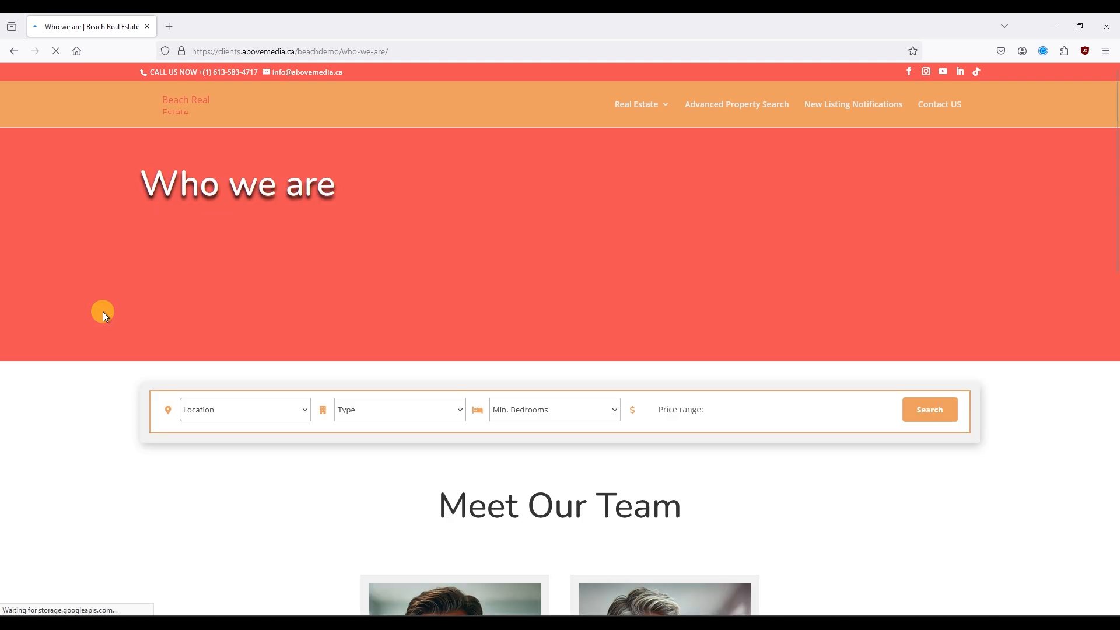
{"action": "scroll", "coordinate": [103, 312], "scroll_direction": "down", "scroll_amount": 10}
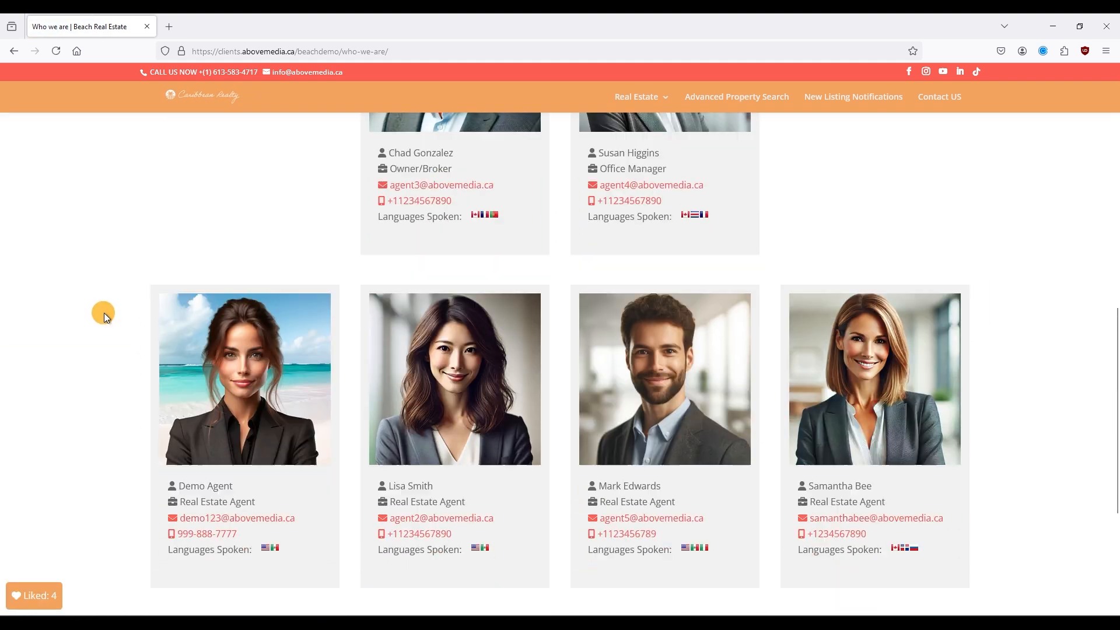
{"action": "scroll", "coordinate": [104, 312], "scroll_direction": "down", "scroll_amount": 3}
{"action": "scroll", "coordinate": [104, 314], "scroll_direction": "up", "scroll_amount": 6}
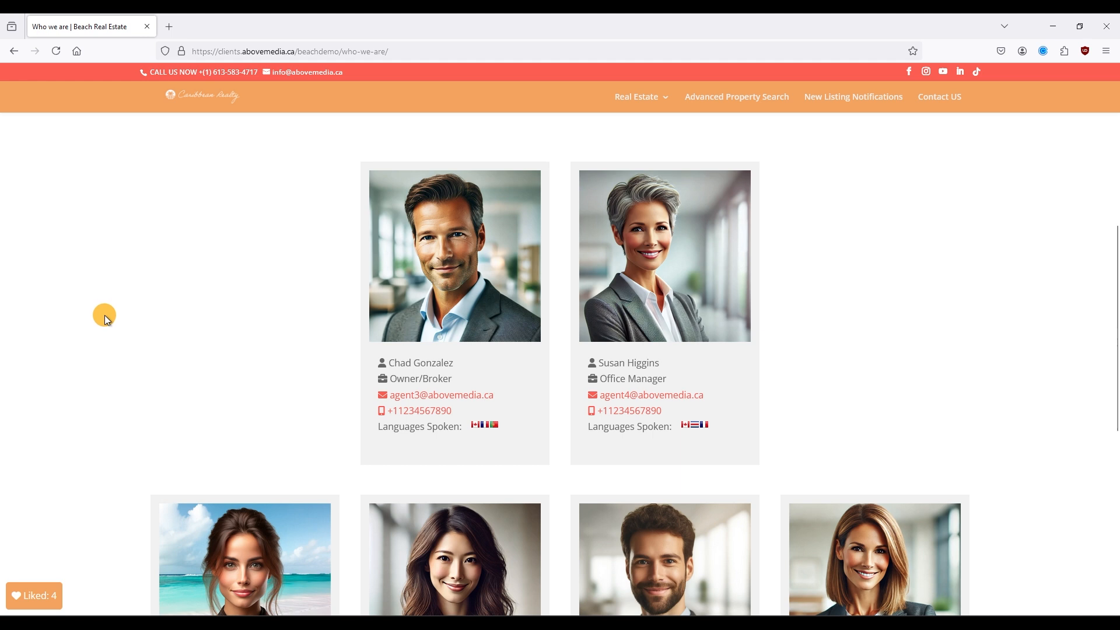
{"action": "scroll", "coordinate": [104, 315], "scroll_direction": "down", "scroll_amount": 5}
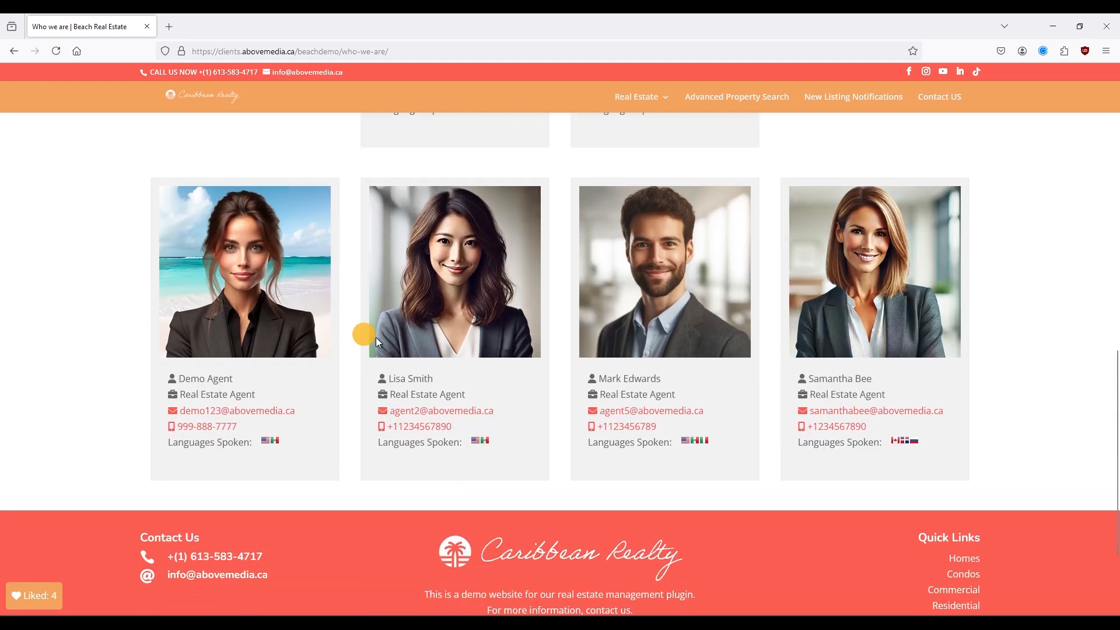
{"action": "mouse_move", "coordinate": [504, 619]}
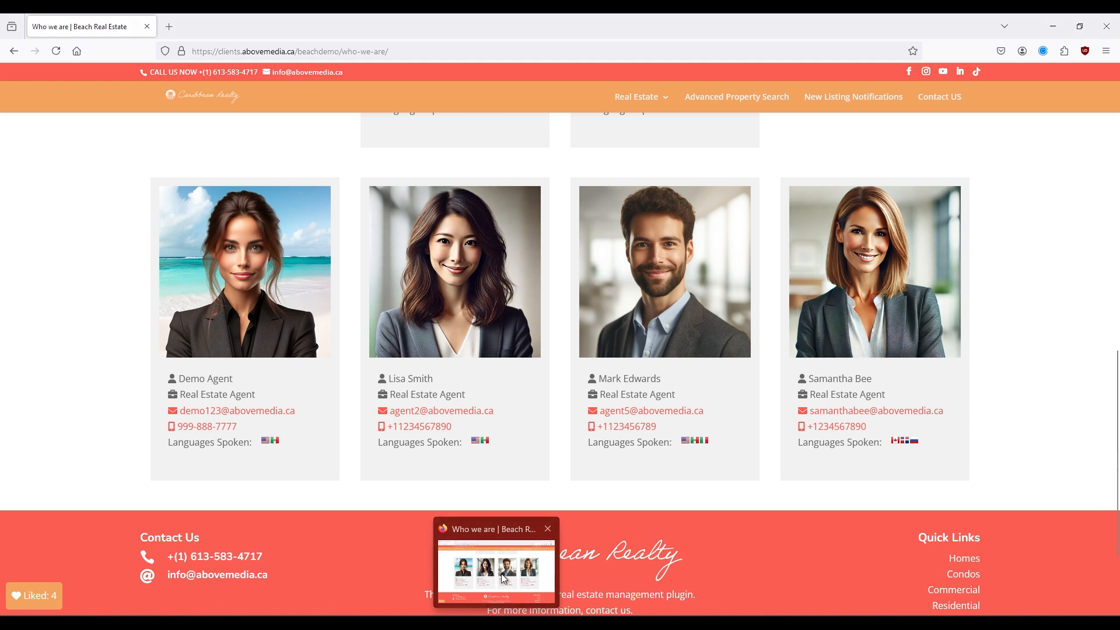